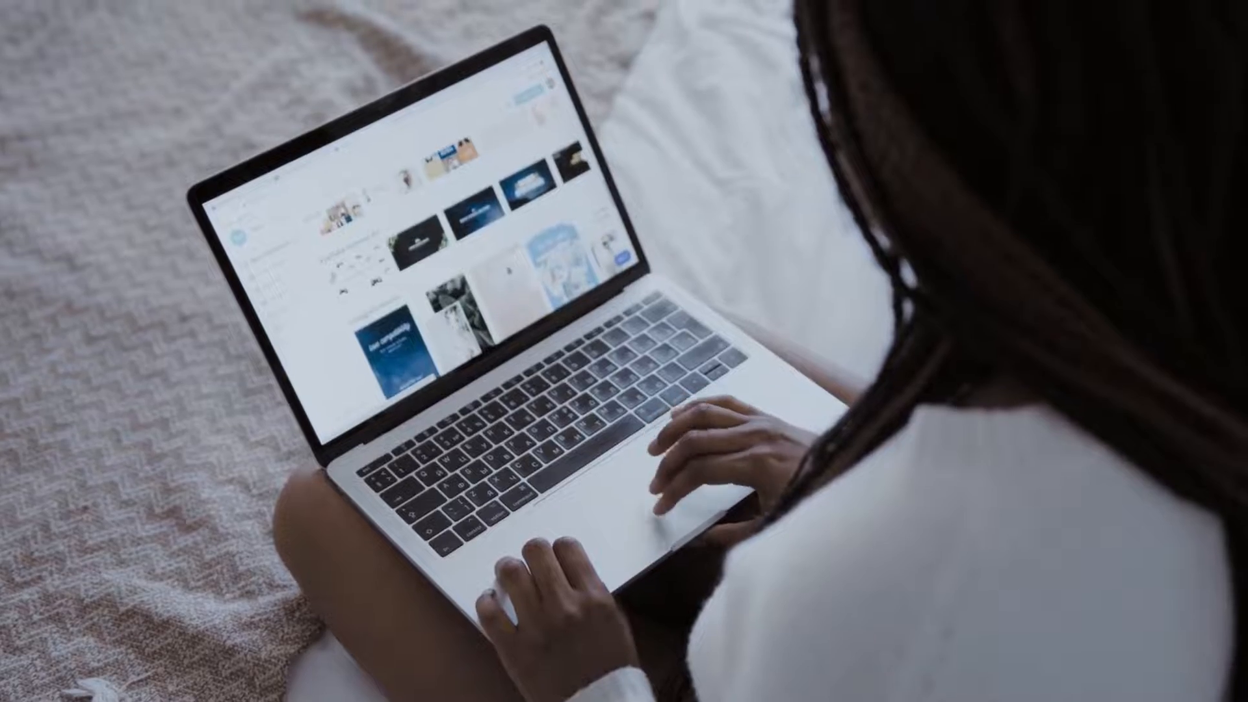
scroll(422, 247, down, 3)
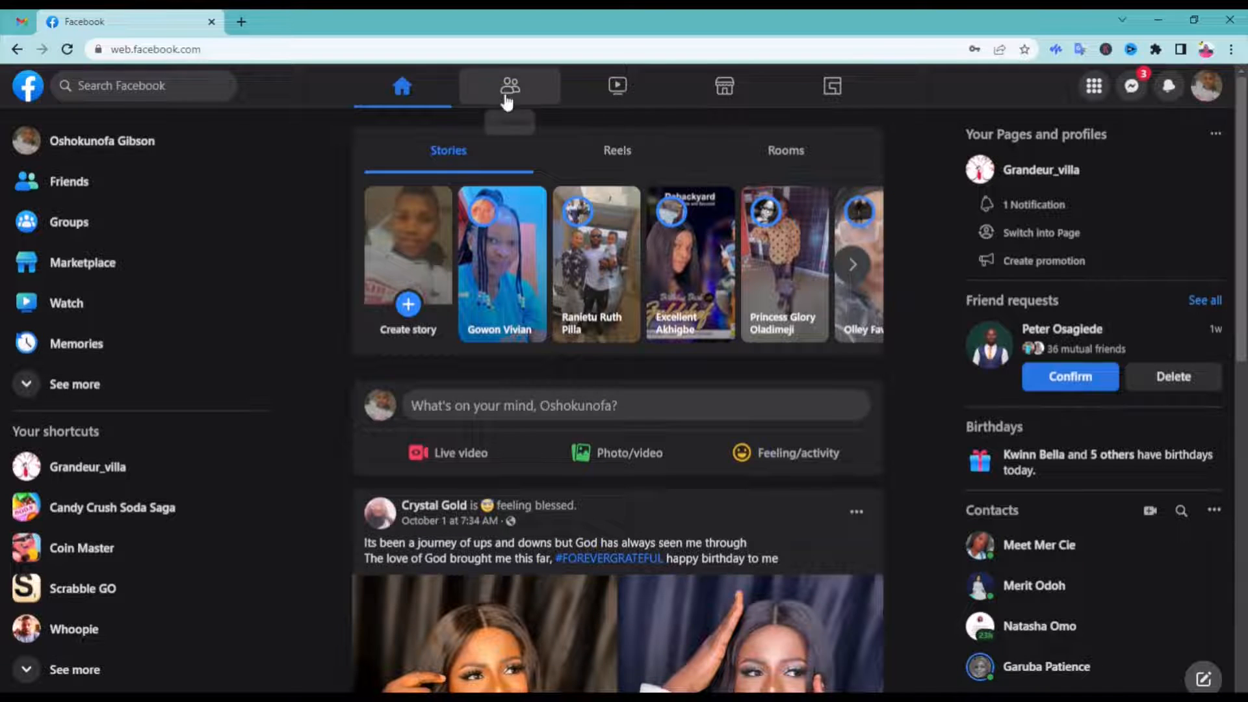
Start creating a new Facebook Page
click(1214, 134)
click(1214, 136)
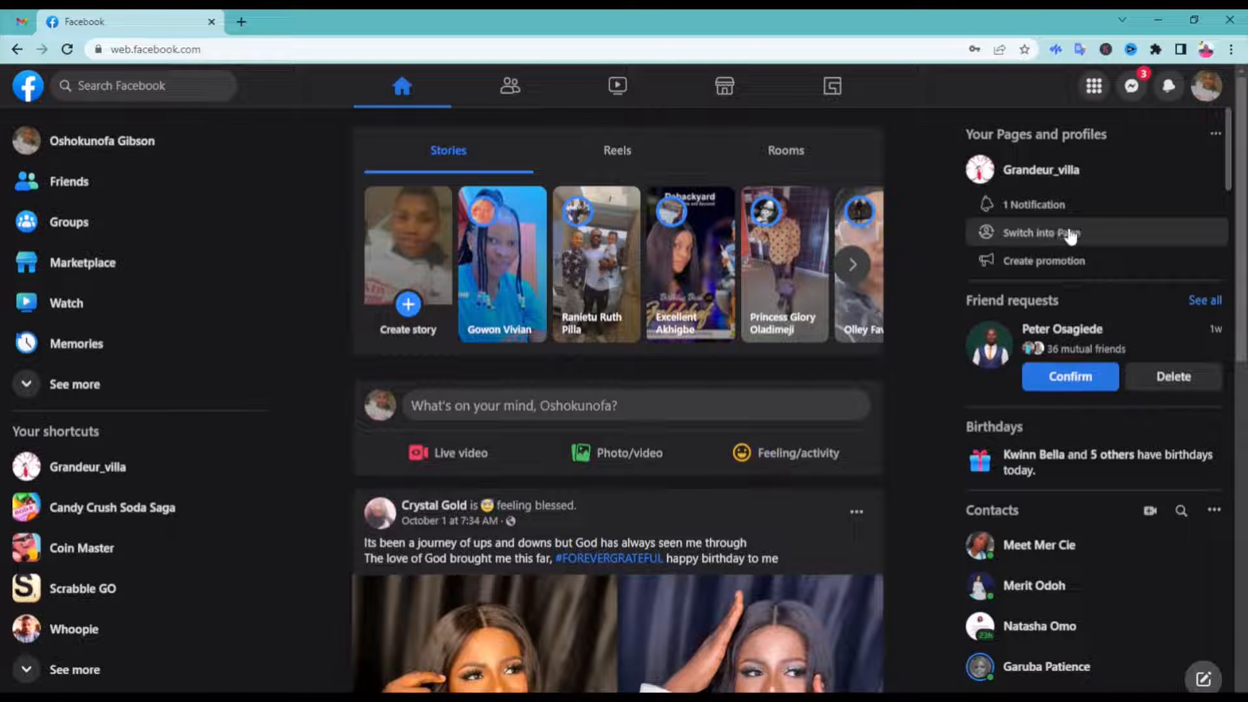
click(1094, 86)
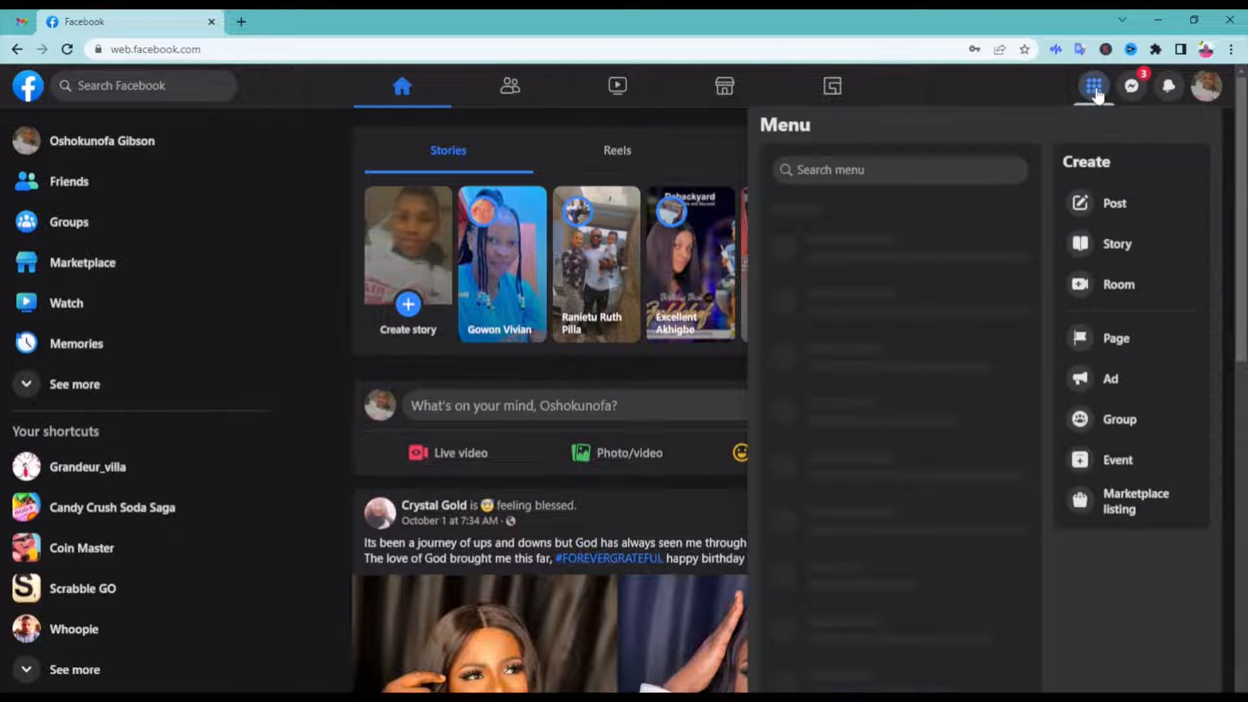
click(1114, 337)
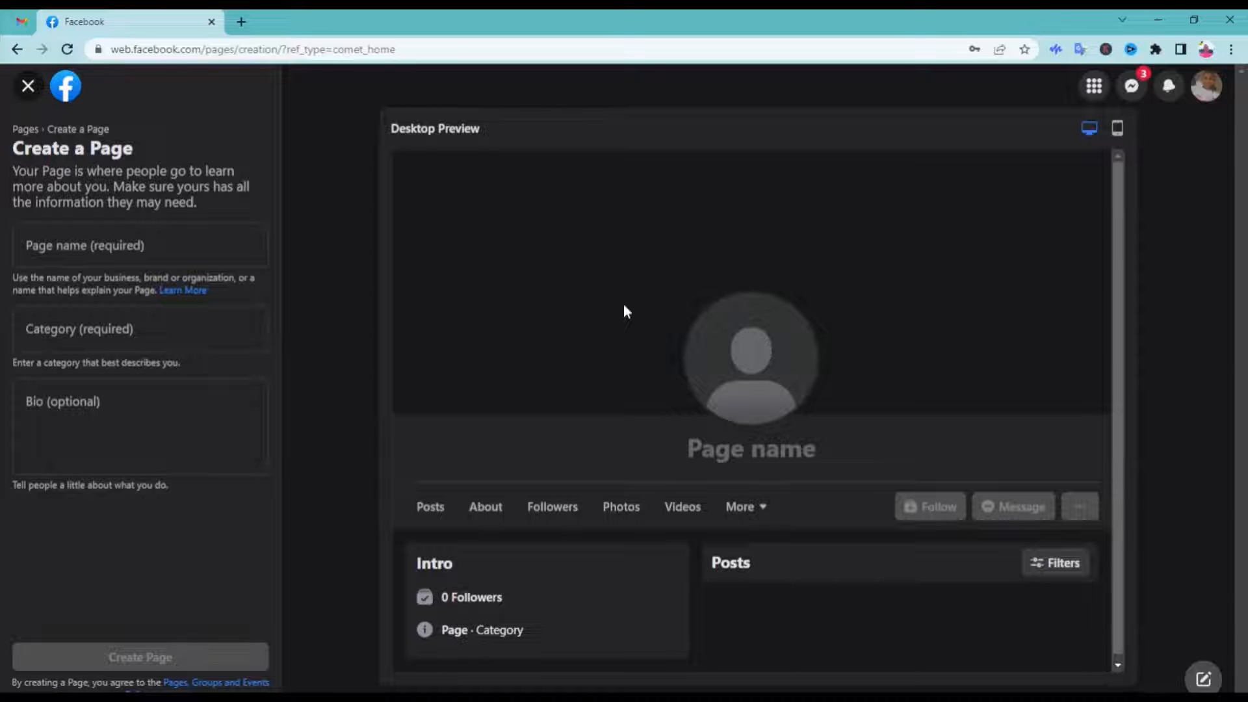
Name the new Page "Grandeur Exclusives"
click(114, 247)
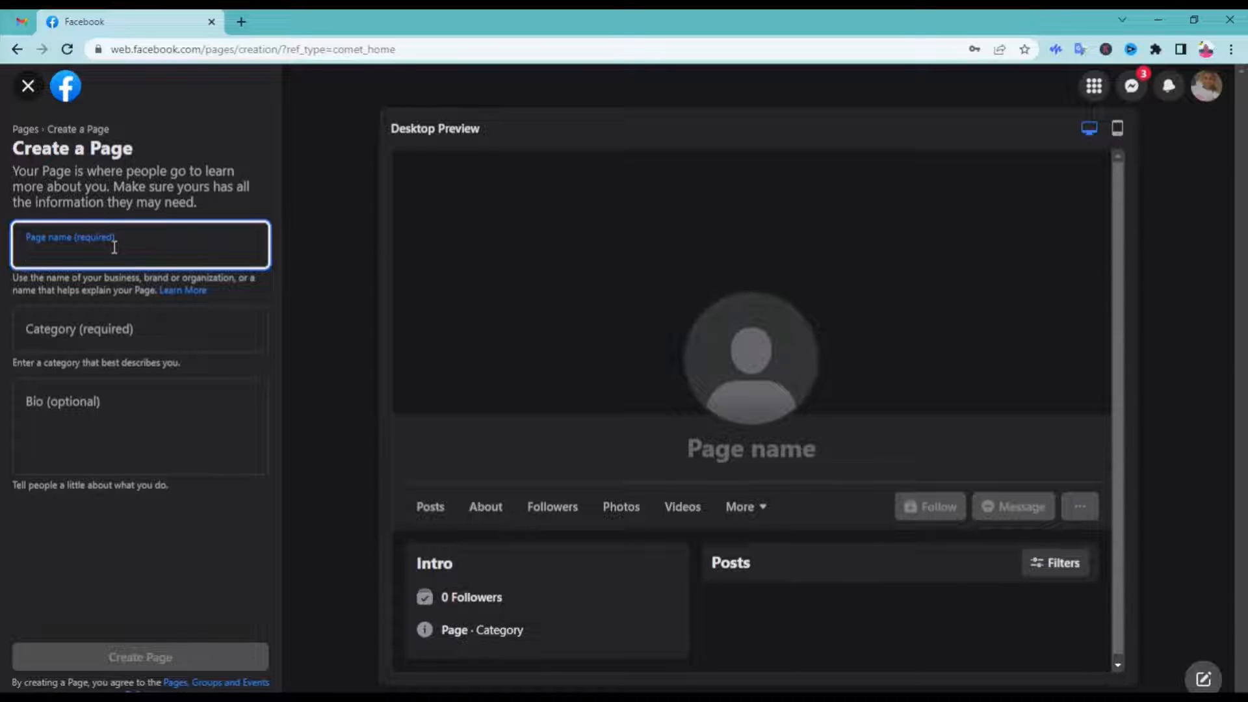
text(Grandeur)
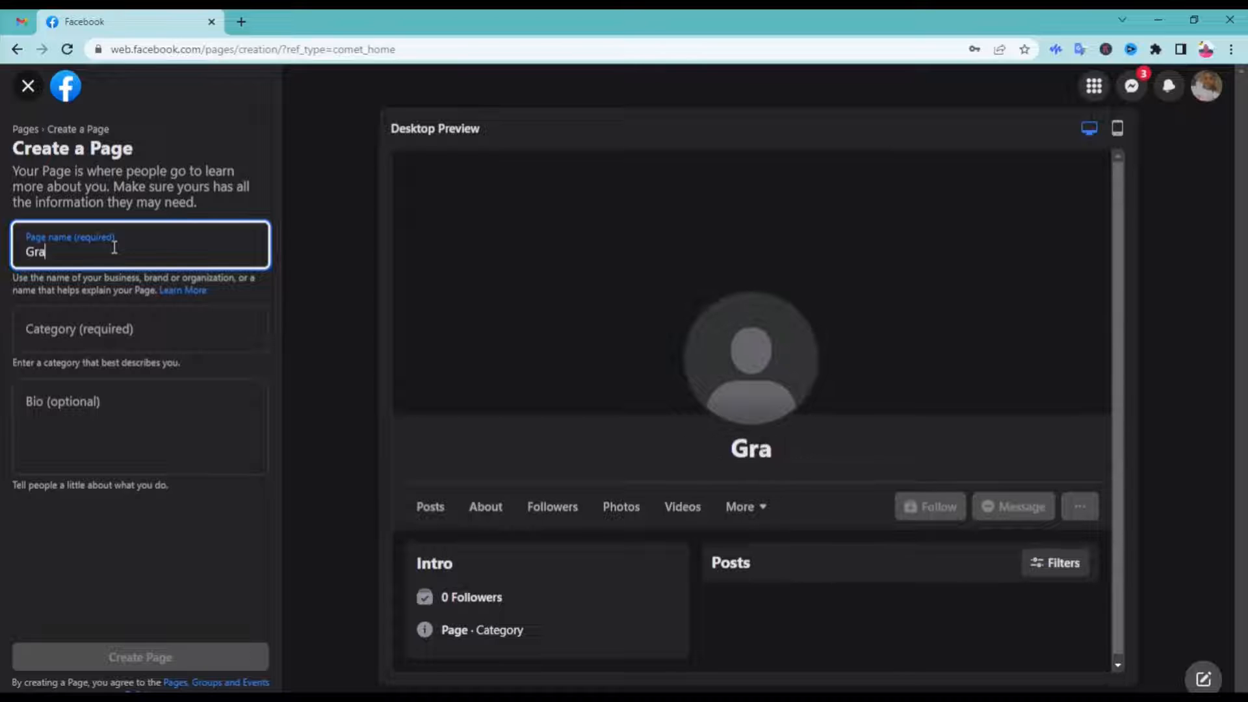
key(BackSpace)
key(BackSpace)
key(BackSpace)
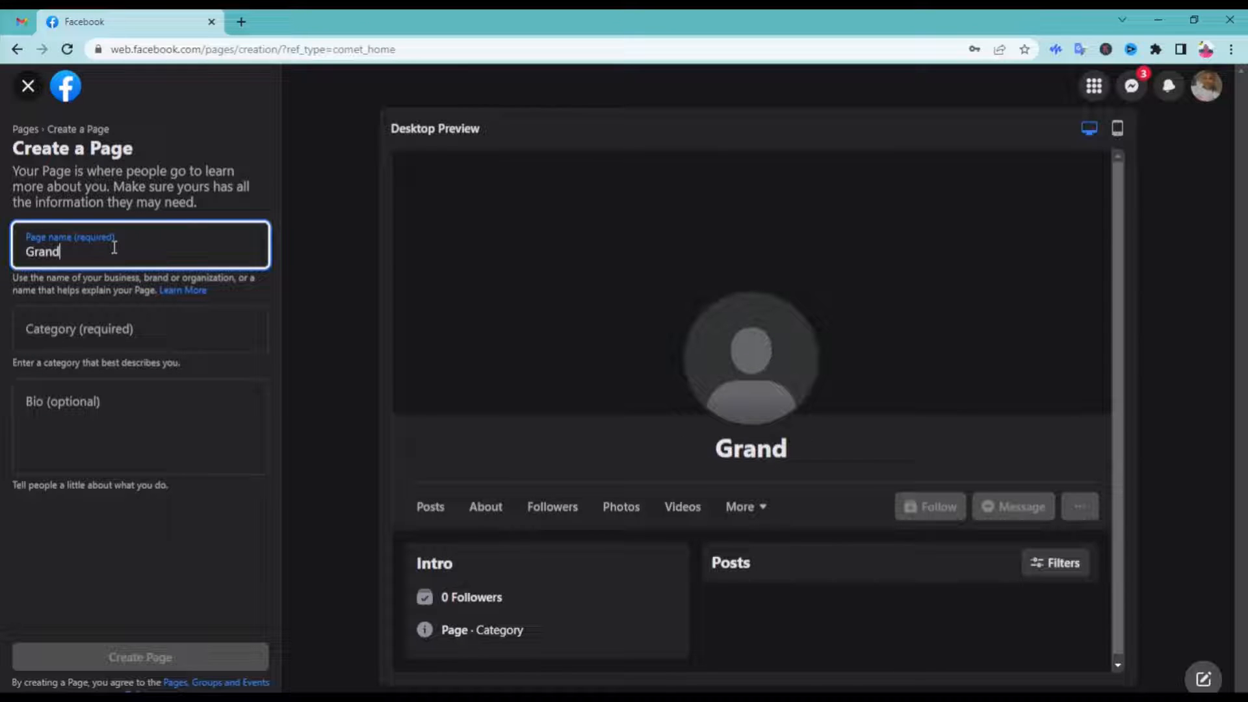
text(eur)
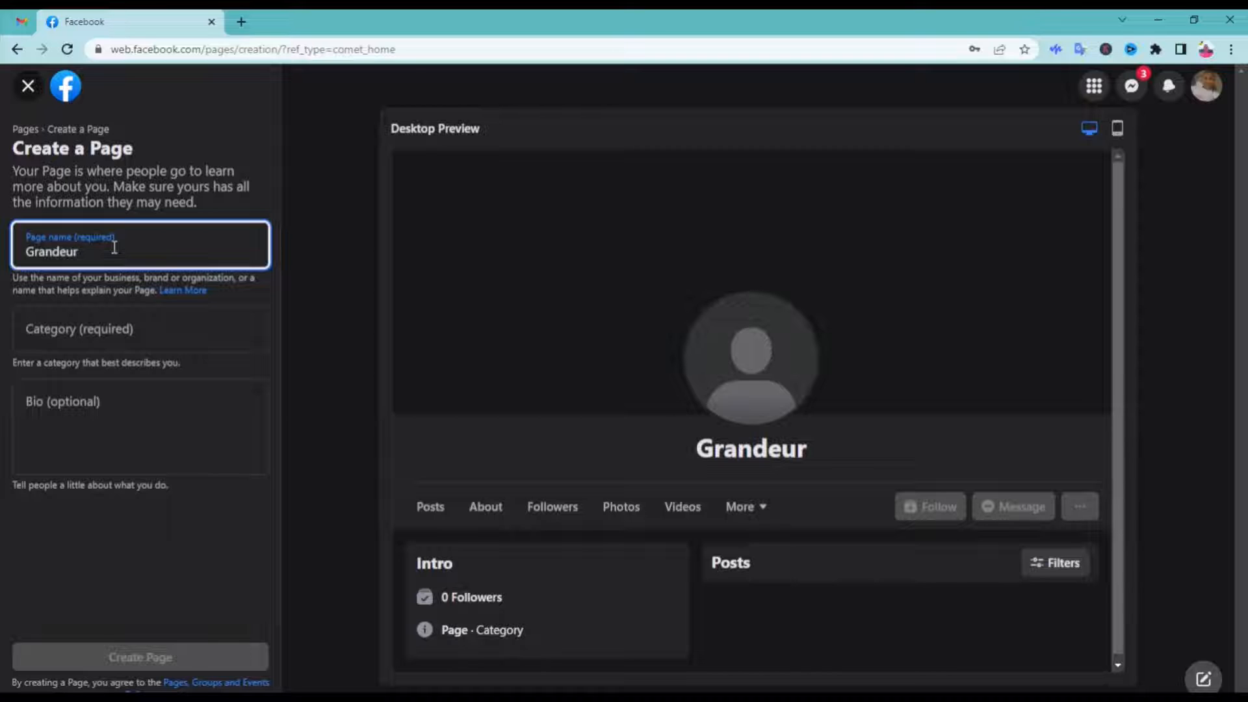
text( Ec)
key(BackSpace)
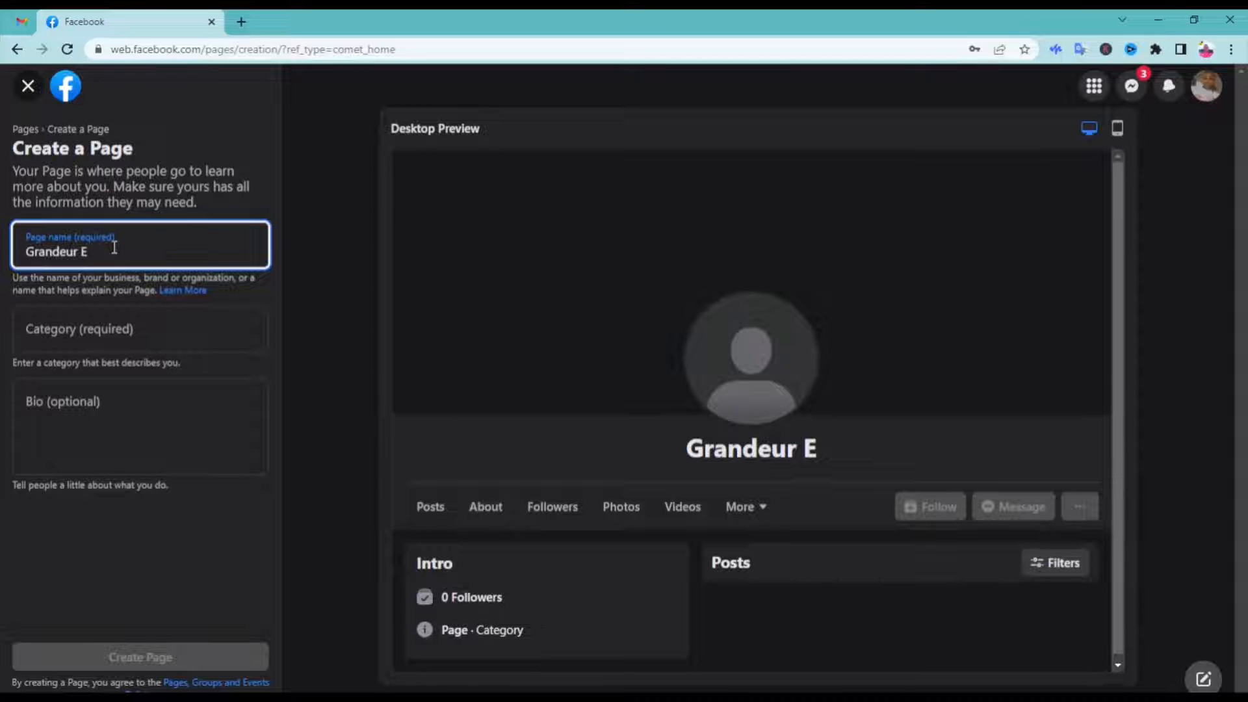
text(xclusive)
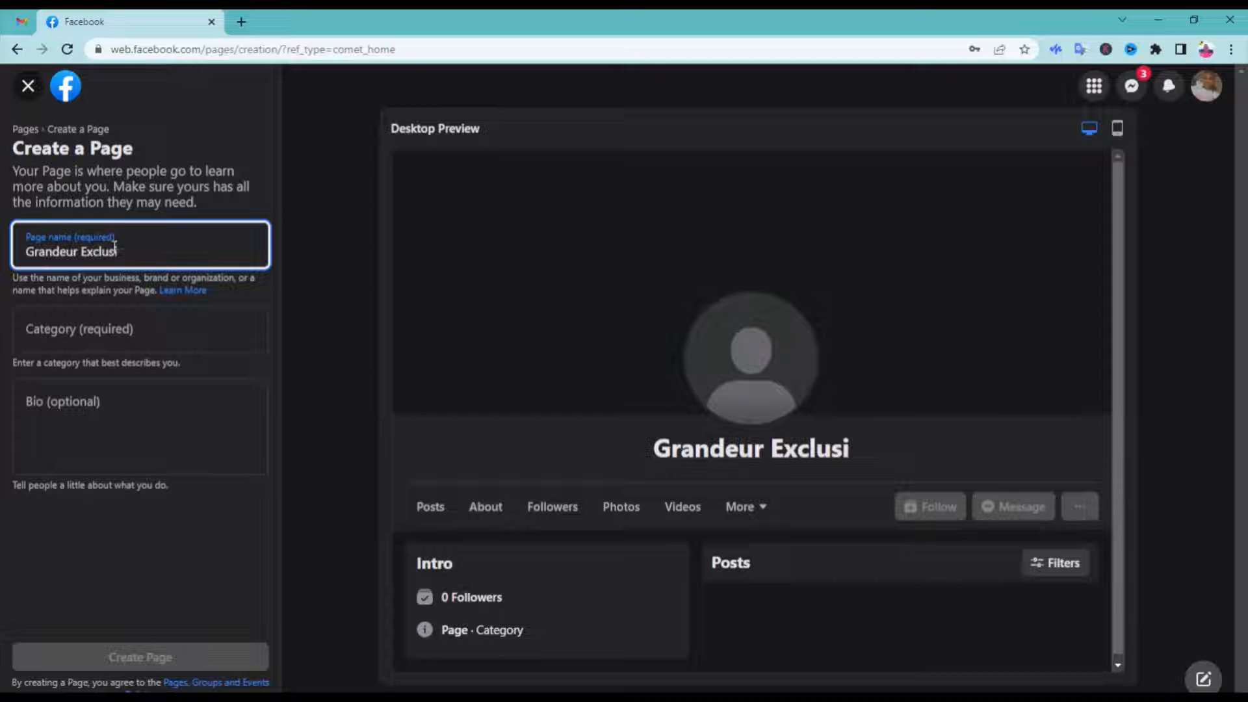
text(s)
Complete the Page with categories Clothing store, Women's clothing store and Footwear store plus a bio describing the online clothing store, and create it
click(111, 330)
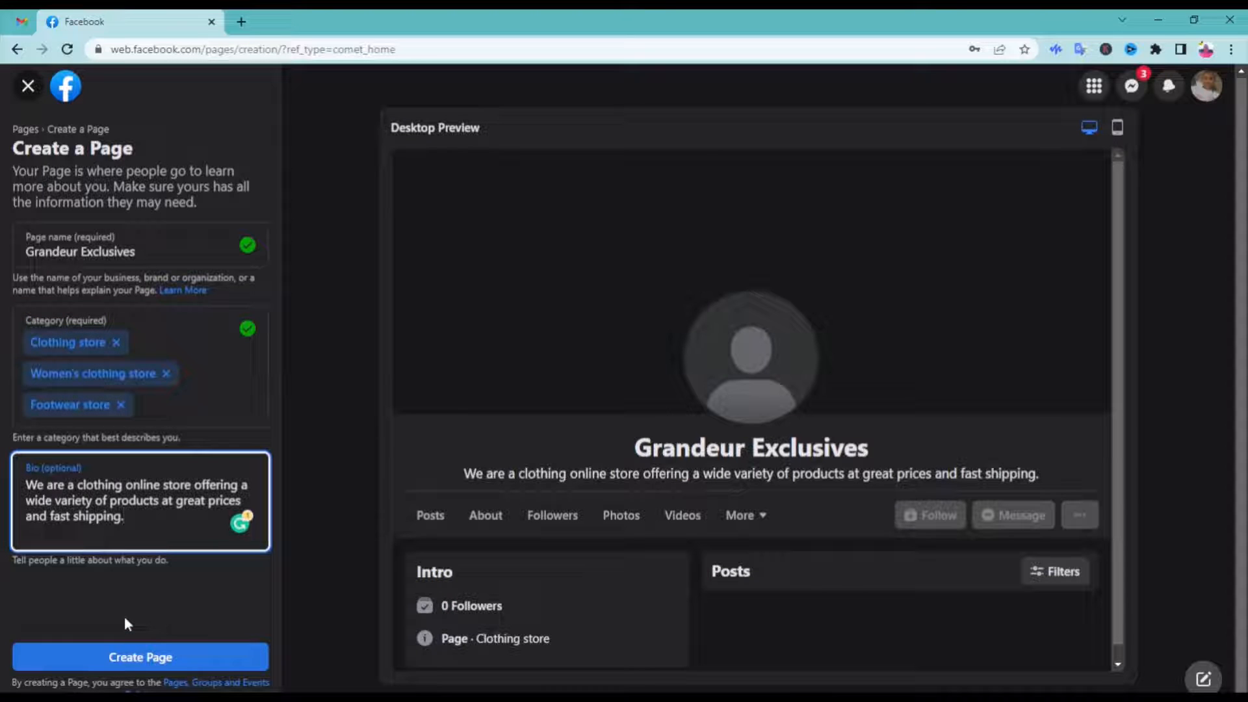
click(128, 657)
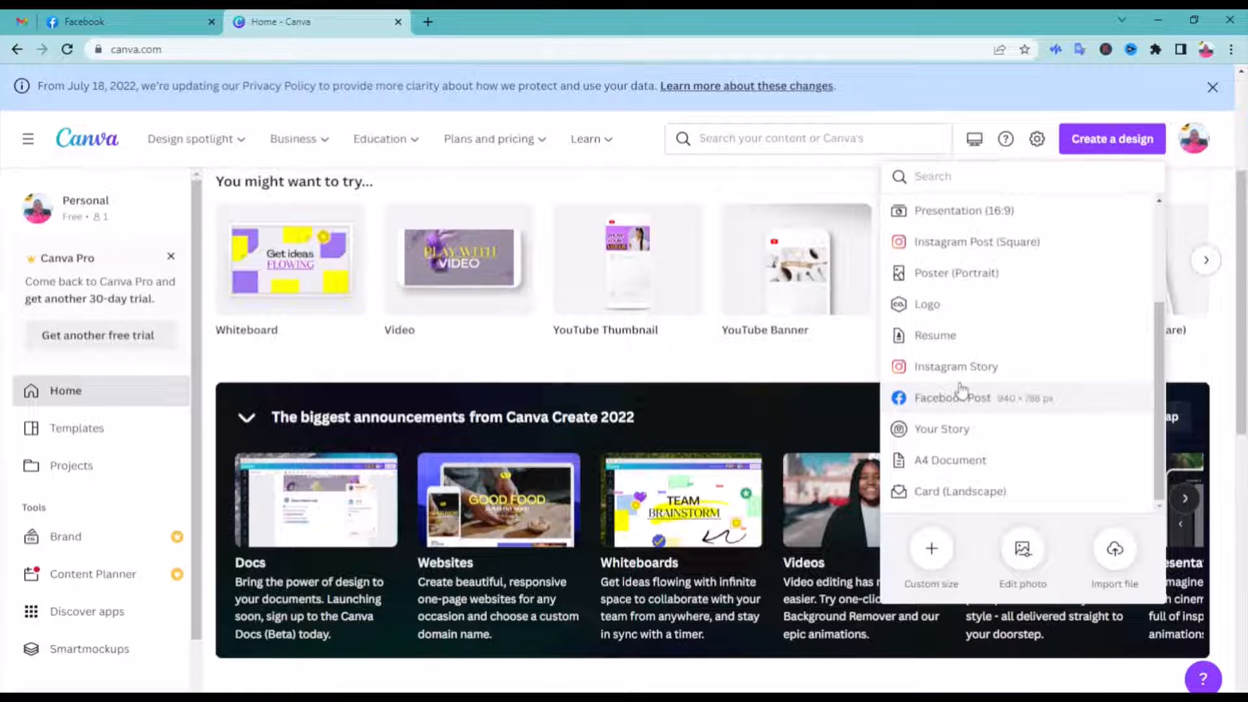
Switch to Canva and start a Logo design from the round coral "Vegan Food" template
click(966, 306)
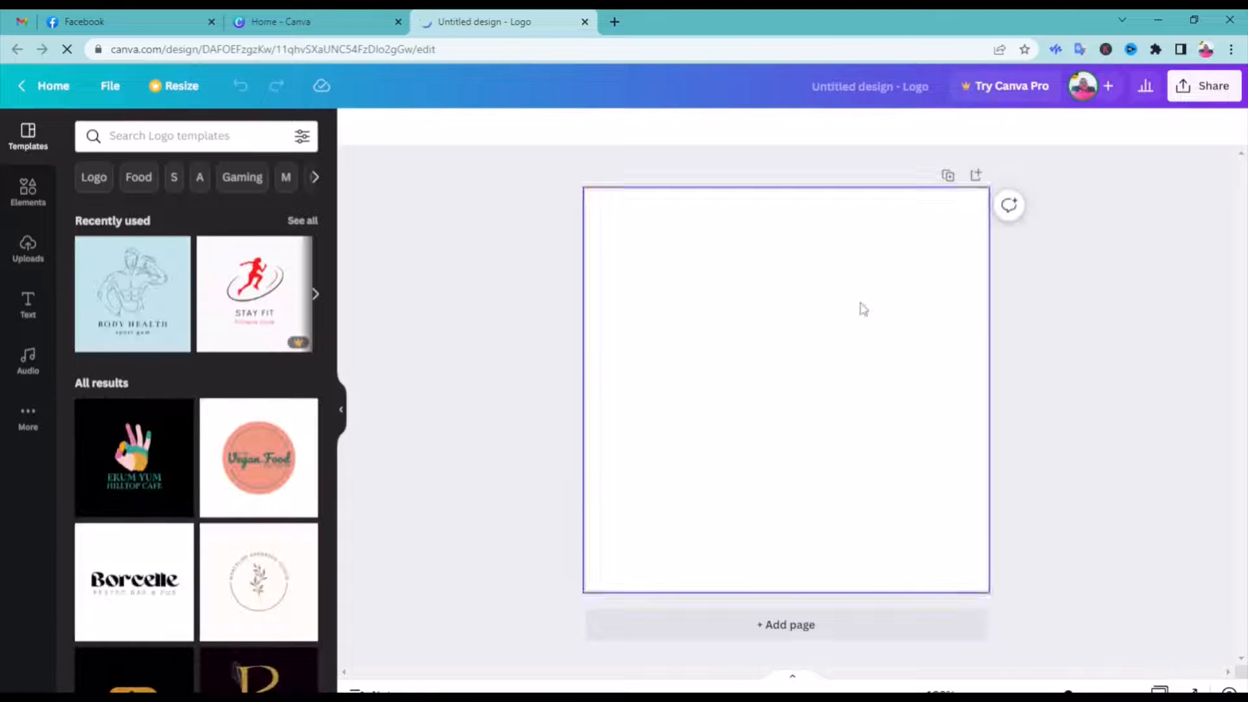
click(251, 464)
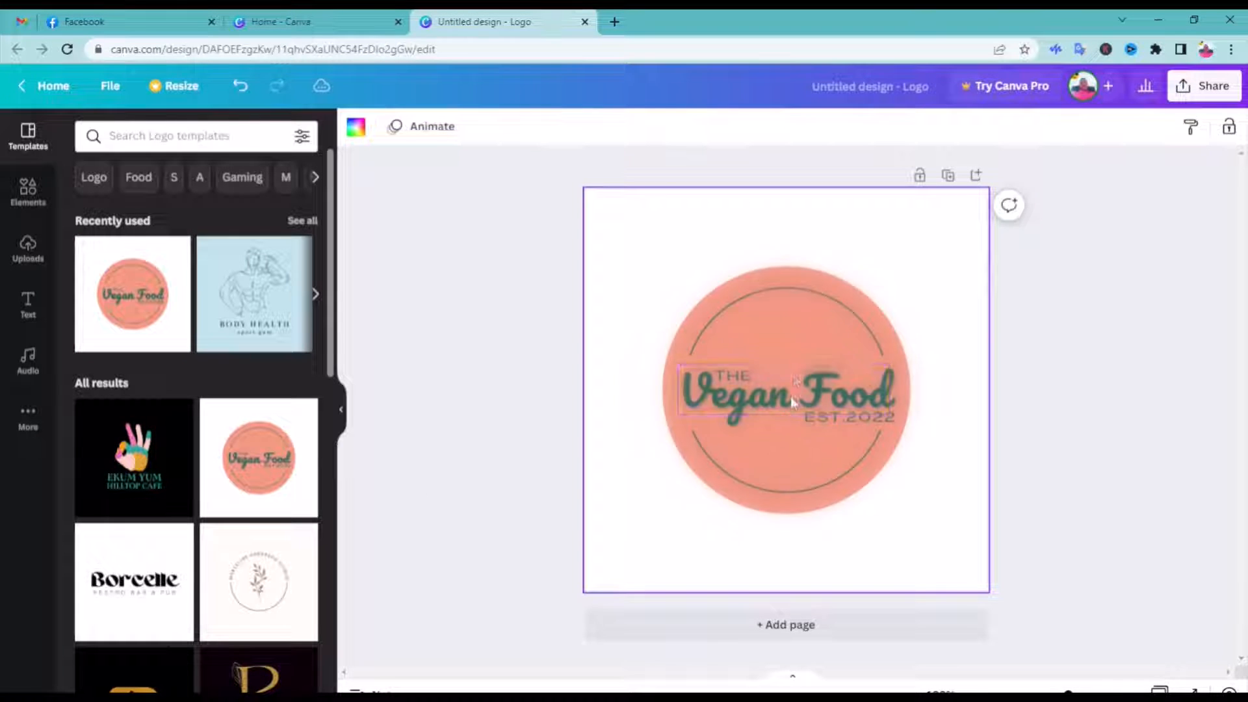
Set the background colour of the logo canvas to light blue
drag(701, 242, 916, 554)
click(915, 275)
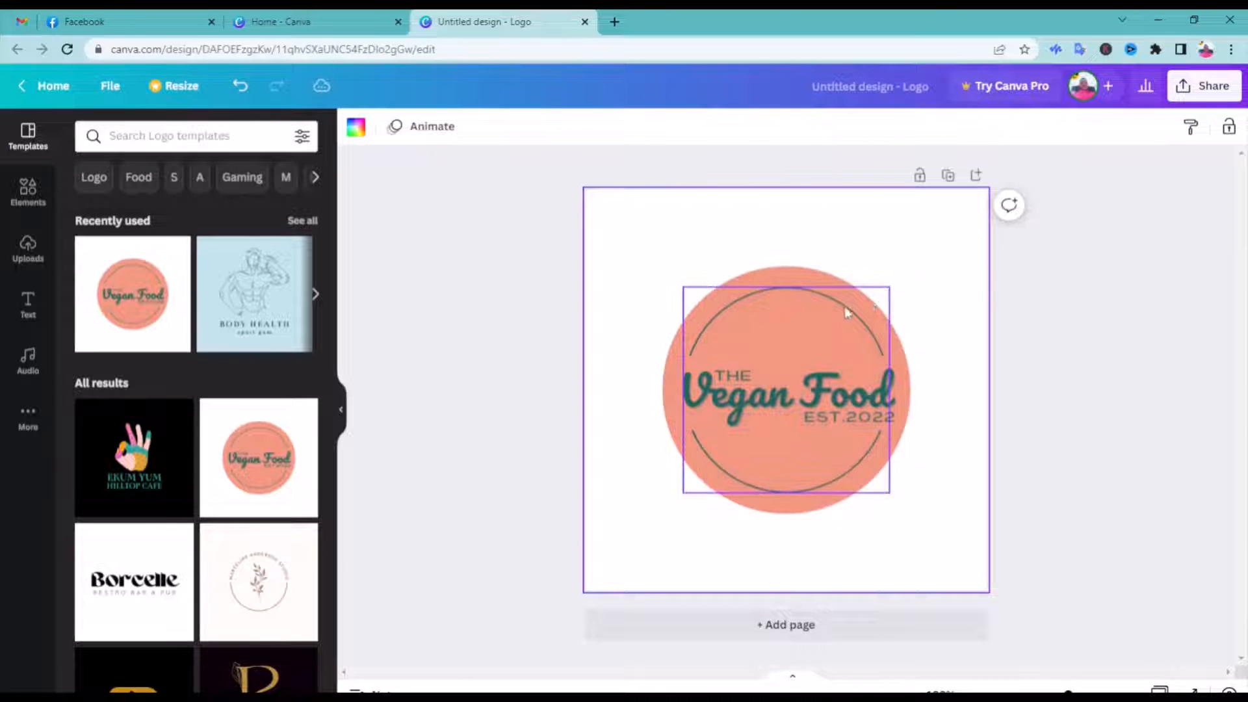
click(845, 287)
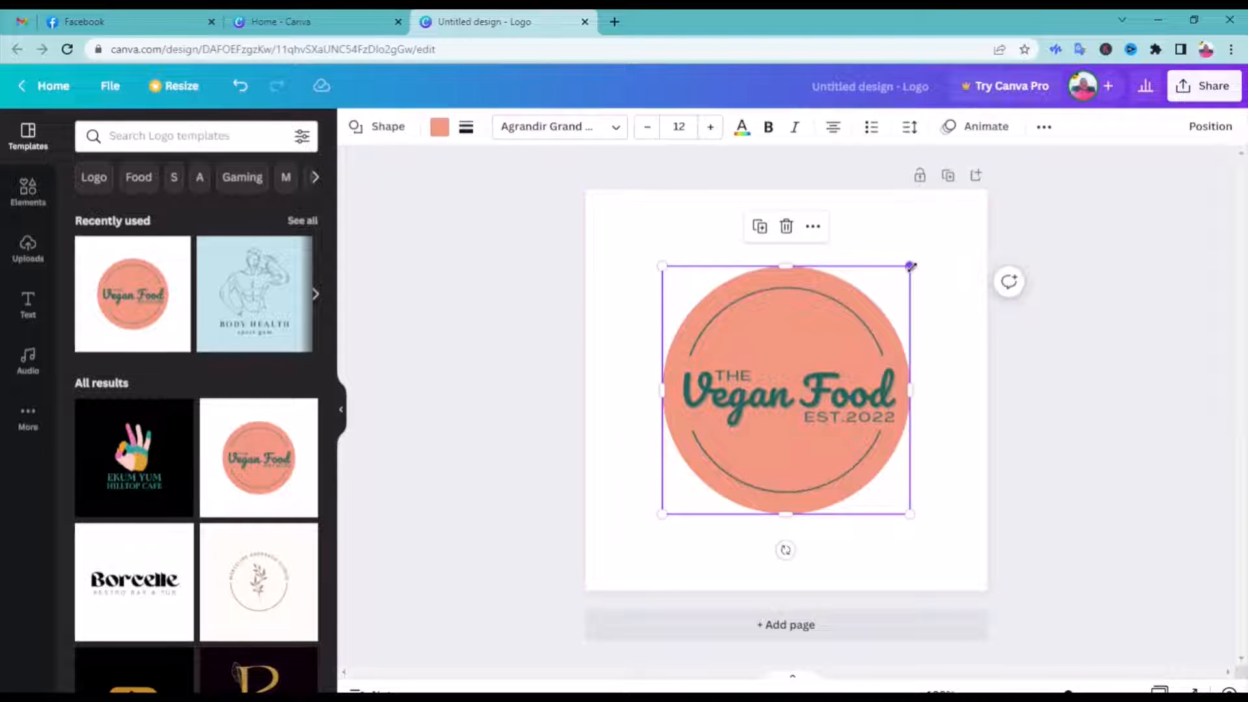
click(918, 224)
click(356, 127)
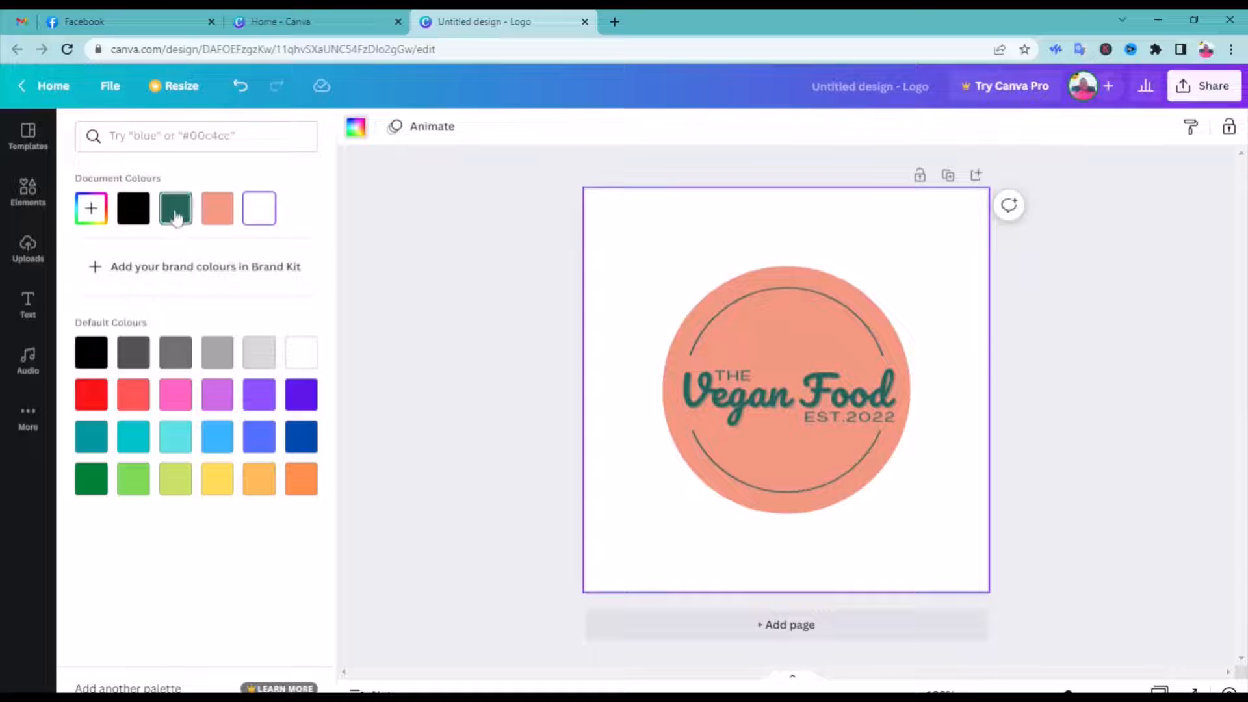
click(218, 436)
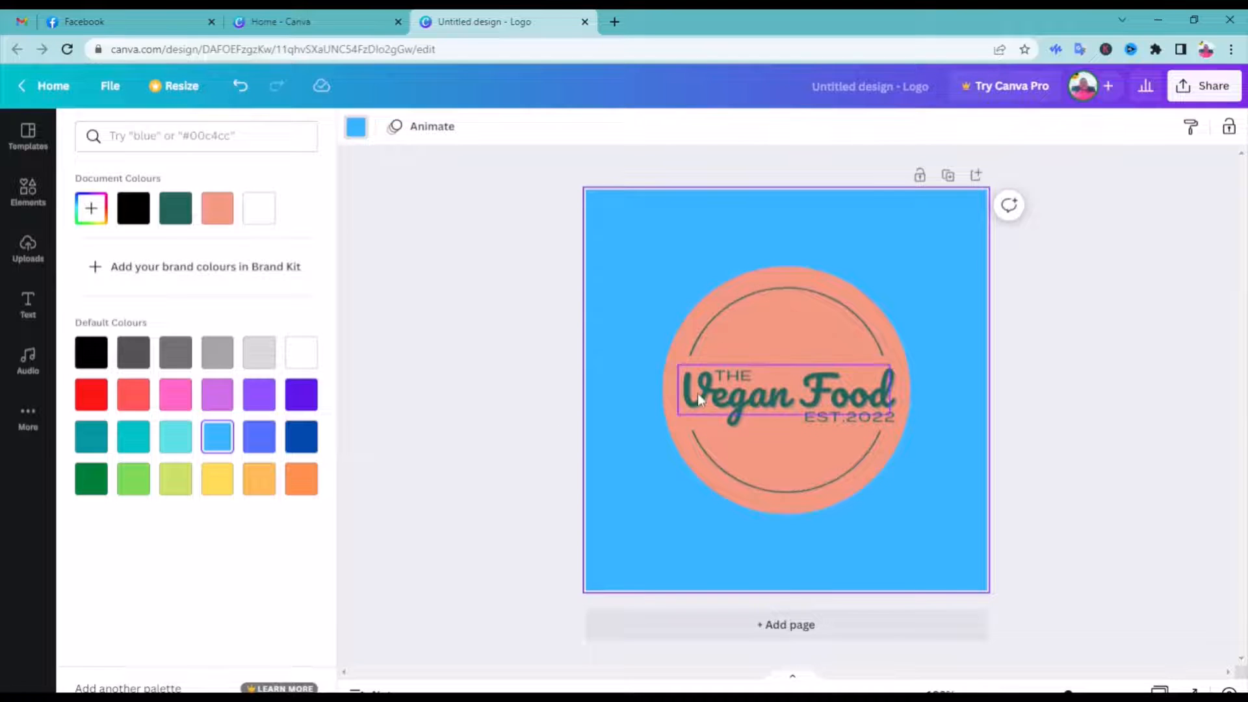
Enlarge the coral circle from opposite corners until it fills the whole canvas
click(845, 286)
drag(910, 267, 986, 190)
drag(658, 518, 586, 591)
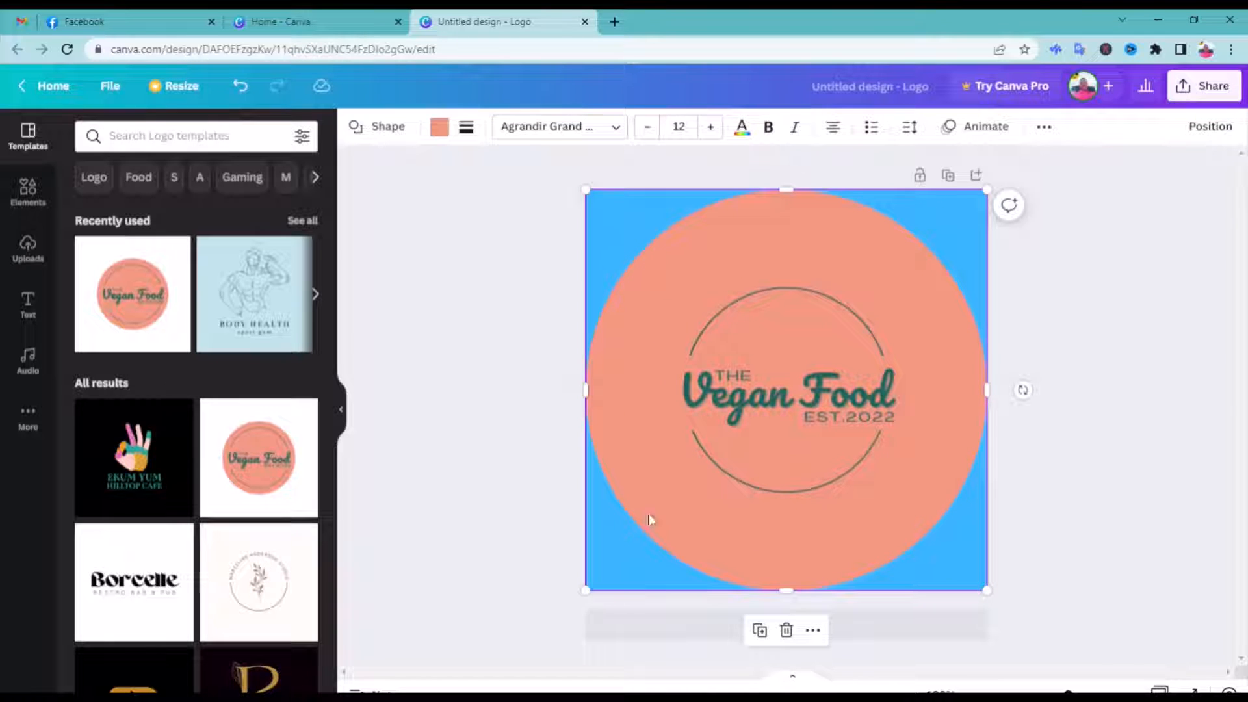
double_click(739, 421)
click(766, 381)
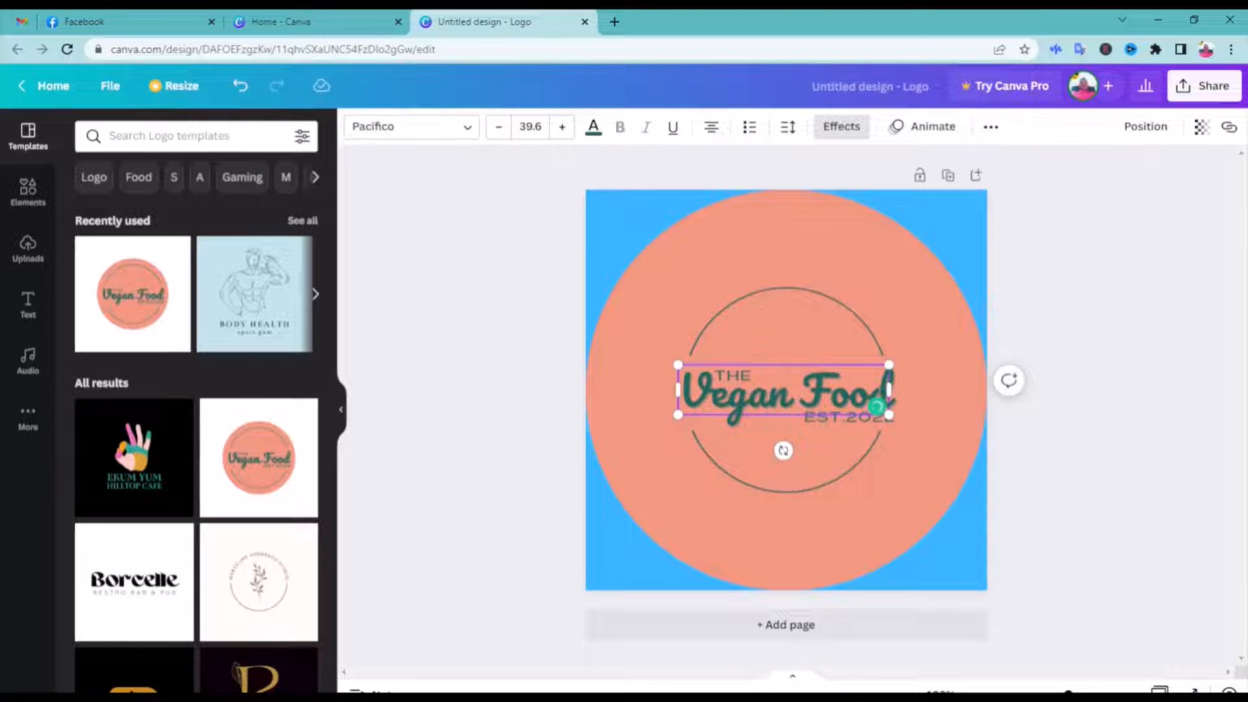
key(Right)
key(BackSpace)
key(BackSpace)
key(BackSpace)
key(BackSpace)
key(BackSpace)
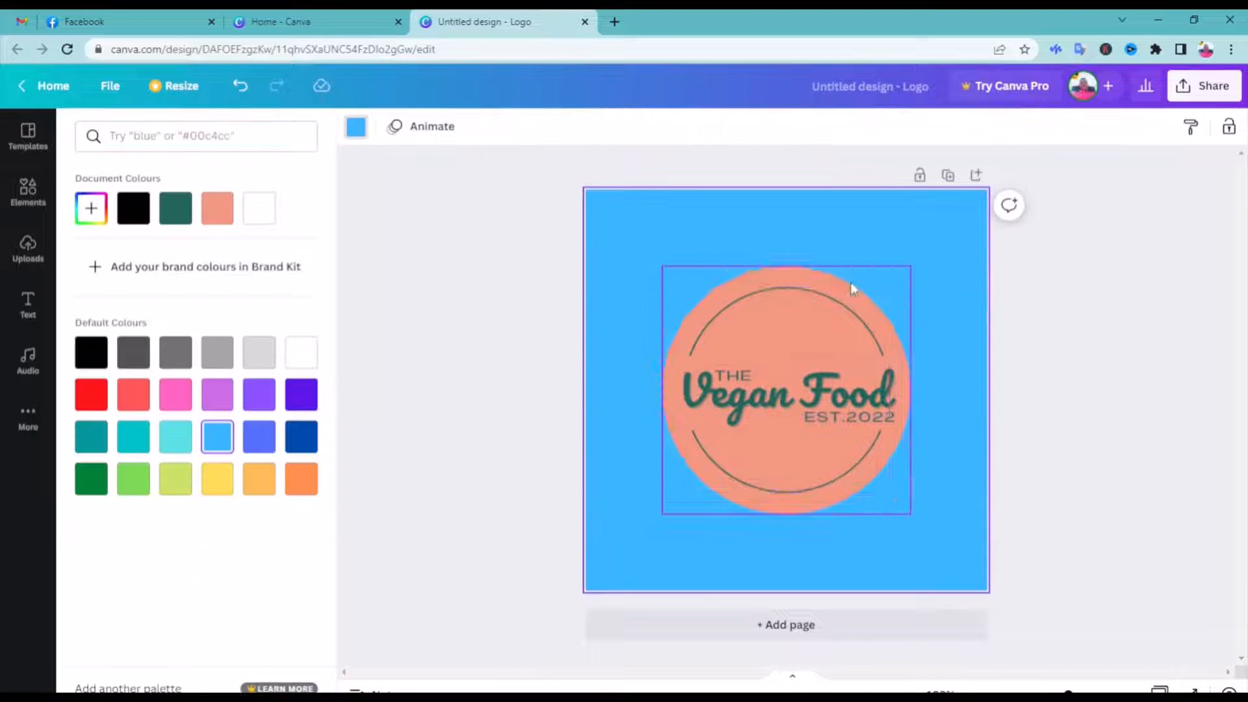
click(844, 287)
drag(910, 266, 986, 190)
drag(661, 515, 586, 591)
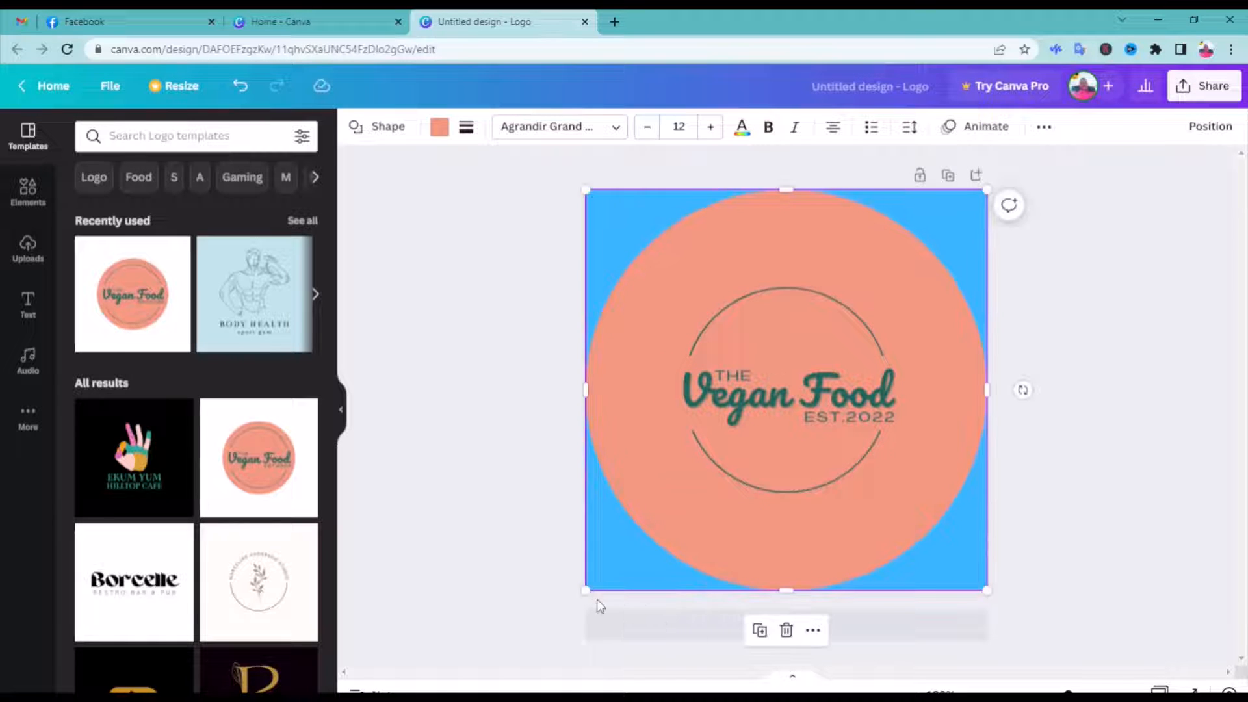
Replace the "Vegan Food" text in the logo with "Grandeur Exclusive"
click(744, 404)
click(743, 404)
click(776, 400)
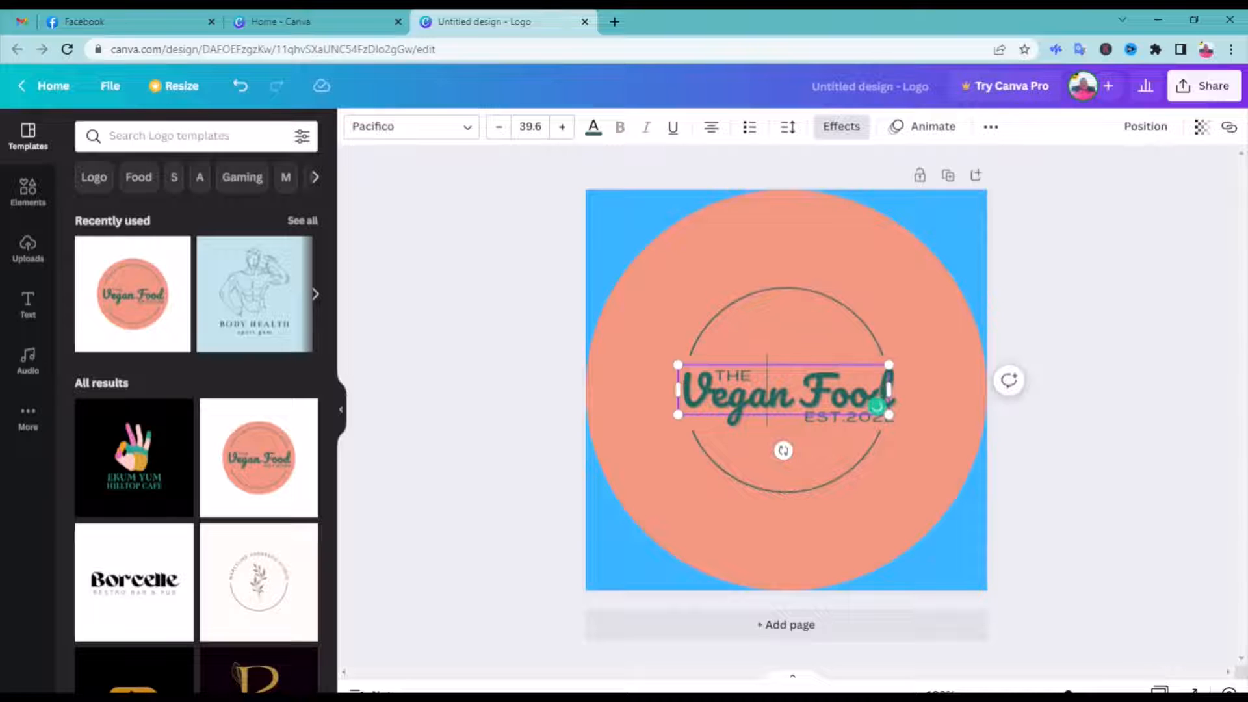
key(BackSpace)
key(BackSpace)
key(BackSpace)
key(BackSpace)
key(BackSpace)
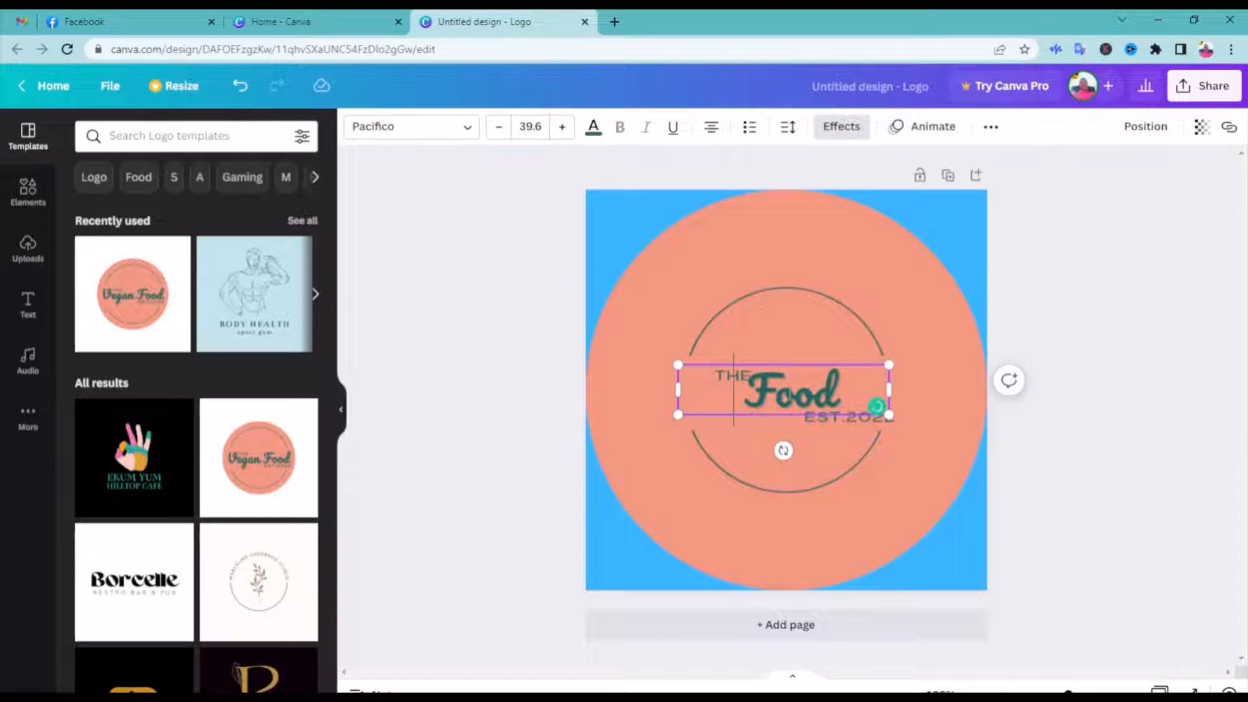
text(Grandeur)
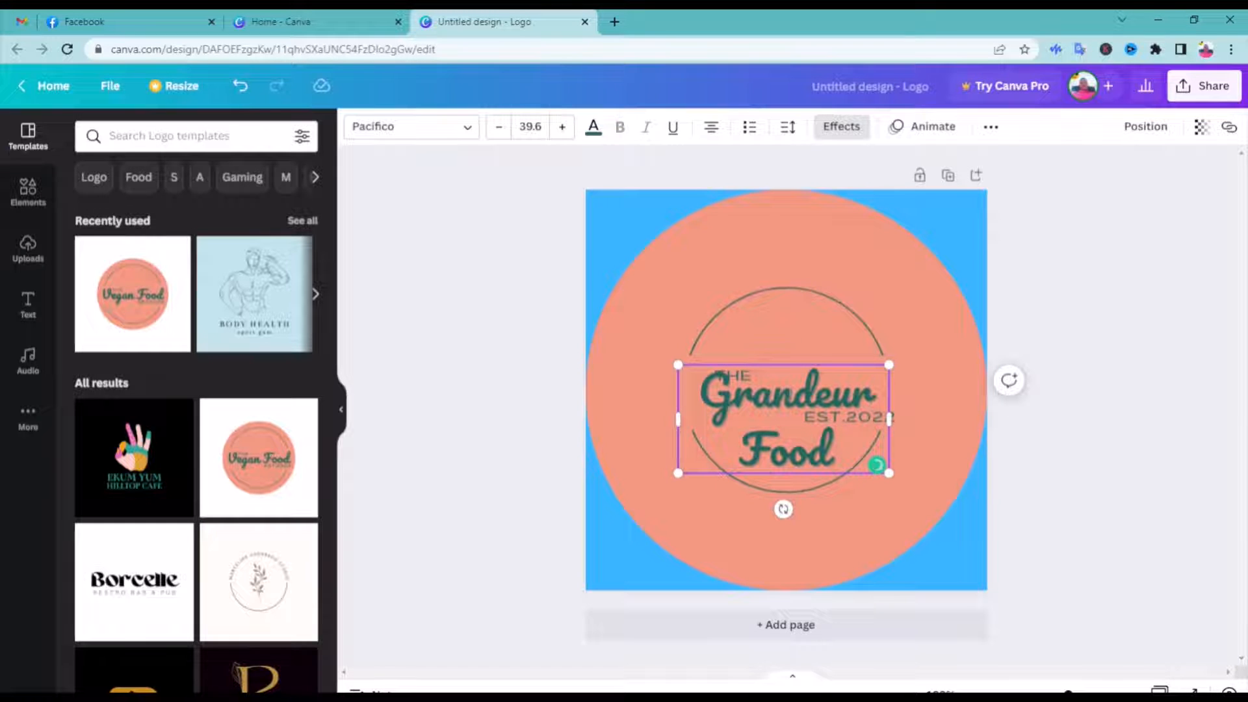
key(Delete)
key(Delete)
key(Delete)
key(Delete)
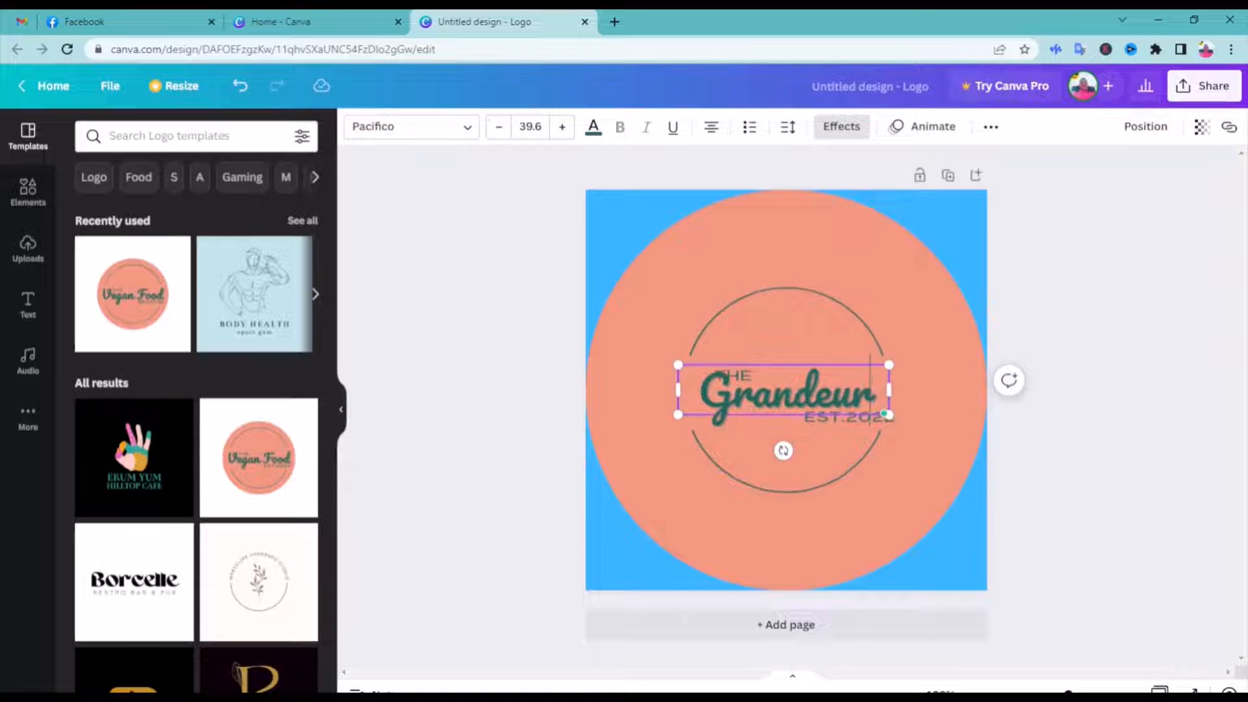
text(Ex)
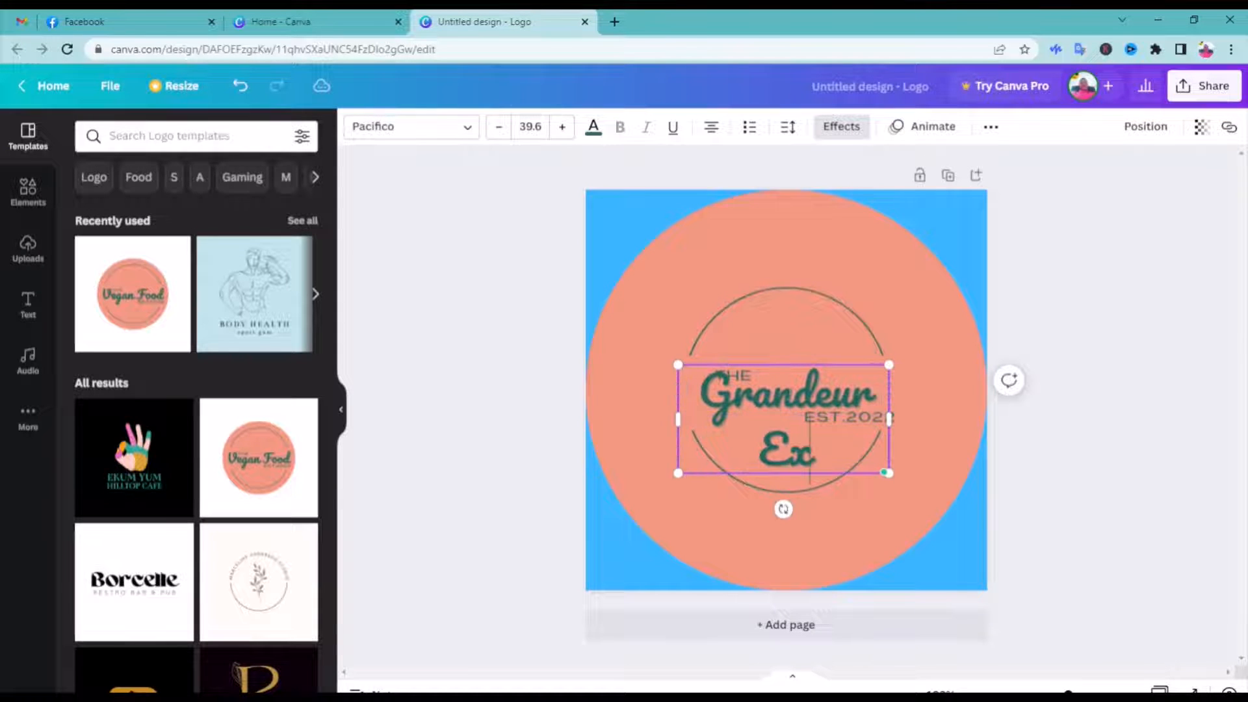
text(clusive)
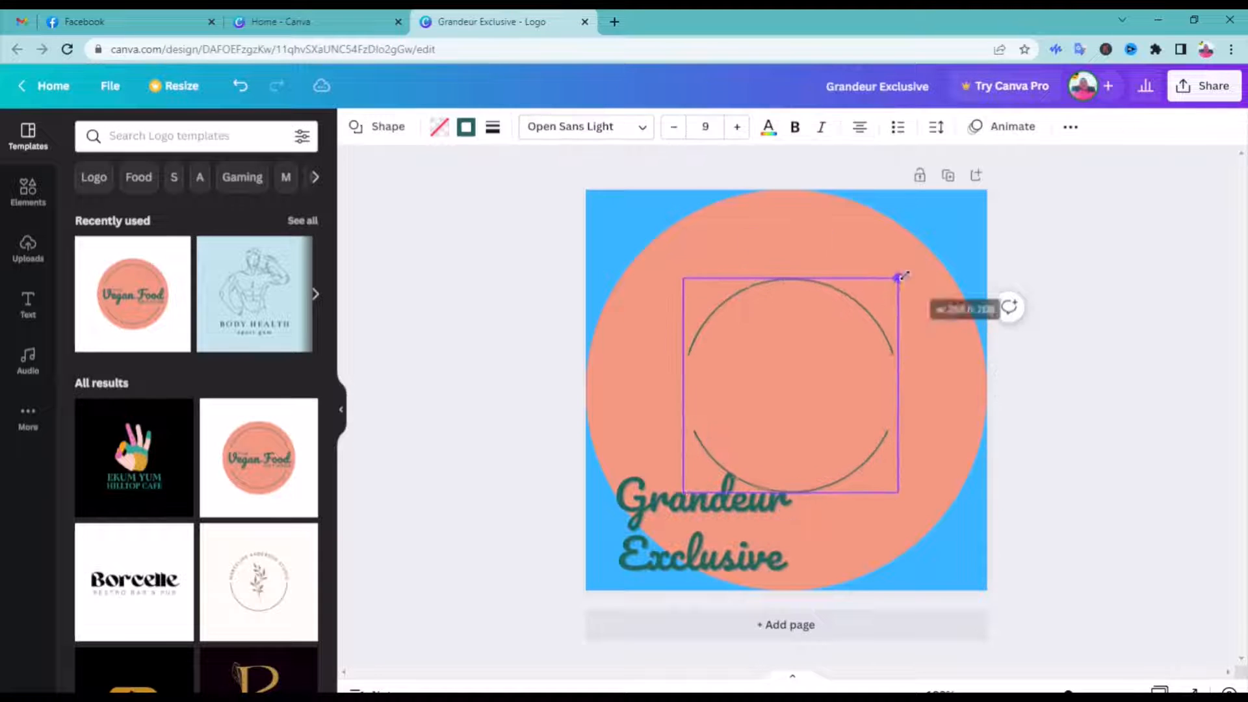
Enlarge the thin green ring inside the coral circle and remove the small "THE" and "EST.2022" texts
drag(897, 275, 933, 244)
drag(682, 493, 627, 554)
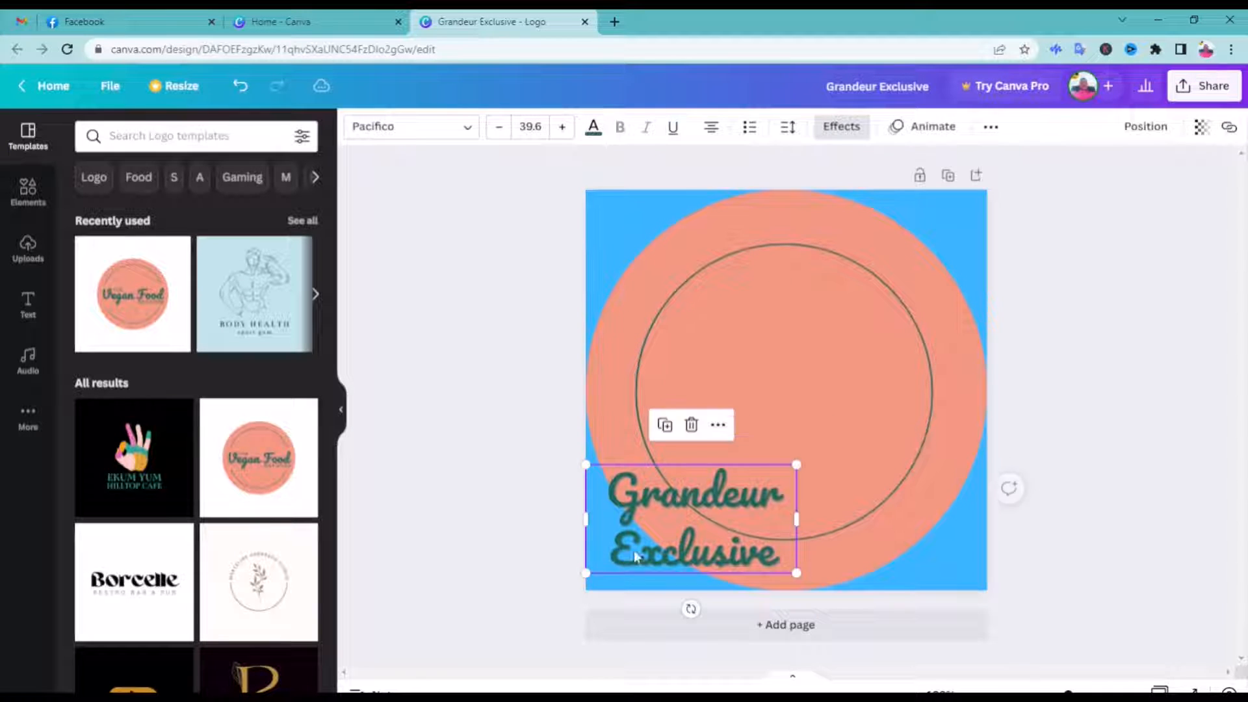
Stretch the coral rectangle across the ring and make it tall enough for two lines, with the "Grandeur Exclusive" text centred on it
click(763, 393)
drag(898, 394, 935, 390)
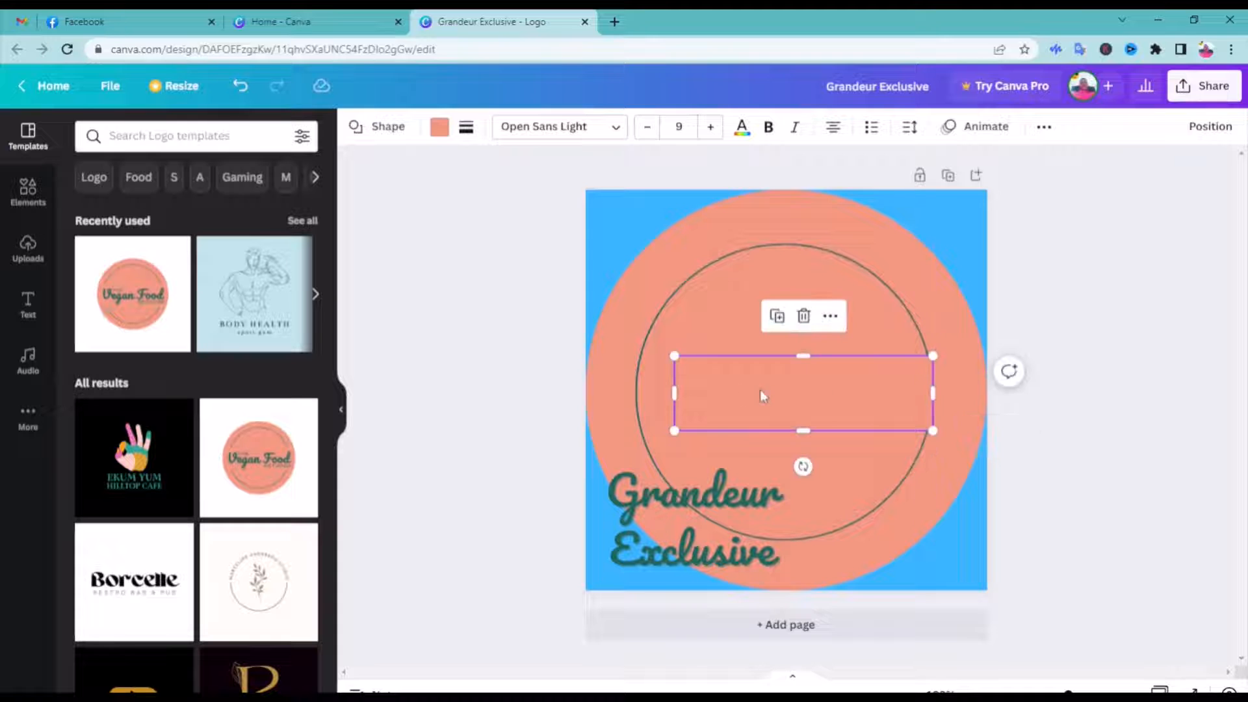
drag(674, 395, 626, 393)
drag(668, 484, 708, 466)
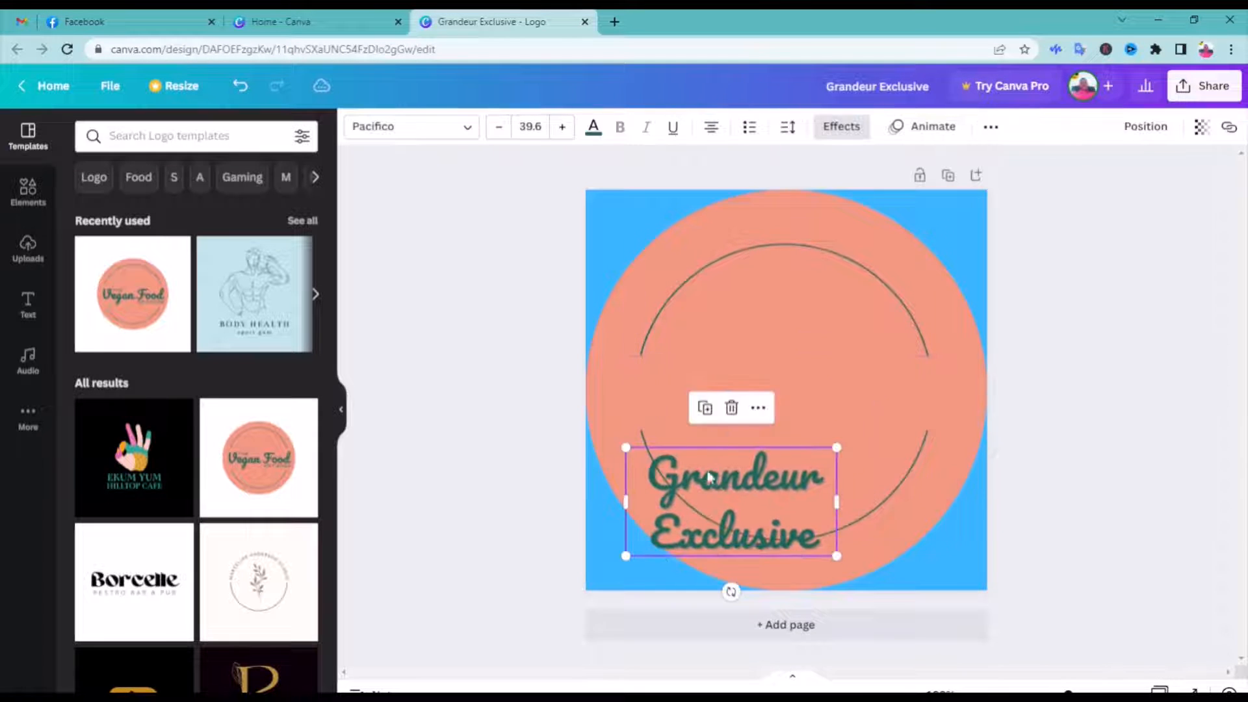
click(778, 359)
drag(776, 358, 780, 339)
drag(779, 432, 779, 446)
drag(749, 496, 780, 384)
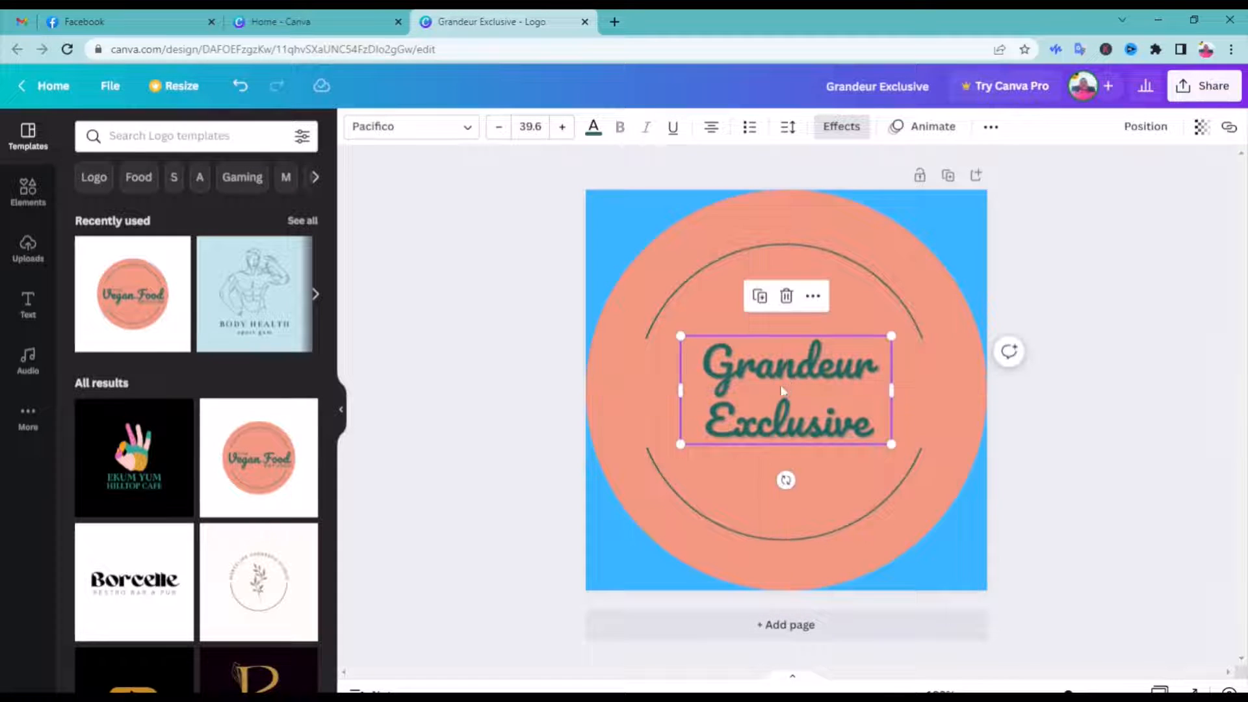
Fill the ring shape with the light blue document colour
click(708, 296)
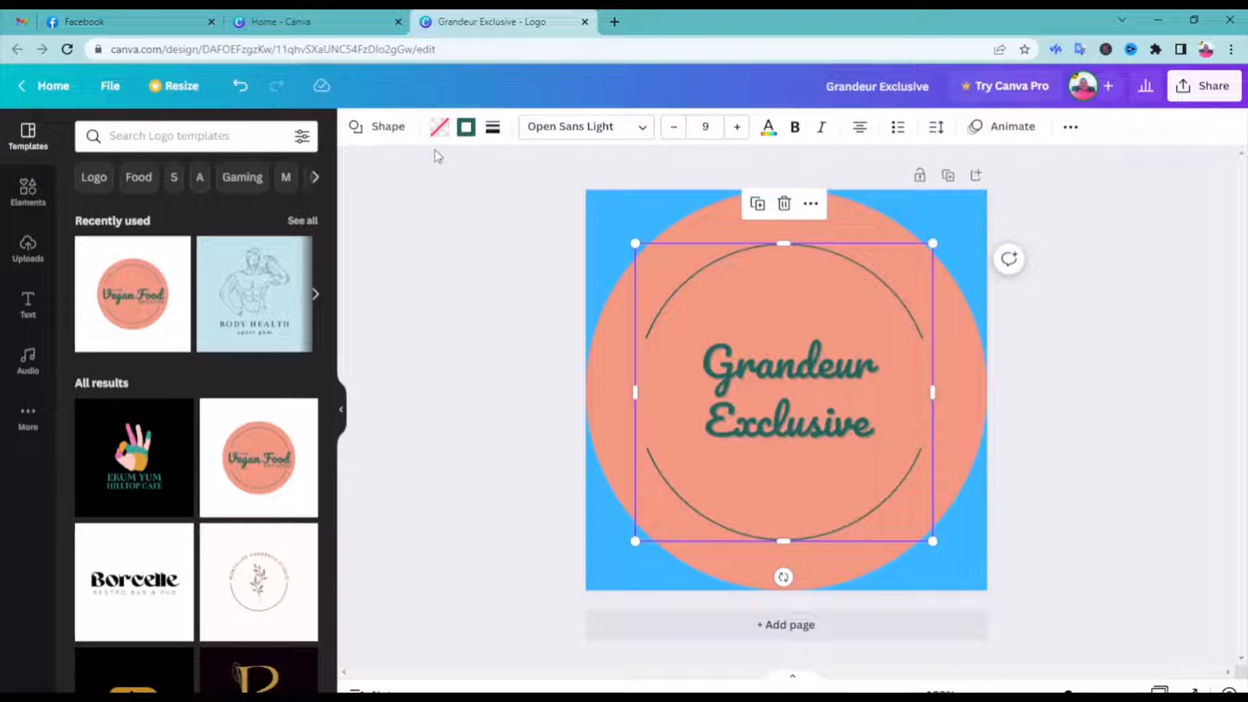
click(439, 128)
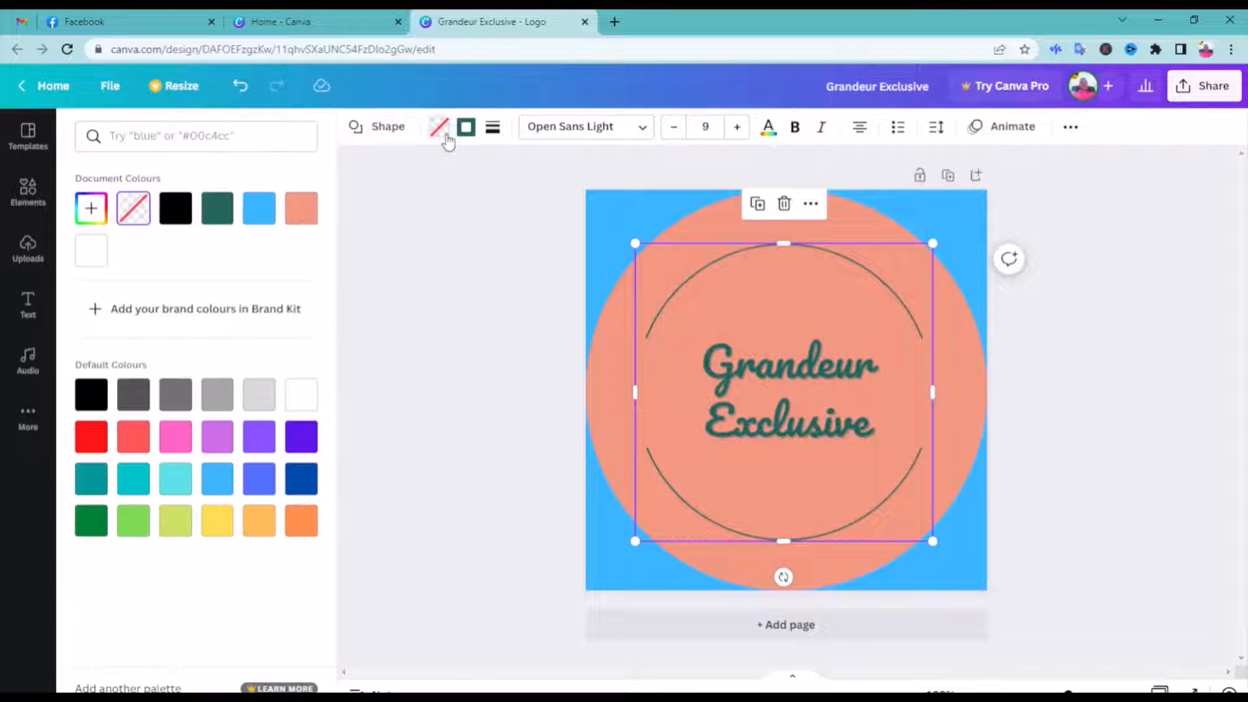
click(264, 223)
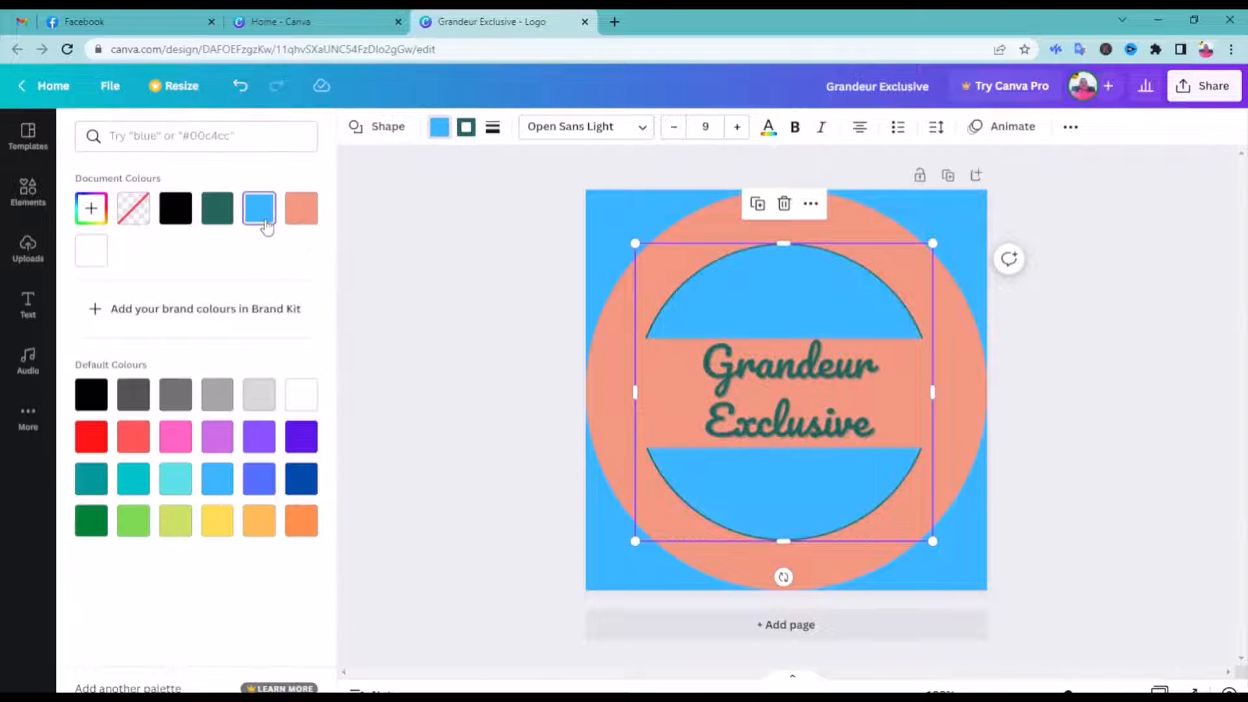
Search the elements for "clothing" and place the clothes hanger drawing in the blue area above the "Grandeur Exclusive" text
click(621, 323)
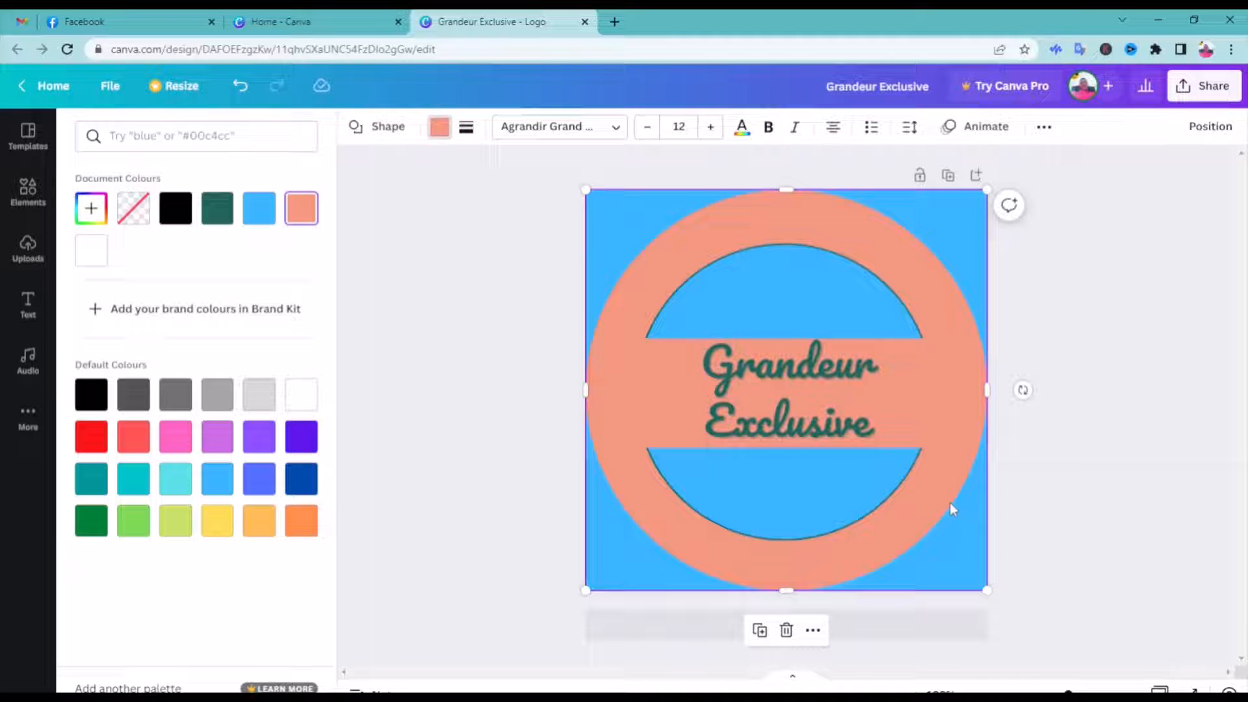
click(28, 188)
click(220, 137)
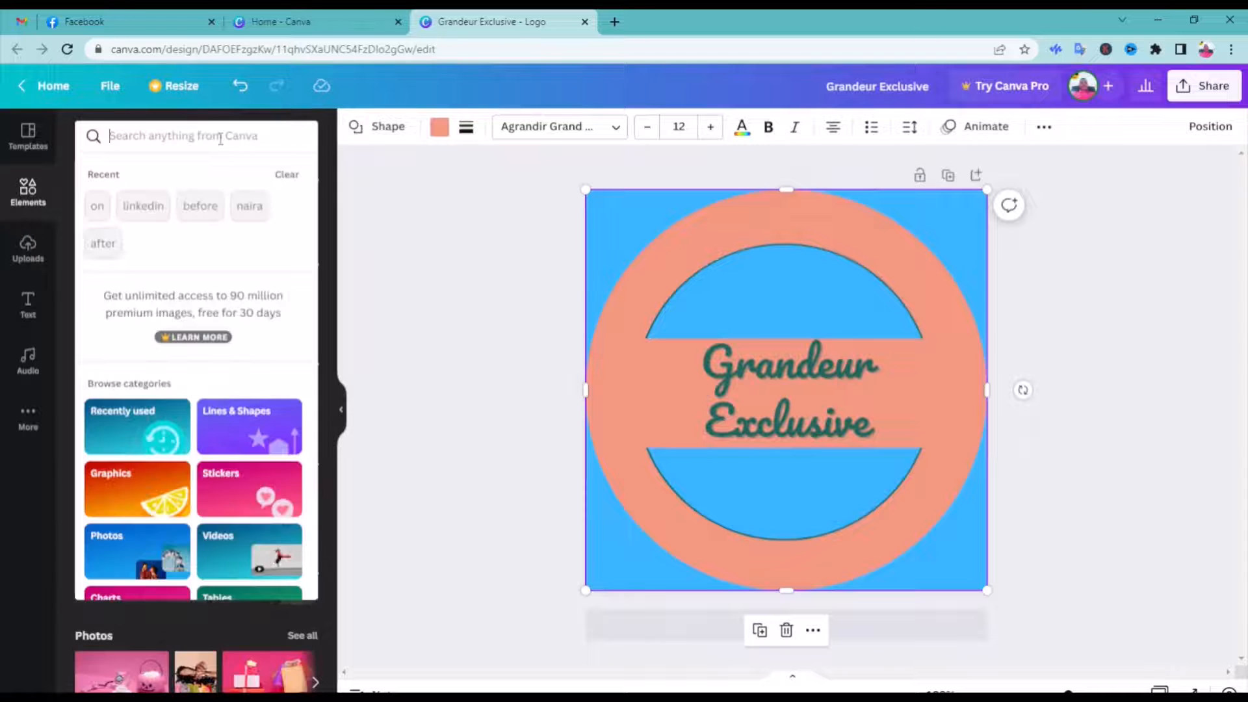
text(clothing)
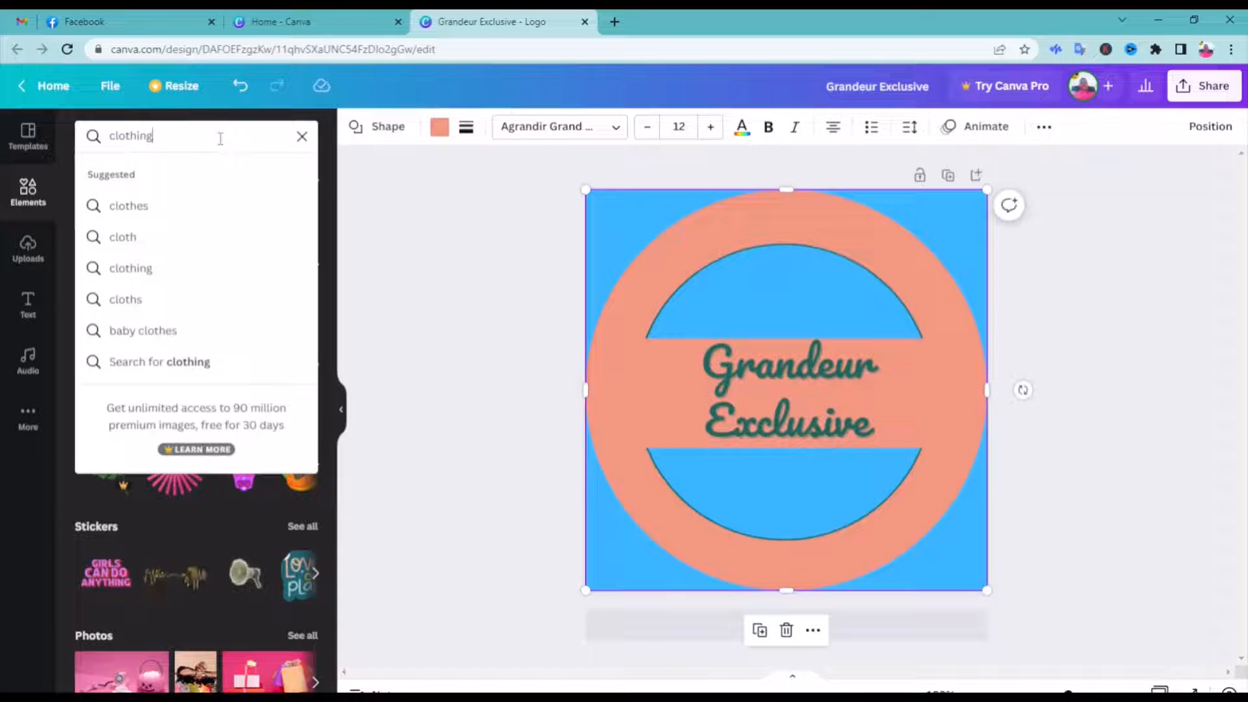
key(Return)
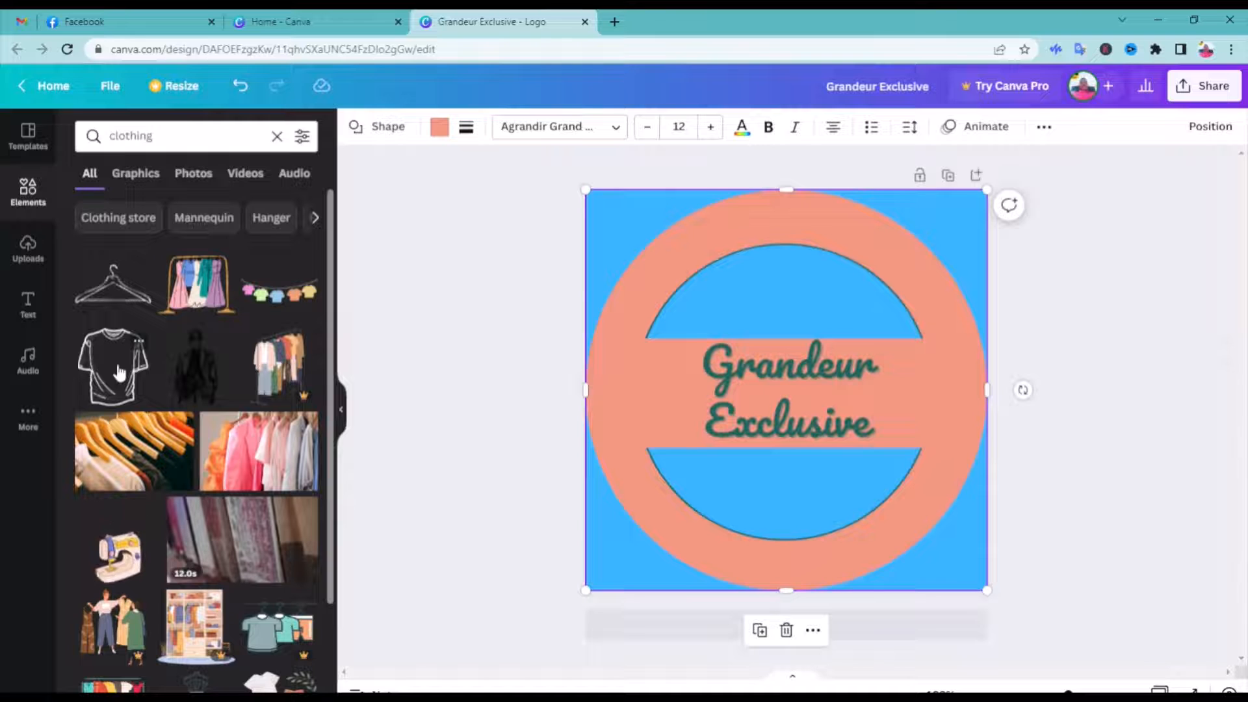
drag(112, 285, 816, 301)
click(633, 330)
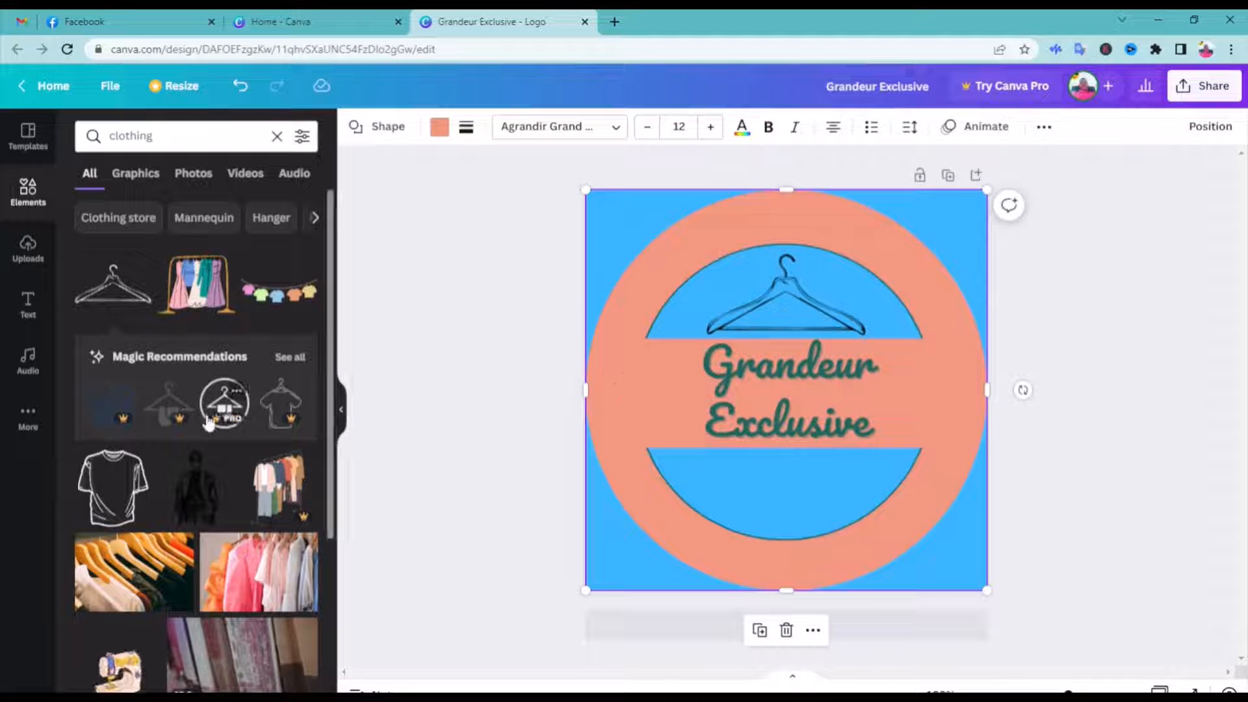
Add the shirt, hat and trousers illustration from the clothing results and shrink it to fit the blue area below the text
scroll(213, 475, down, 1)
scroll(215, 475, down, 5)
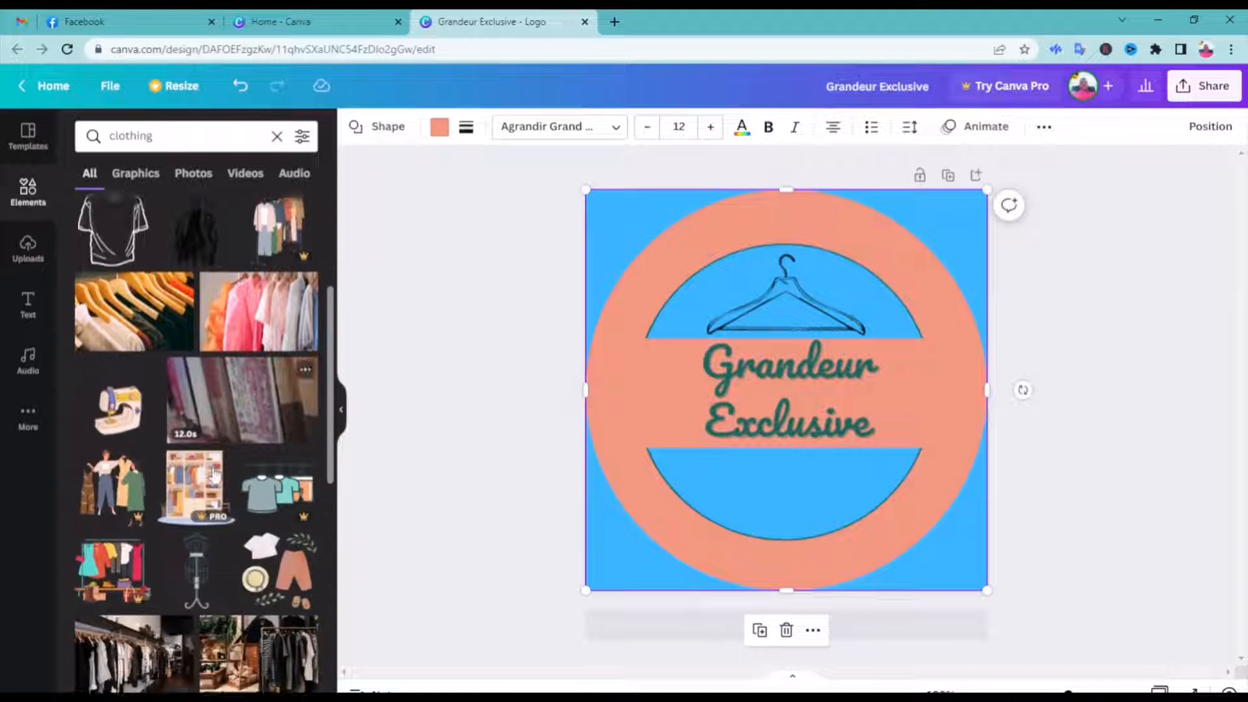
scroll(215, 476, down, 1)
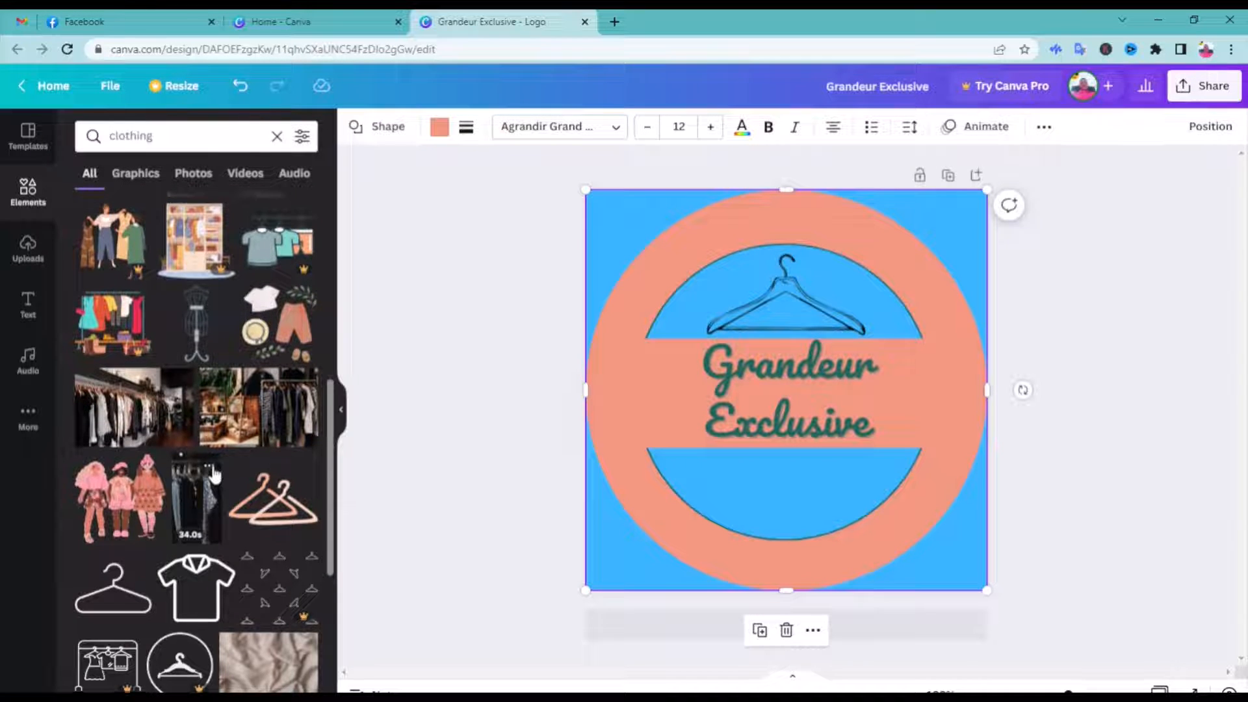
scroll(214, 475, down, 9)
scroll(214, 476, down, 3)
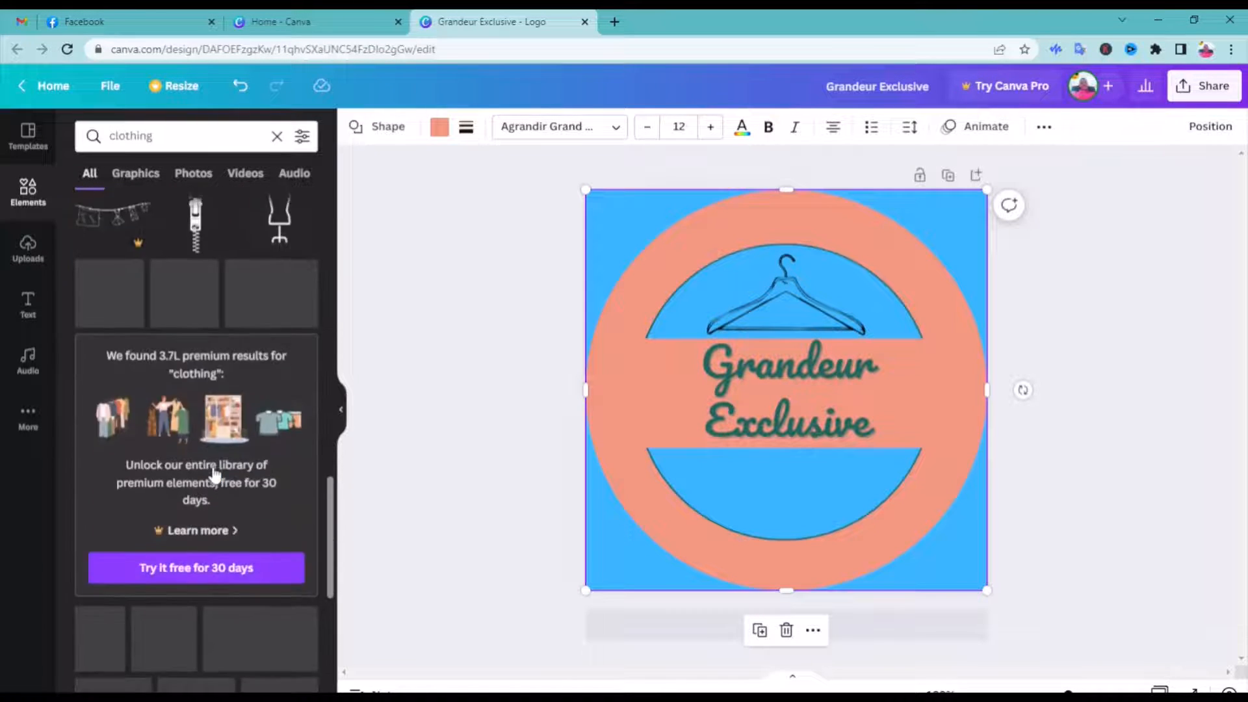
scroll(215, 475, up, 4)
scroll(214, 475, up, 1)
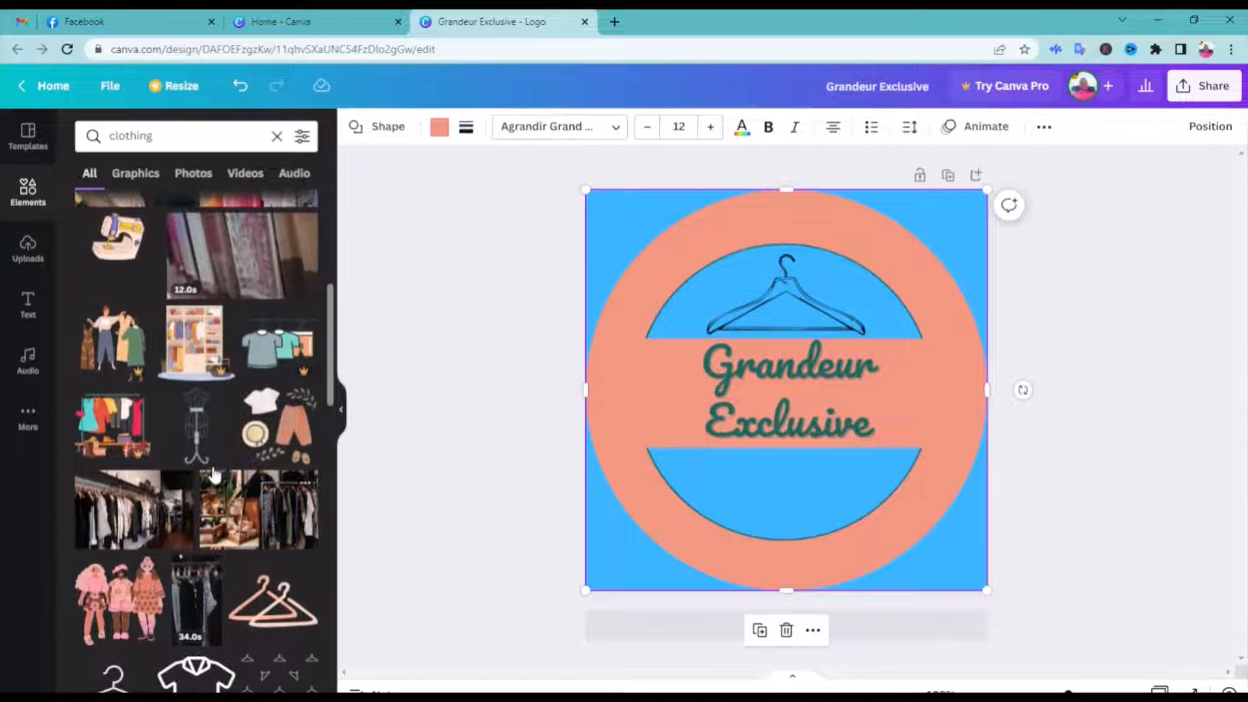
drag(312, 432, 692, 388)
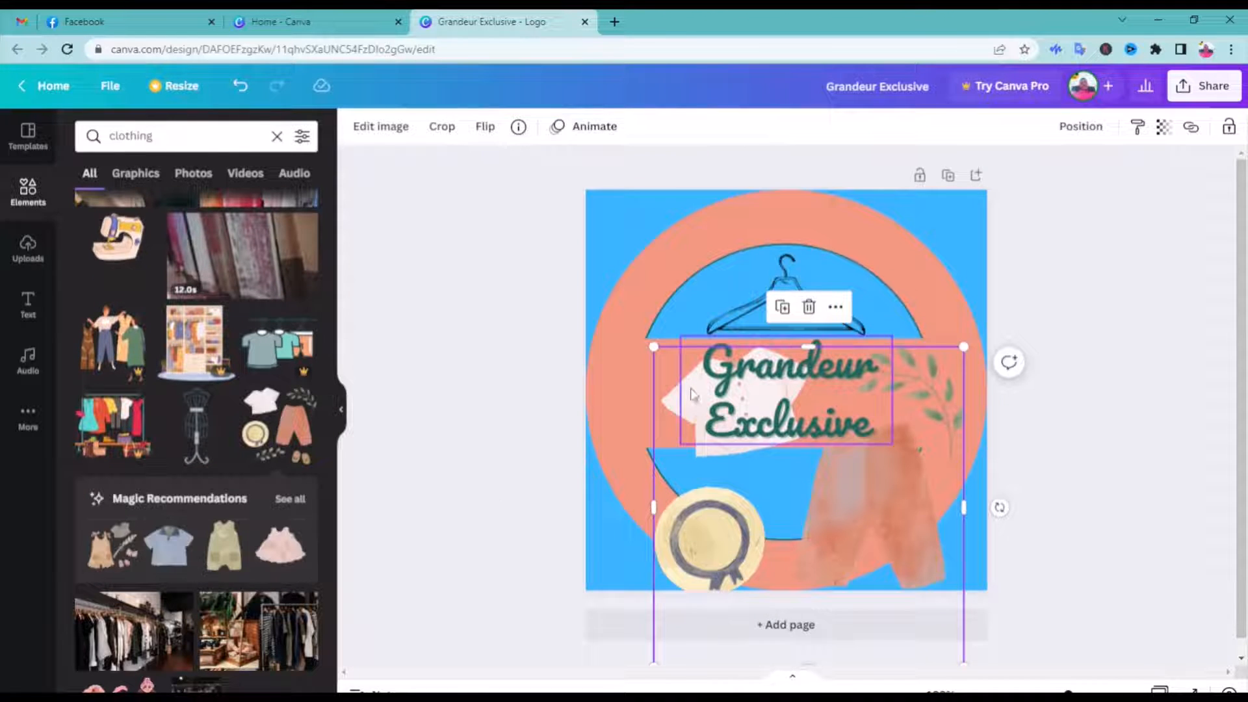
drag(653, 346, 780, 485)
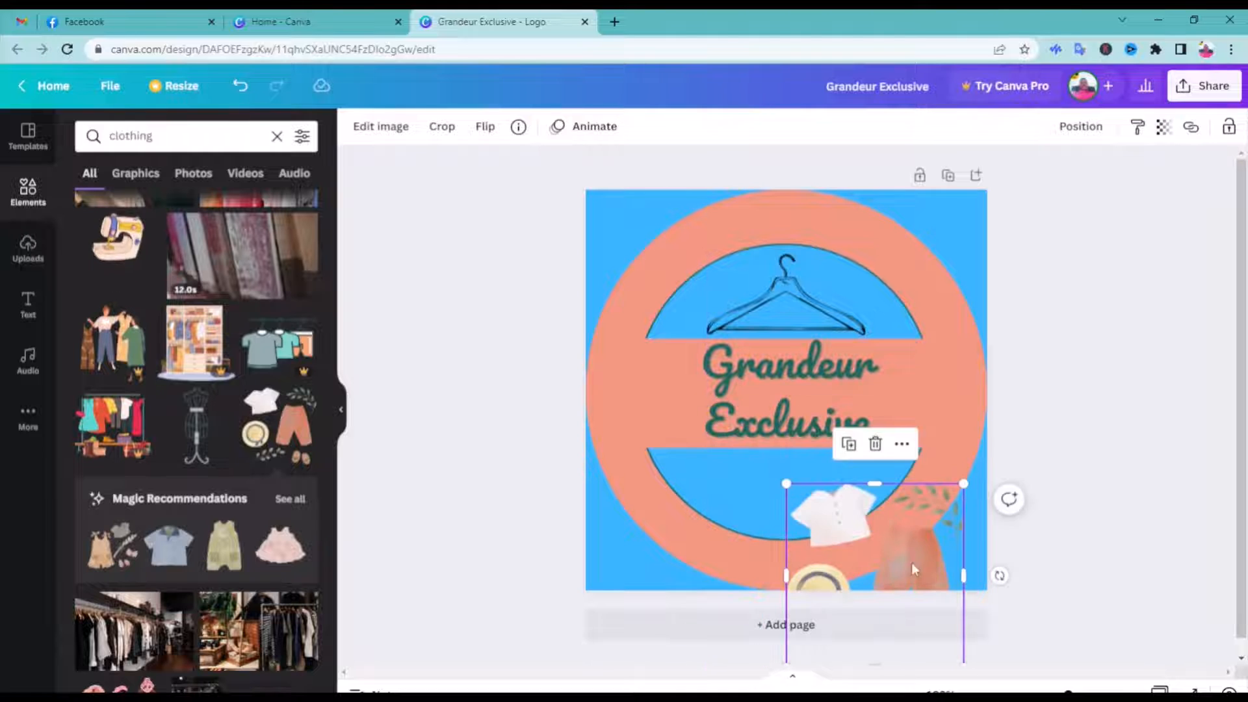
drag(845, 572, 775, 515)
drag(716, 427, 748, 479)
Rename the design "Grandeur Exclusive logo" and download it as a PNG
click(1204, 86)
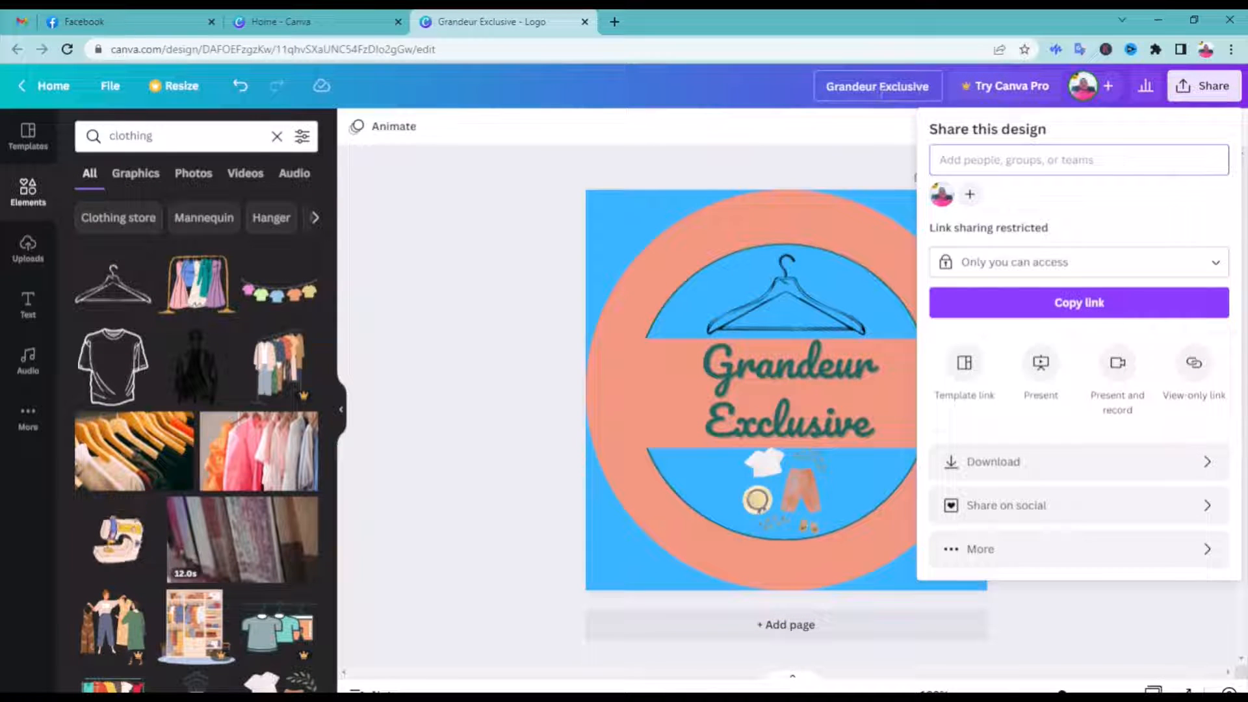
click(932, 86)
text(logo)
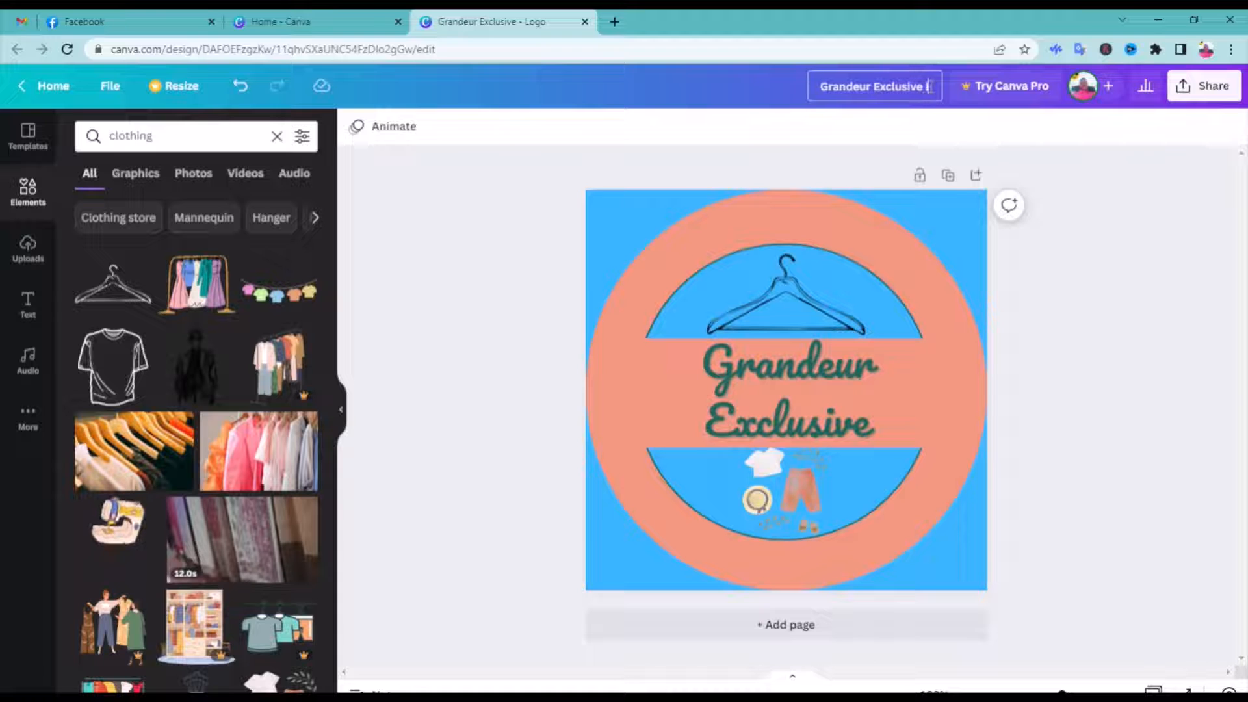
click(1182, 88)
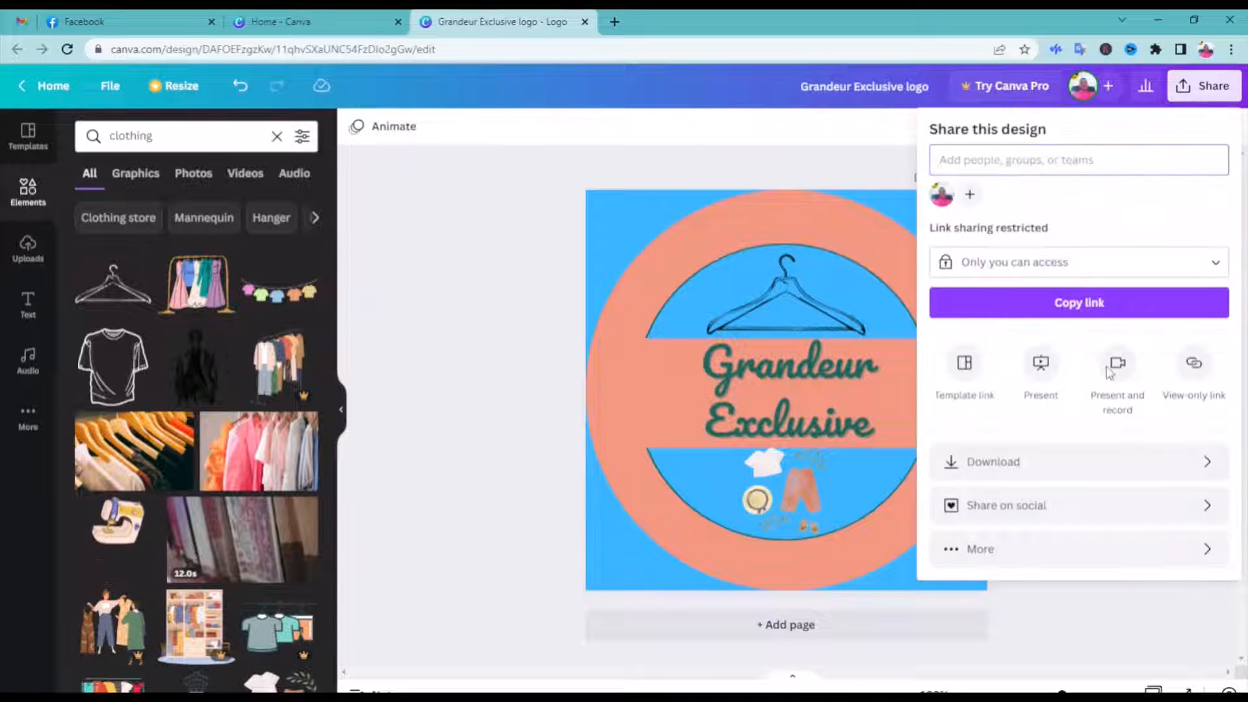
click(1044, 460)
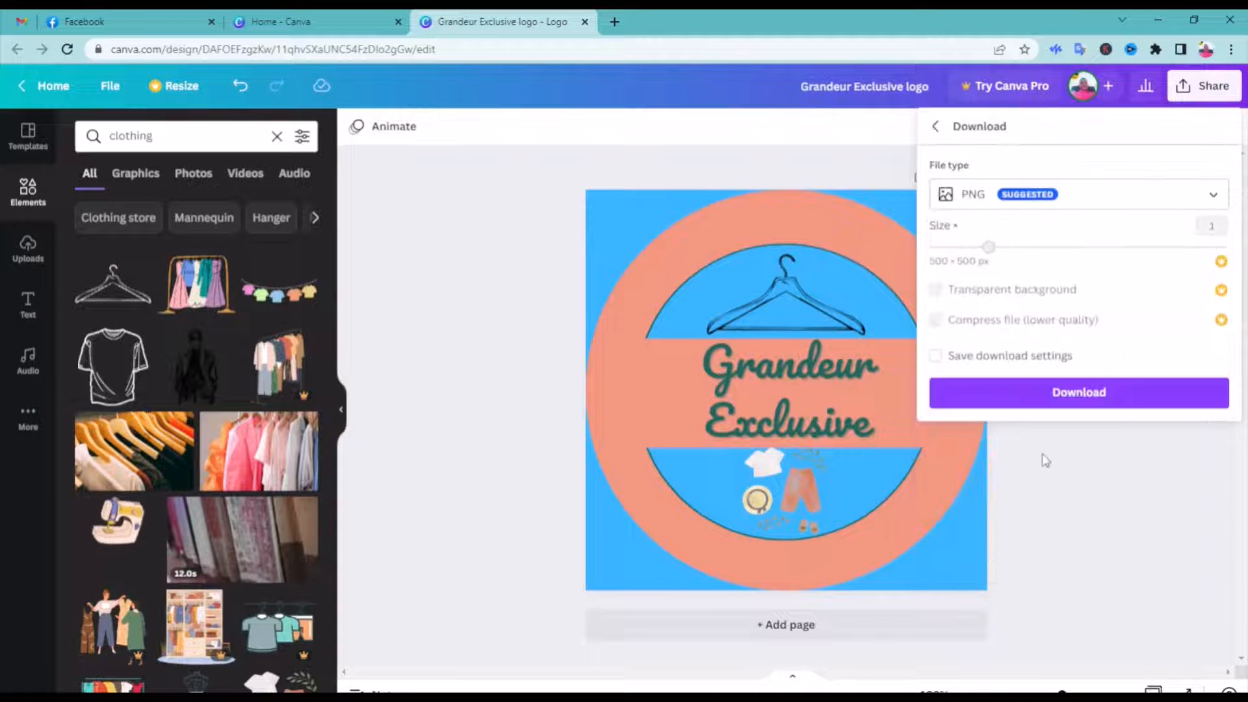
click(1058, 394)
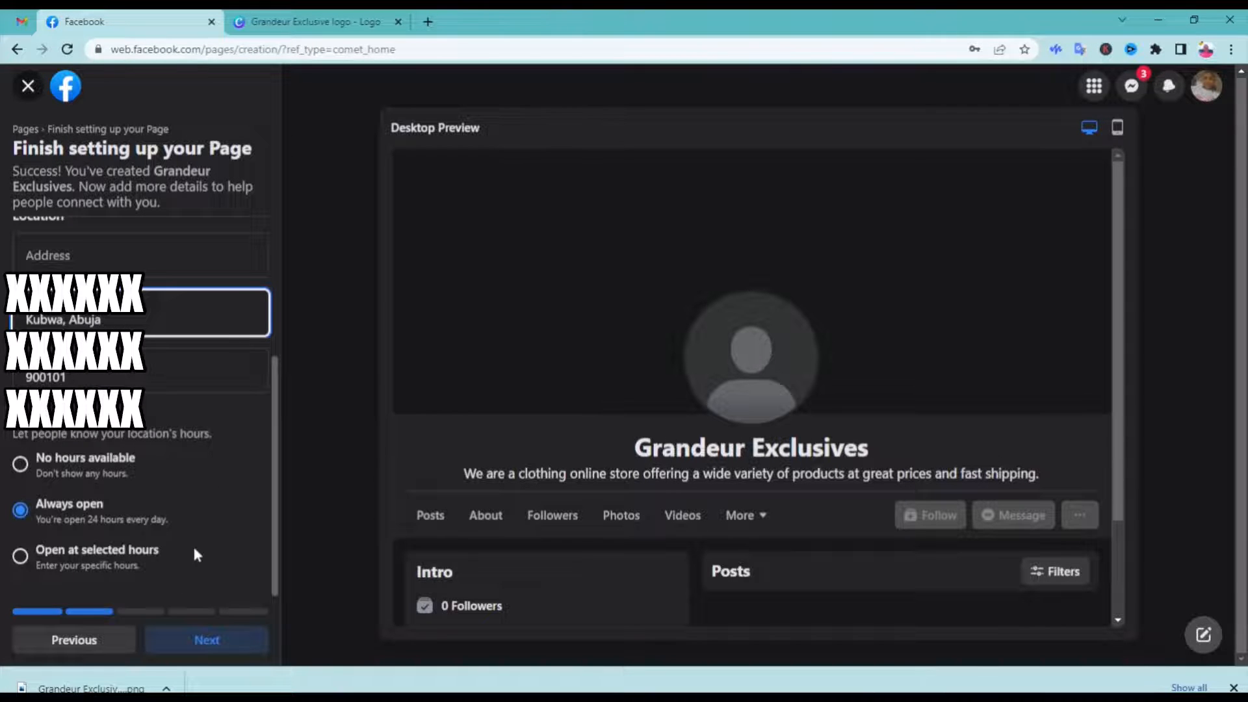
Advance the Facebook Page setup to the Customize your Page stage and create a new Facebook Cover design in Canva
click(199, 645)
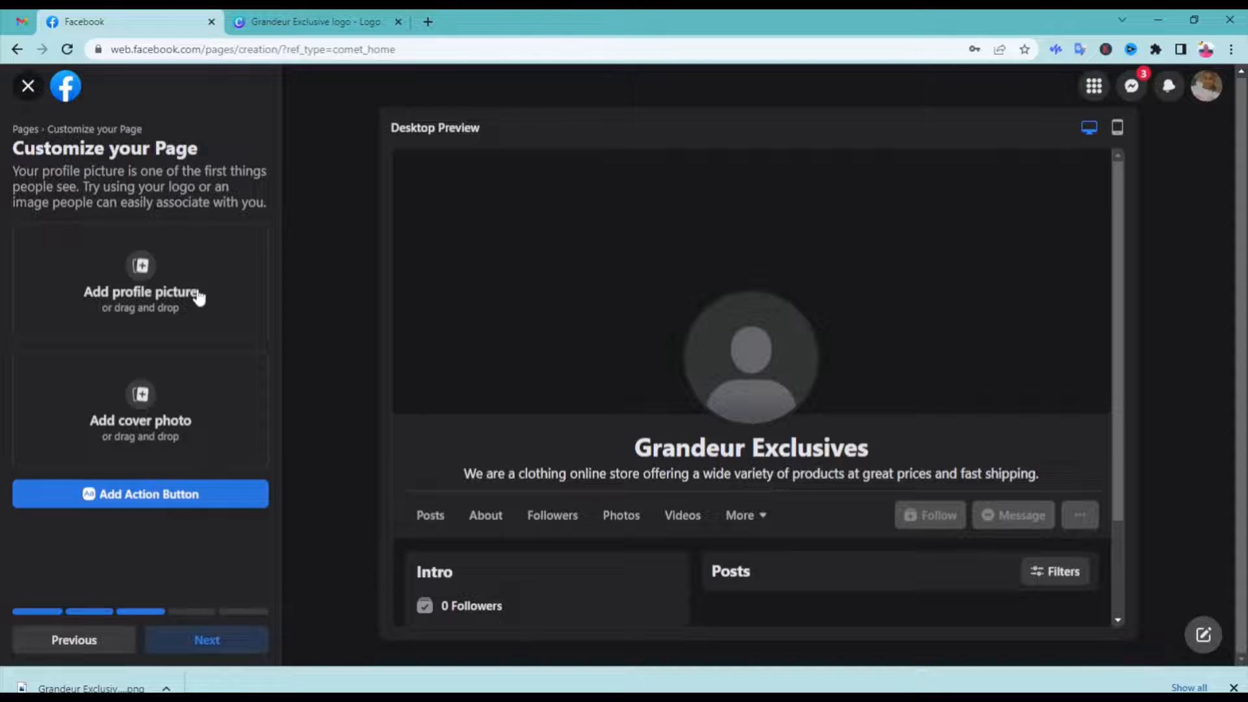
click(338, 23)
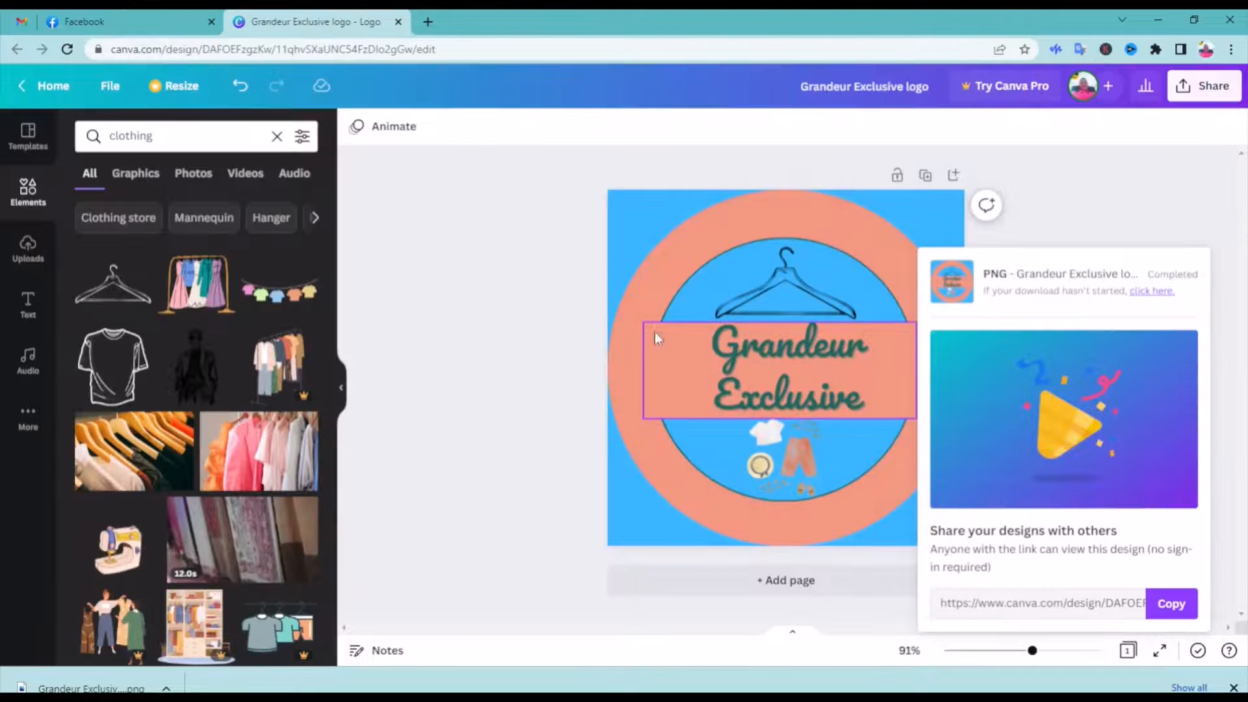
click(61, 87)
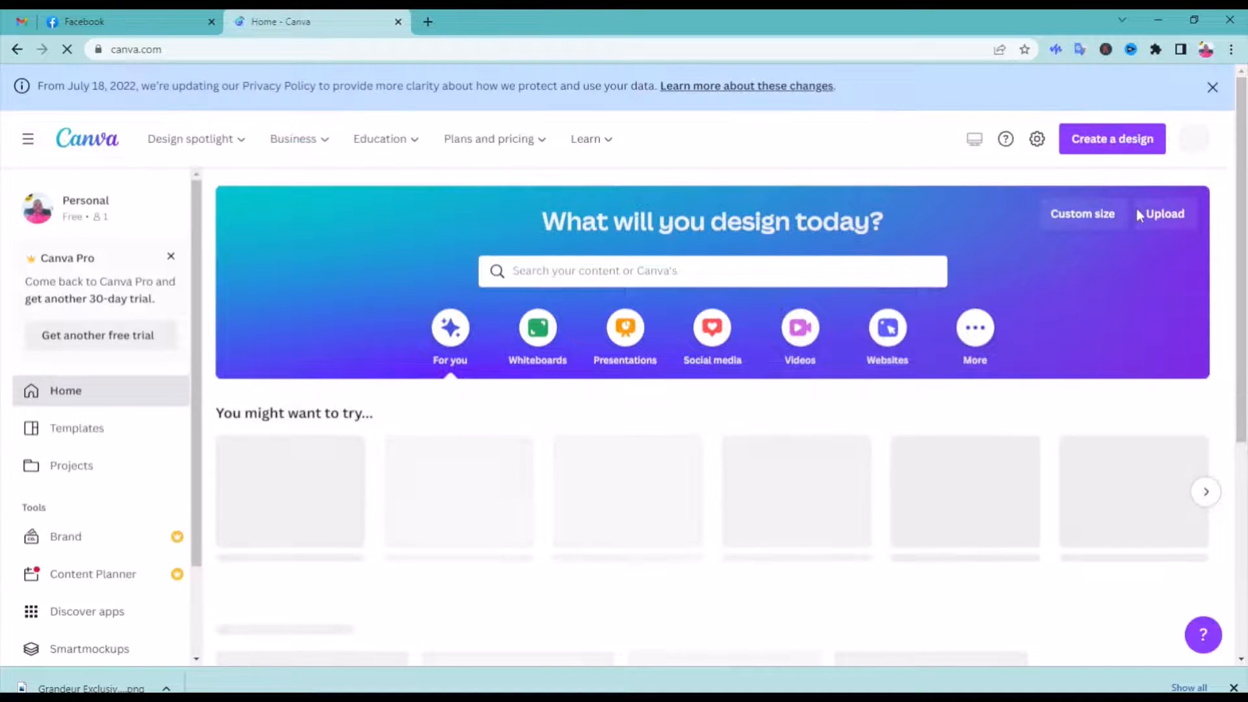
click(1123, 145)
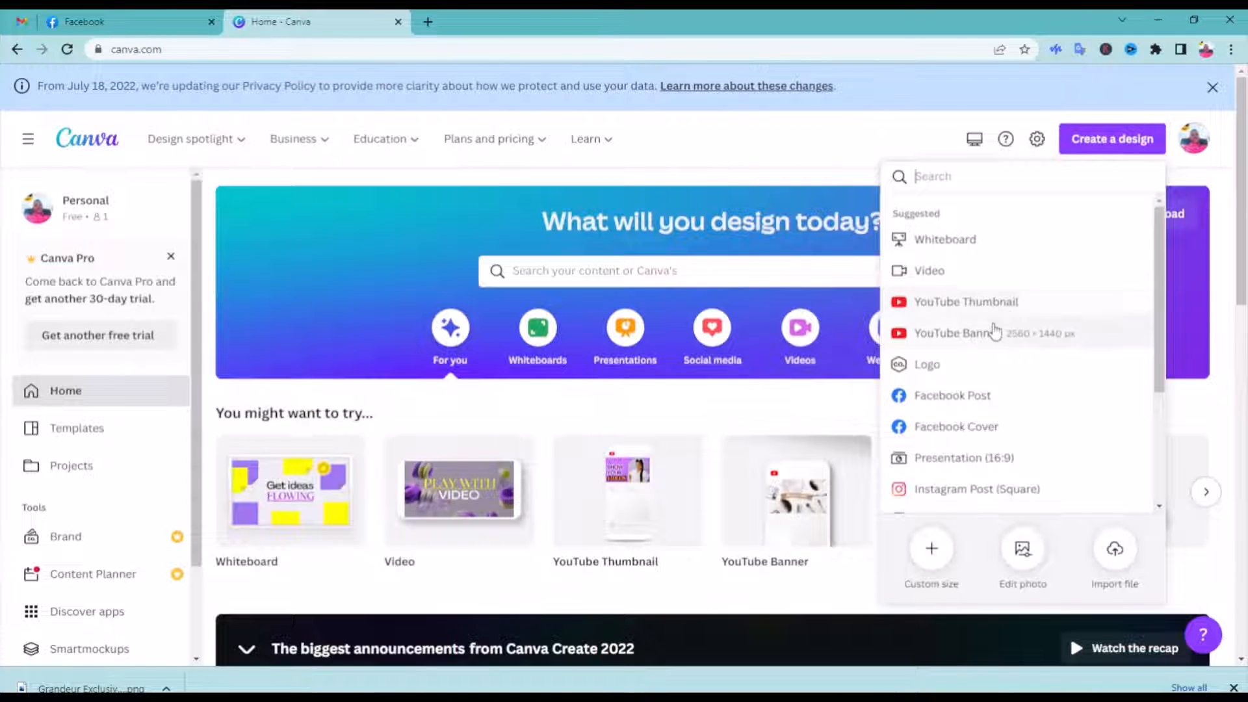
click(951, 424)
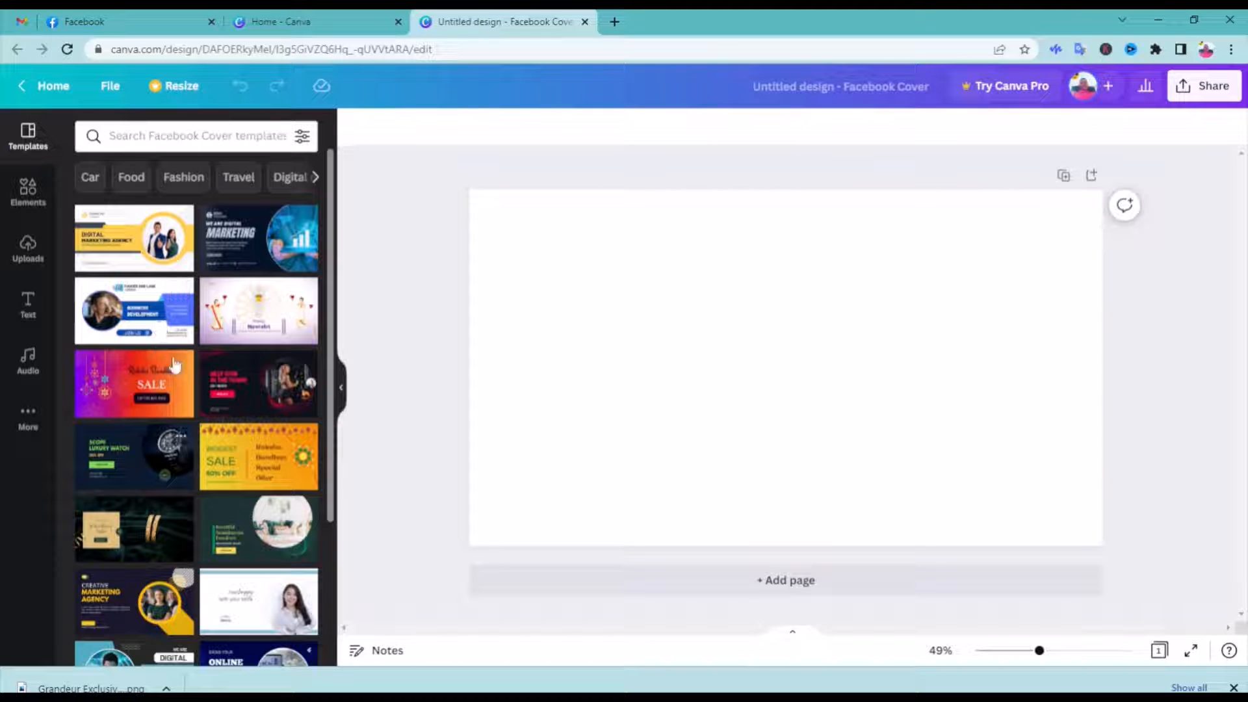
Search the cover templates for "Business Facebook Covers" and look through the designs for one that suits a clothing store
click(163, 138)
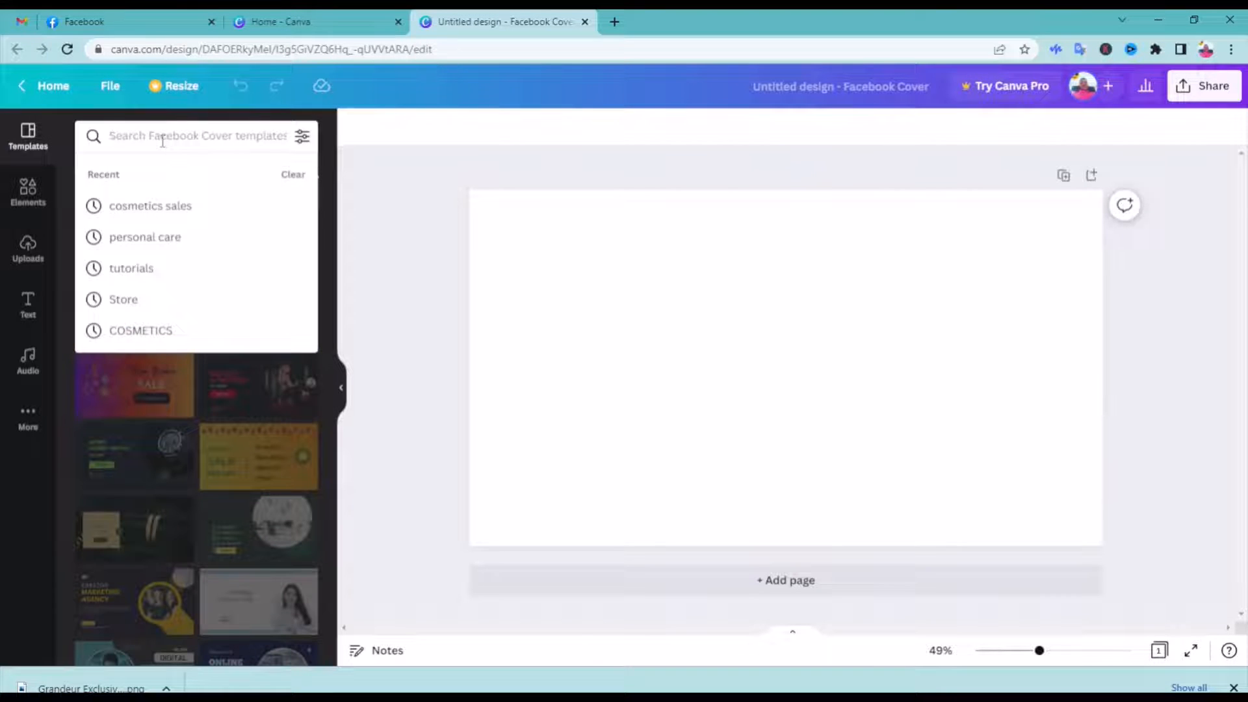
text(face)
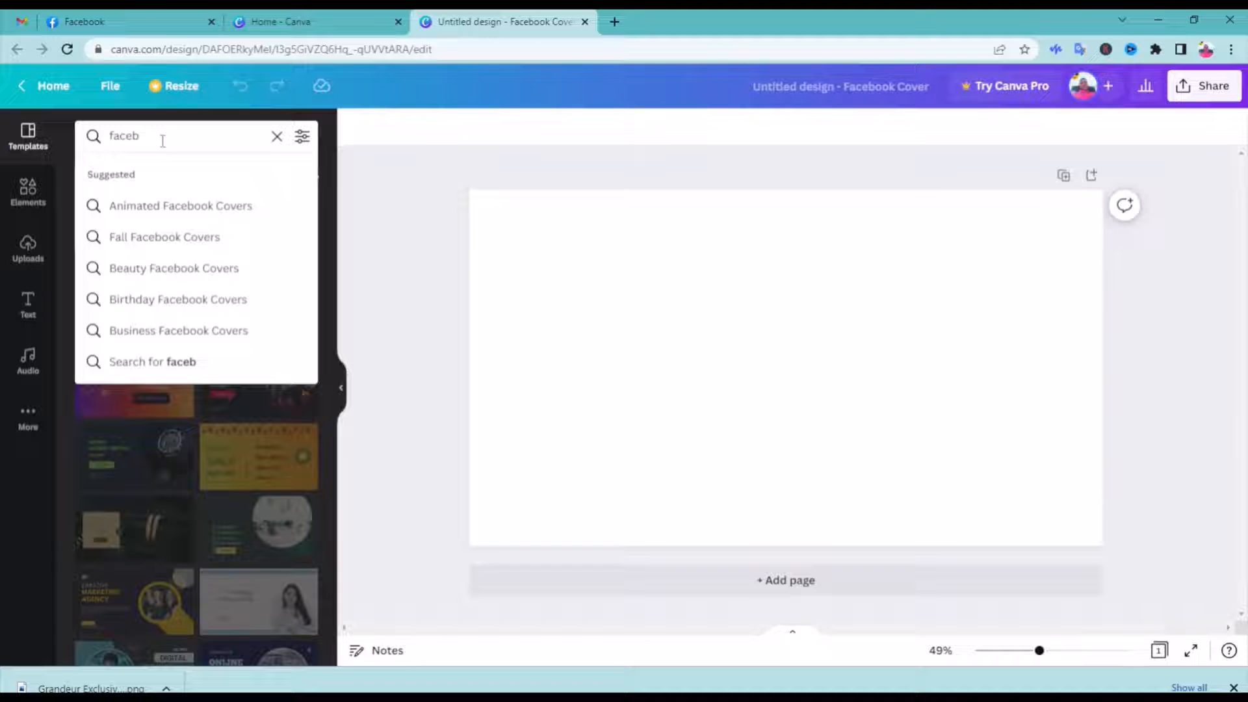
text(b)
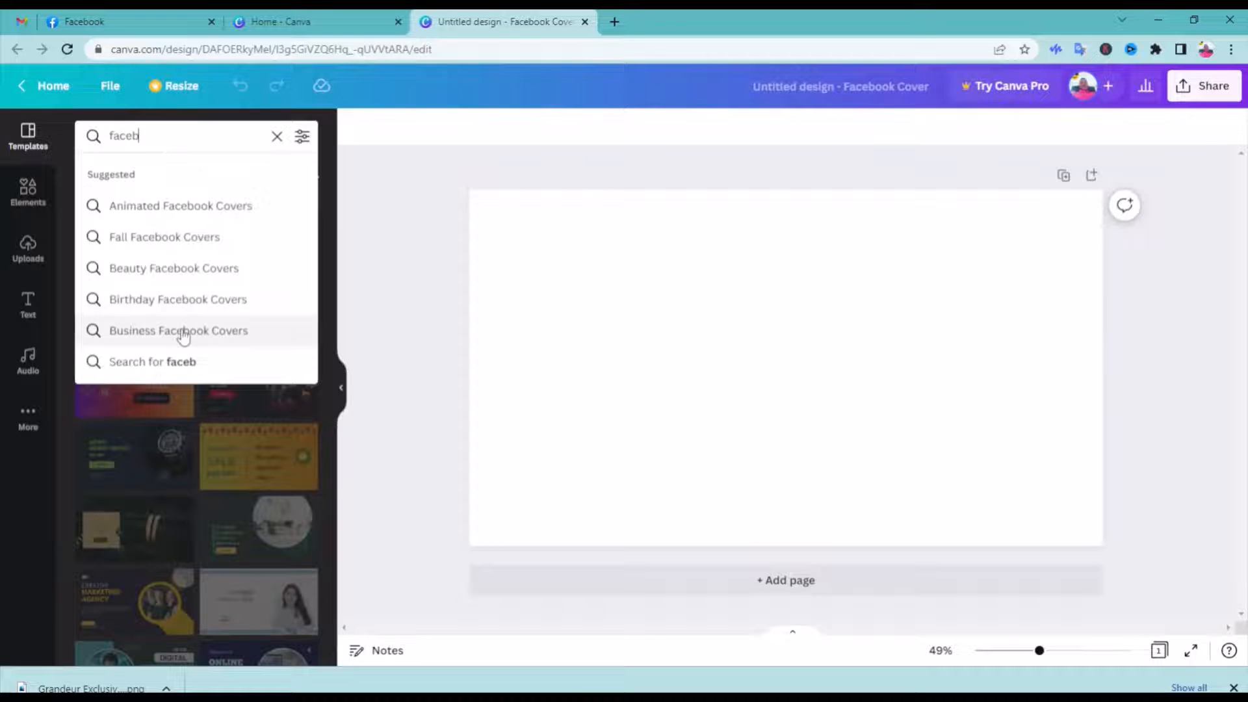
click(181, 330)
scroll(184, 336, down, 3)
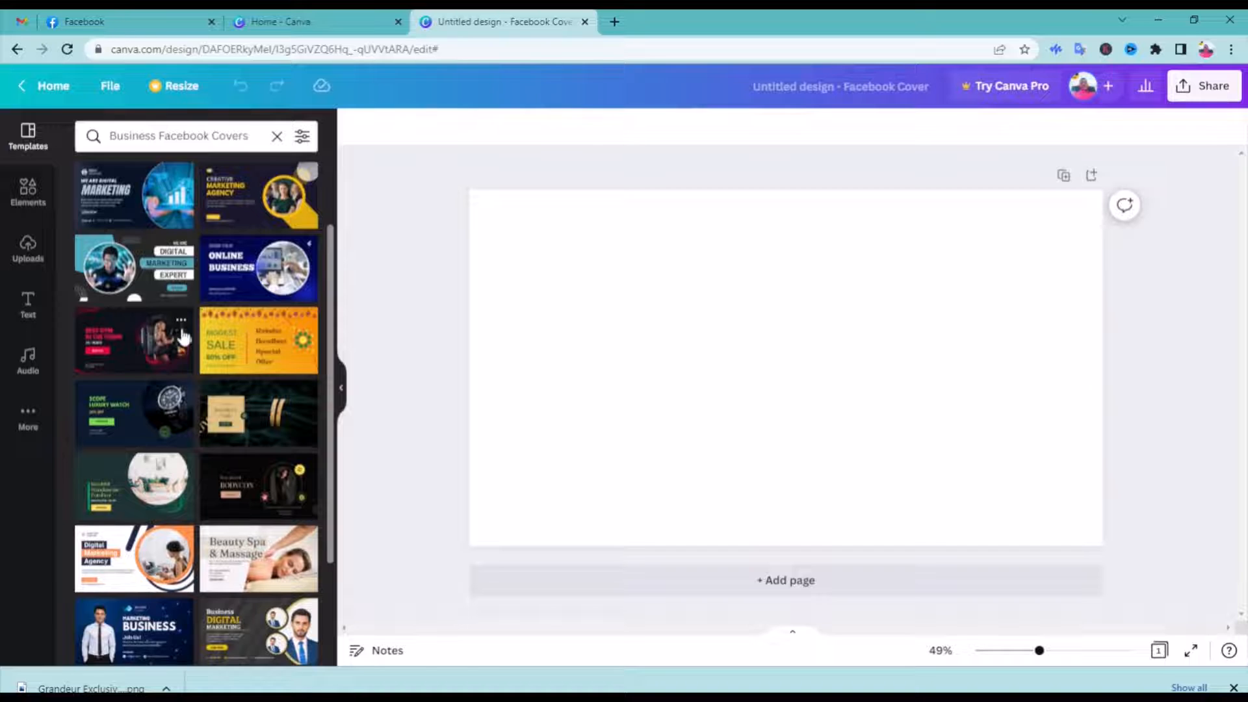
scroll(184, 336, down, 2)
scroll(184, 336, down, 4)
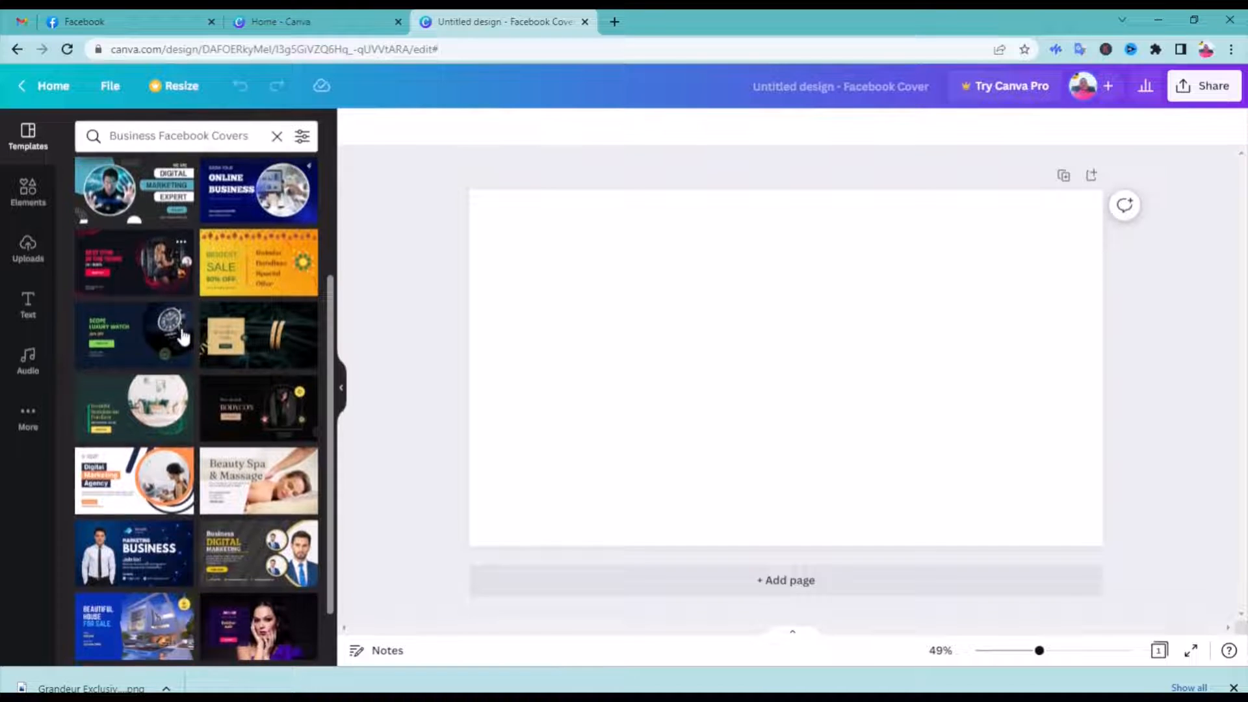
scroll(184, 336, down, 3)
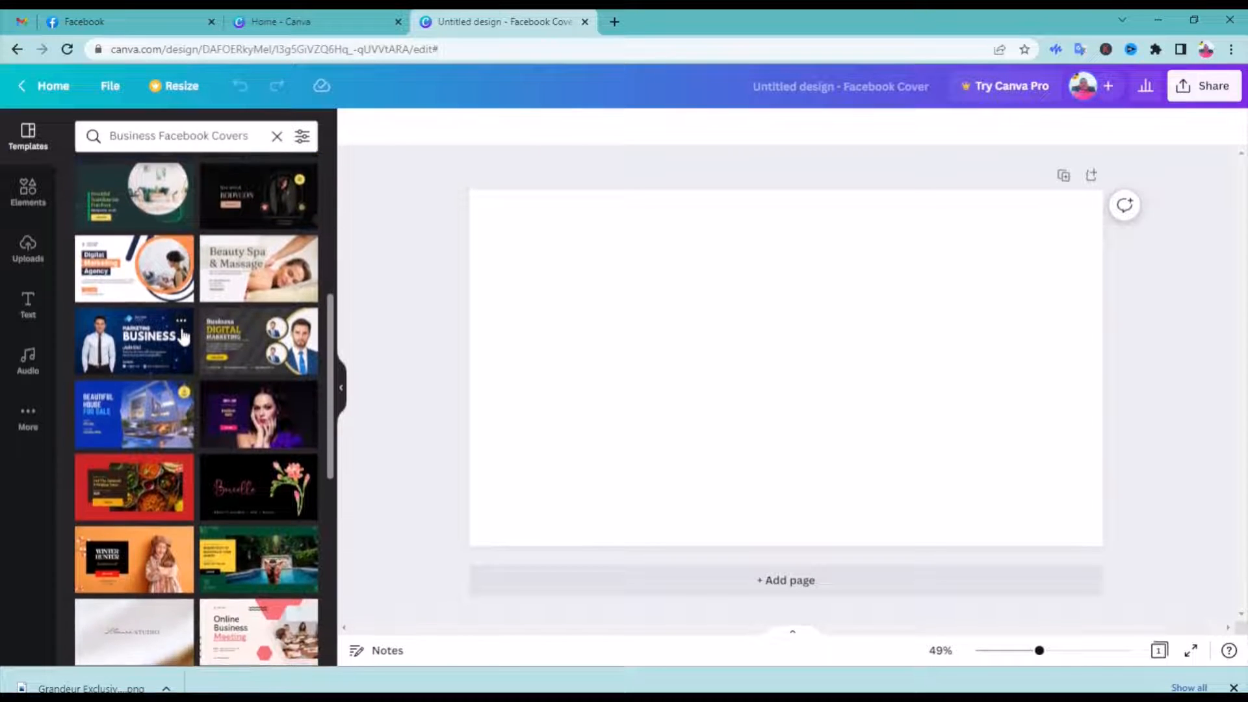
scroll(184, 336, down, 2)
scroll(184, 336, down, 4)
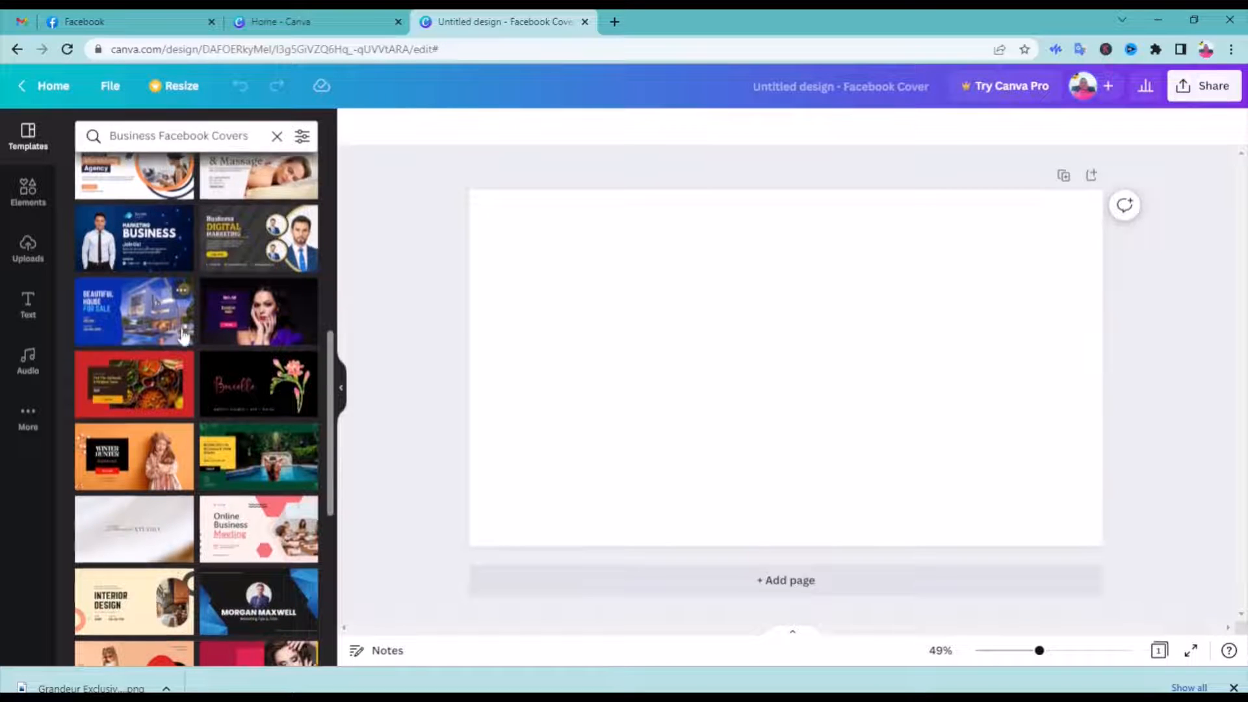
scroll(184, 336, down, 4)
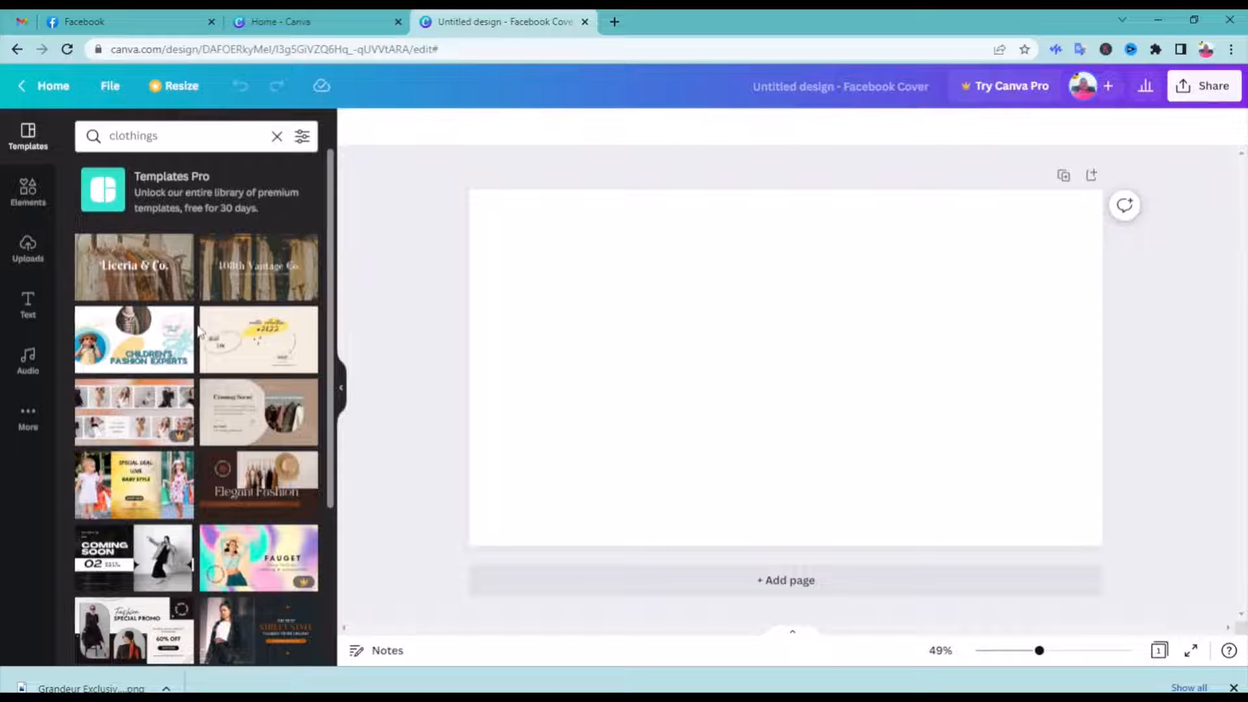
Apply the "Elegant Fashion" template from the "clothings" results to the blank Facebook cover
scroll(214, 319, down, 1)
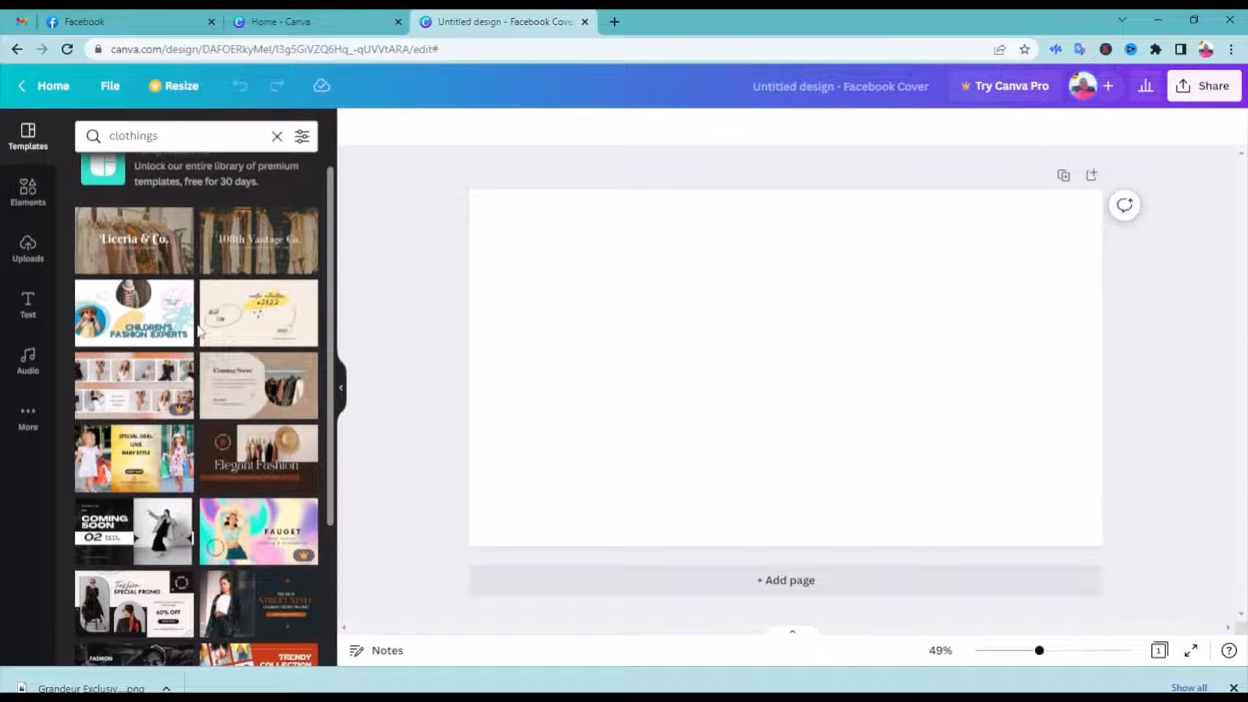
scroll(198, 331, down, 3)
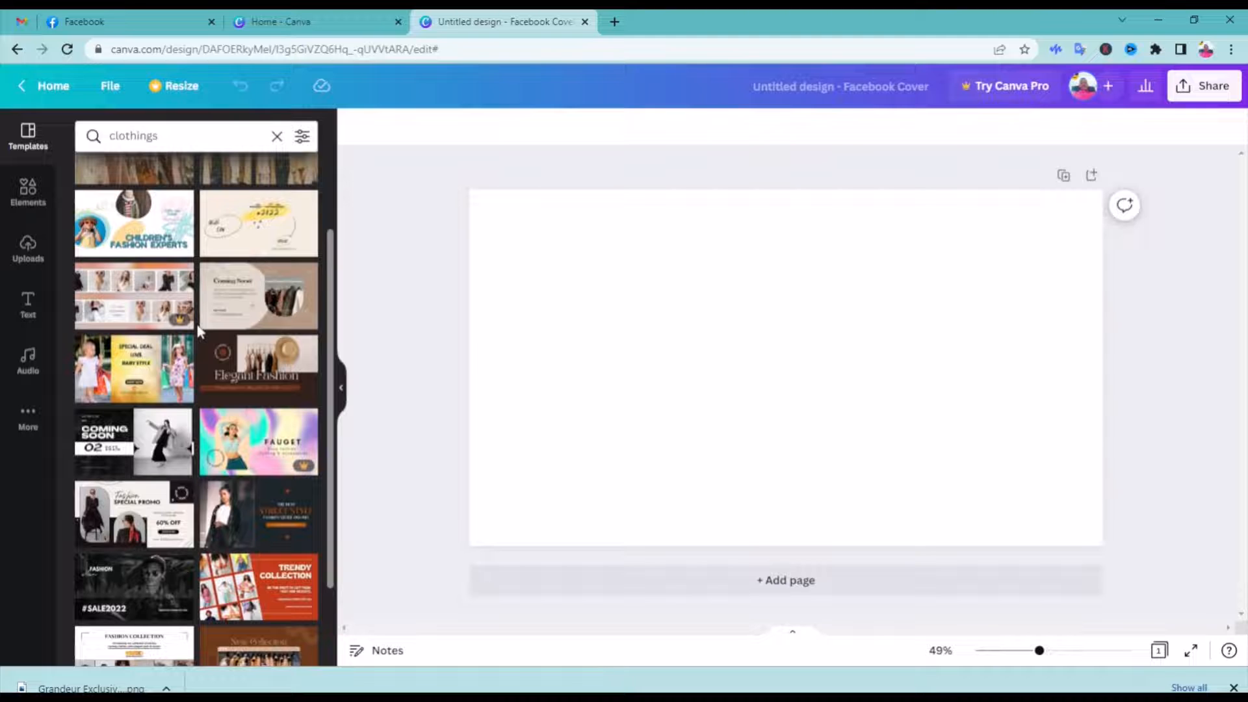
scroll(199, 331, down, 1)
drag(278, 356, 493, 239)
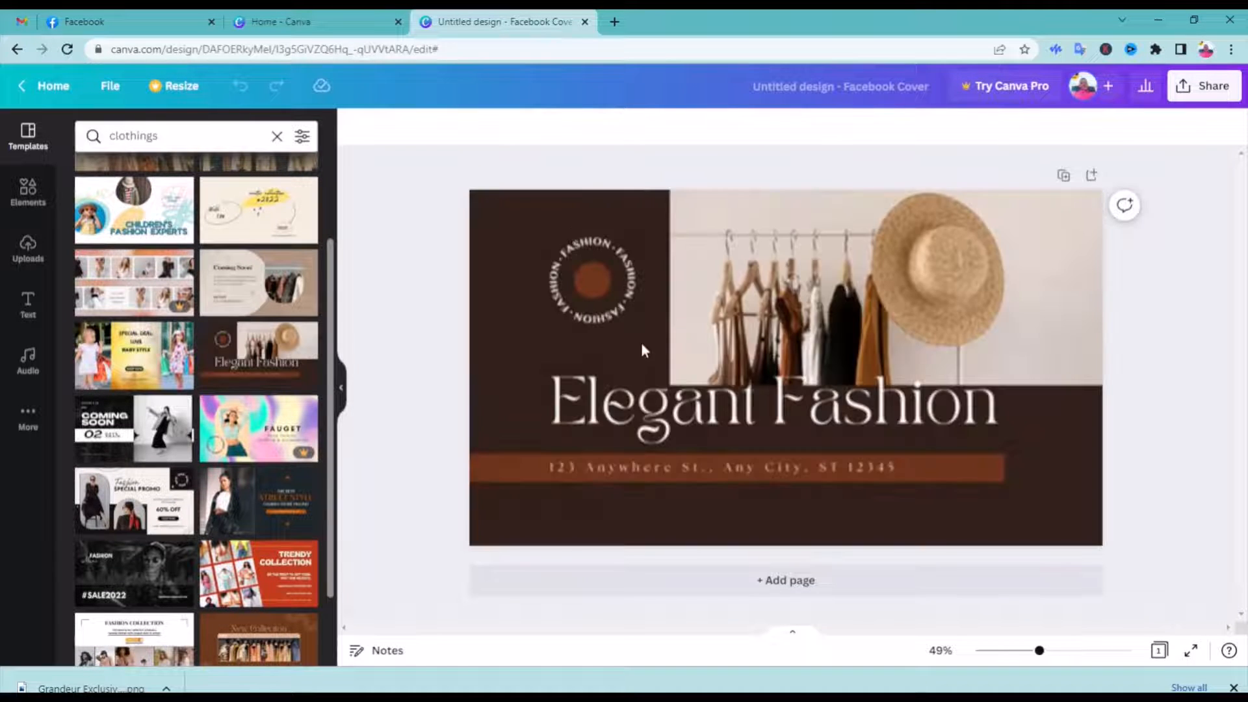
Try to reposition the clothes rack photo on the cover and undo the move
click(835, 326)
click(823, 309)
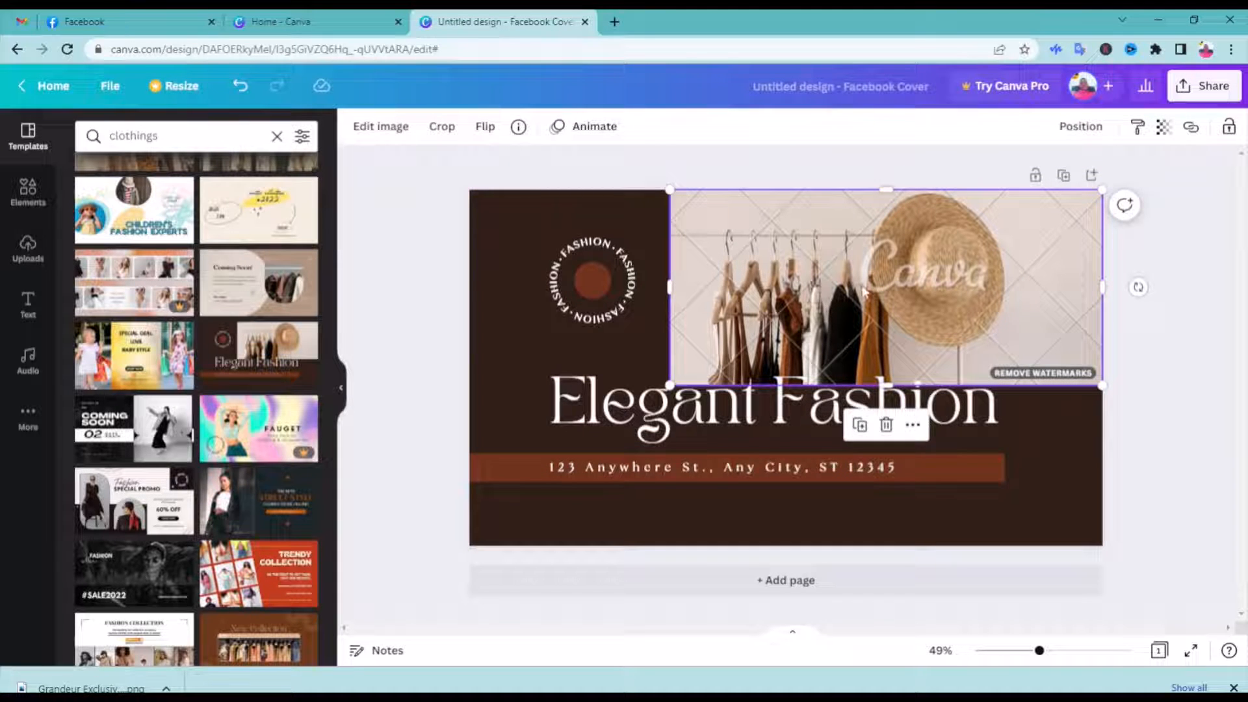
mouse_move(812, 310)
mouse_down()
mouse_move(813, 427)
mouse_move(810, 301)
mouse_up()
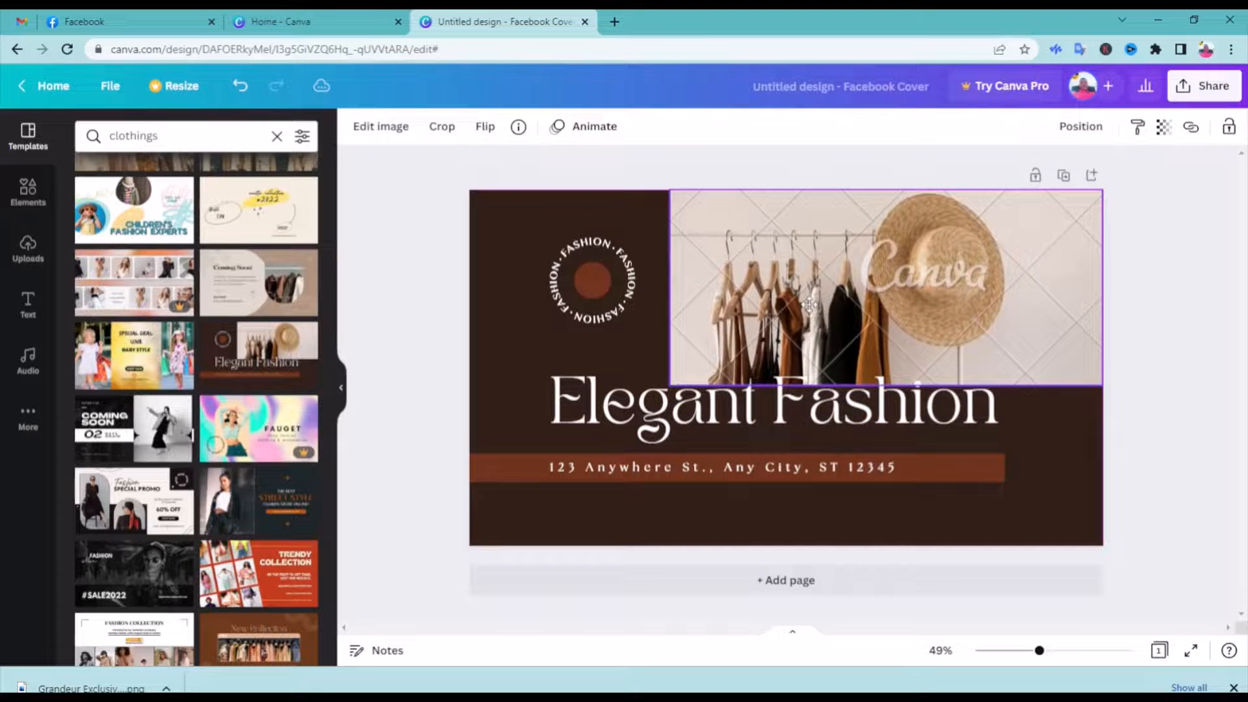
click(242, 86)
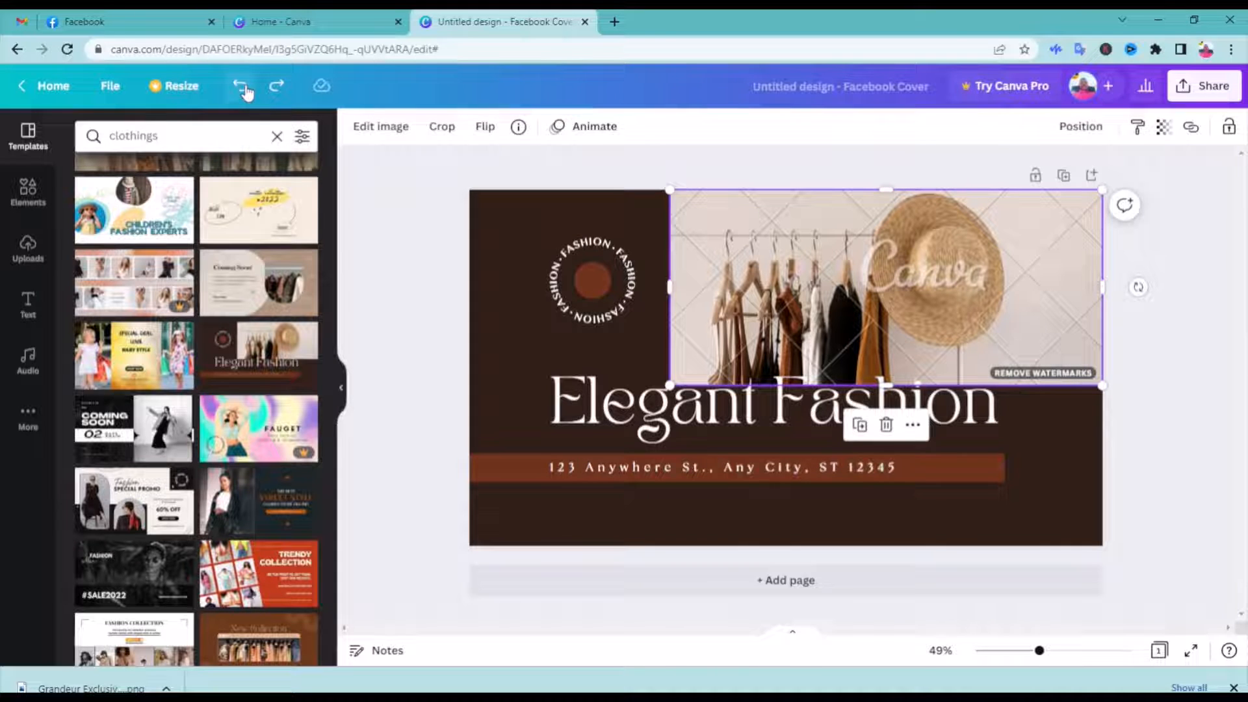
Open pexels.com in a new tab and search its photos for "clothing store"
click(242, 86)
key(ctrl+t)
click(427, 50)
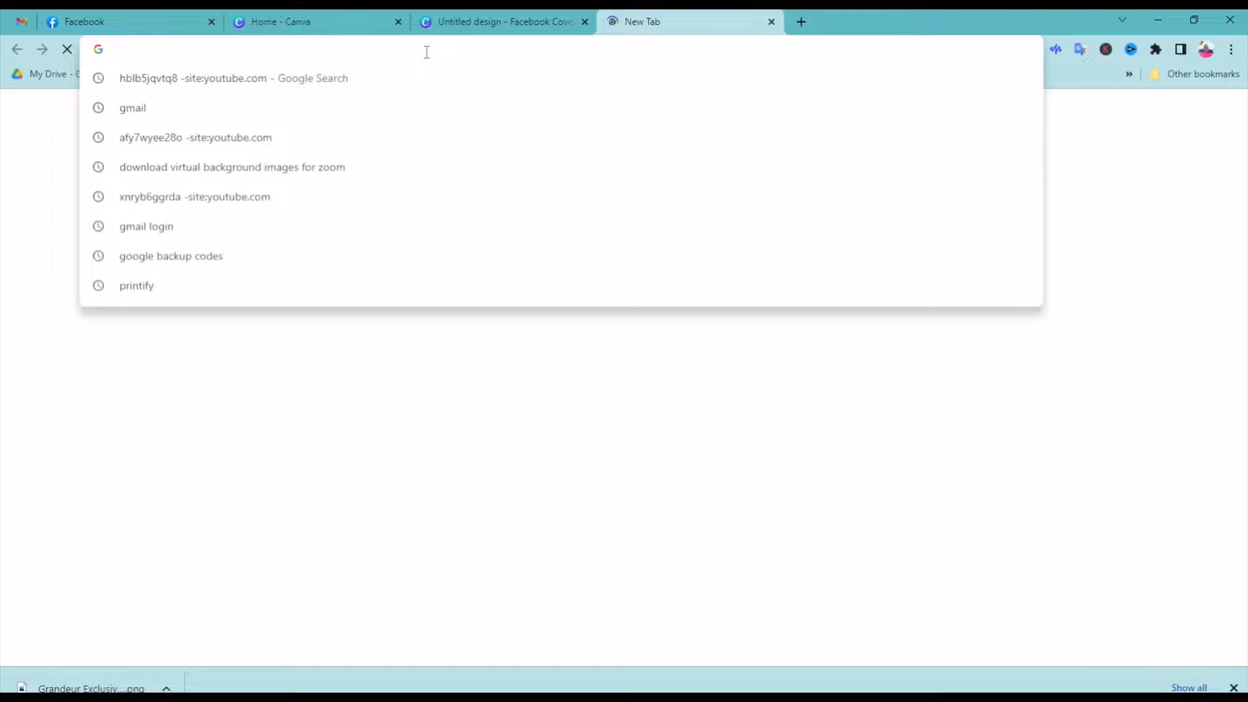
text(pexels.com)
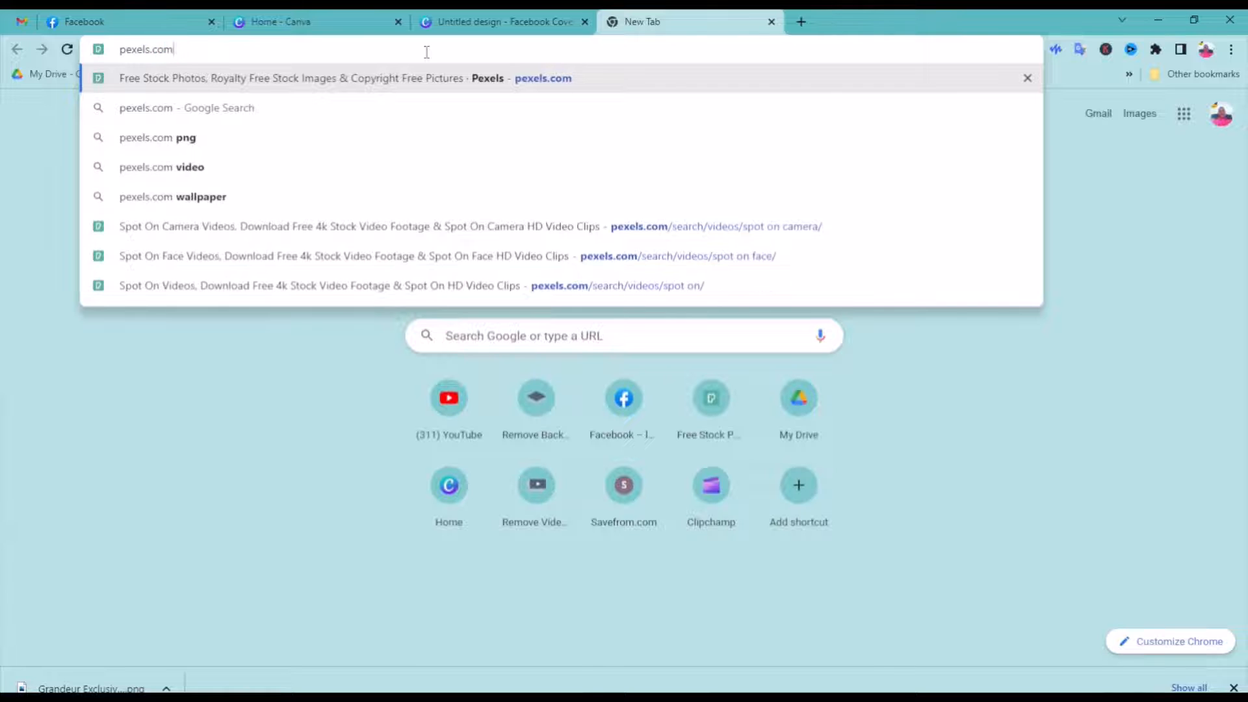
key(Return)
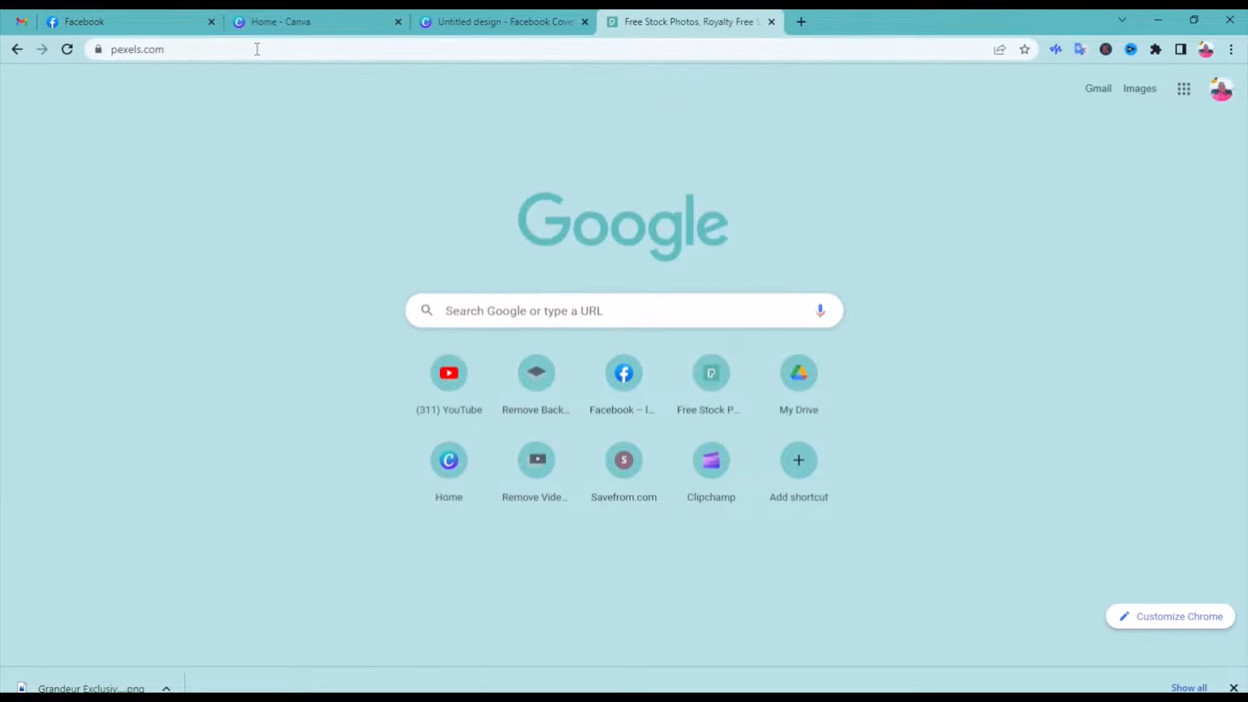
click(446, 306)
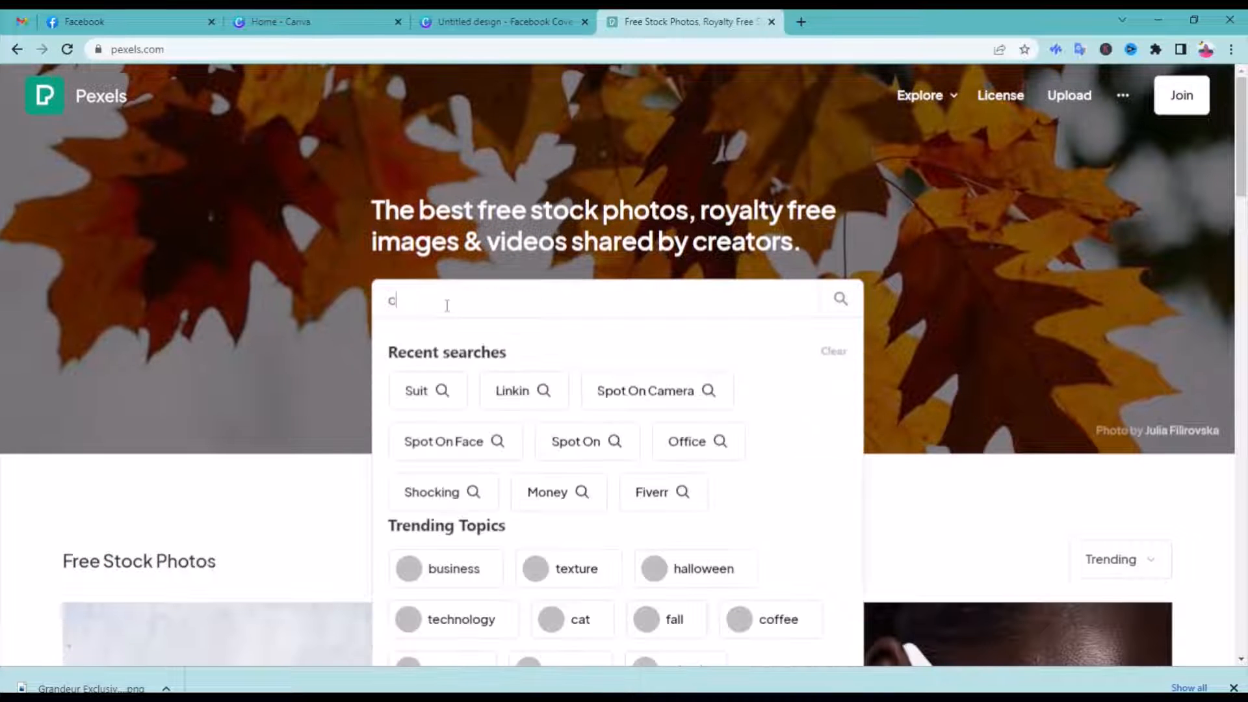
text(clothing)
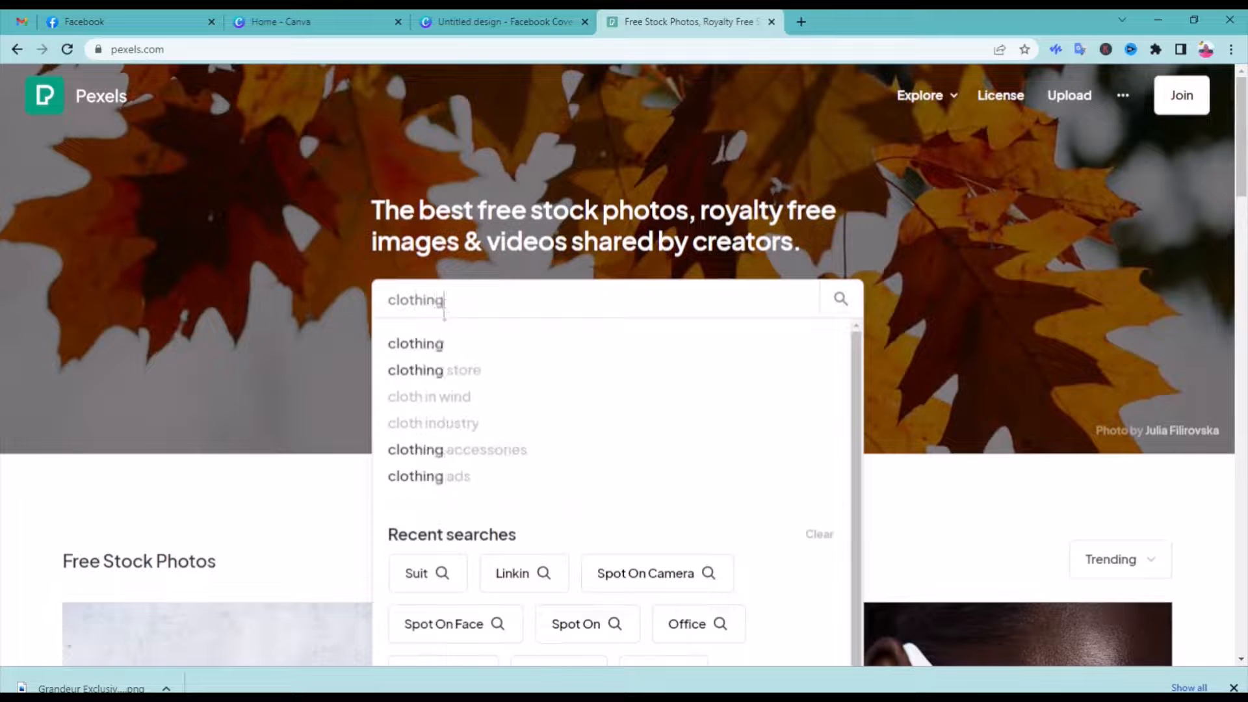
click(431, 374)
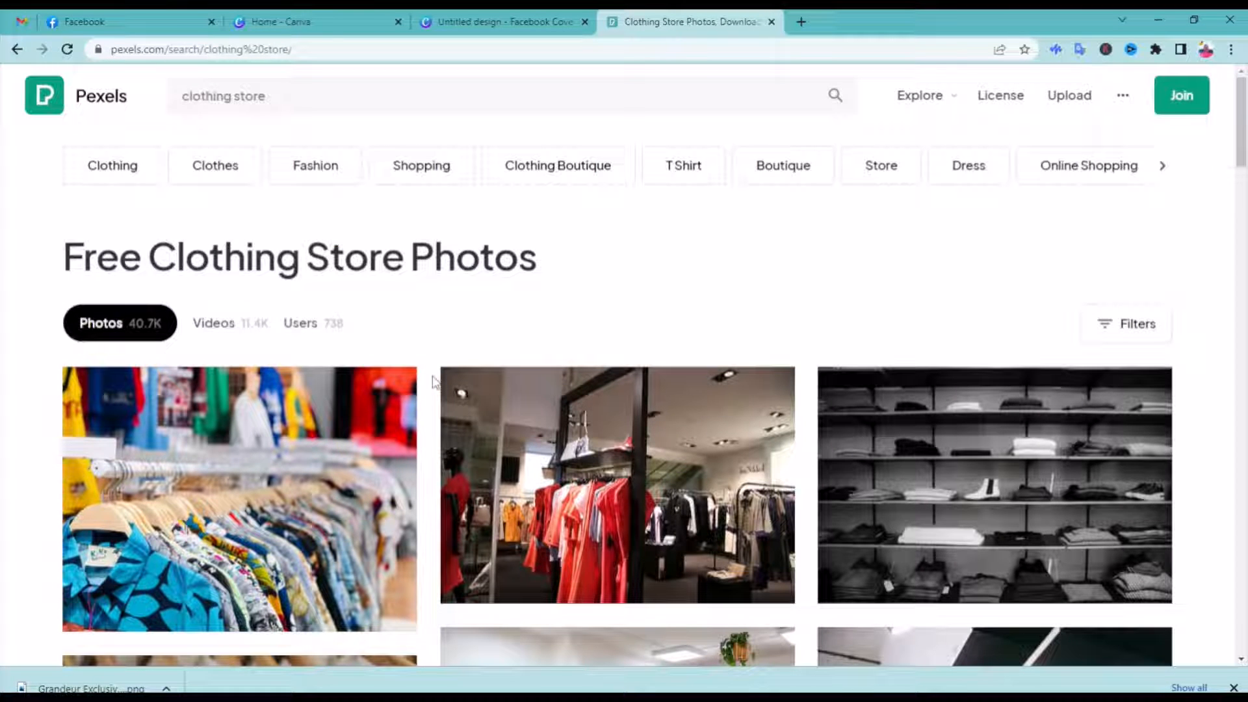
Download the black-and-white clothing shelves photo and the fitting-room photo with the clothes rack and potted plants from the results
scroll(434, 382, down, 5)
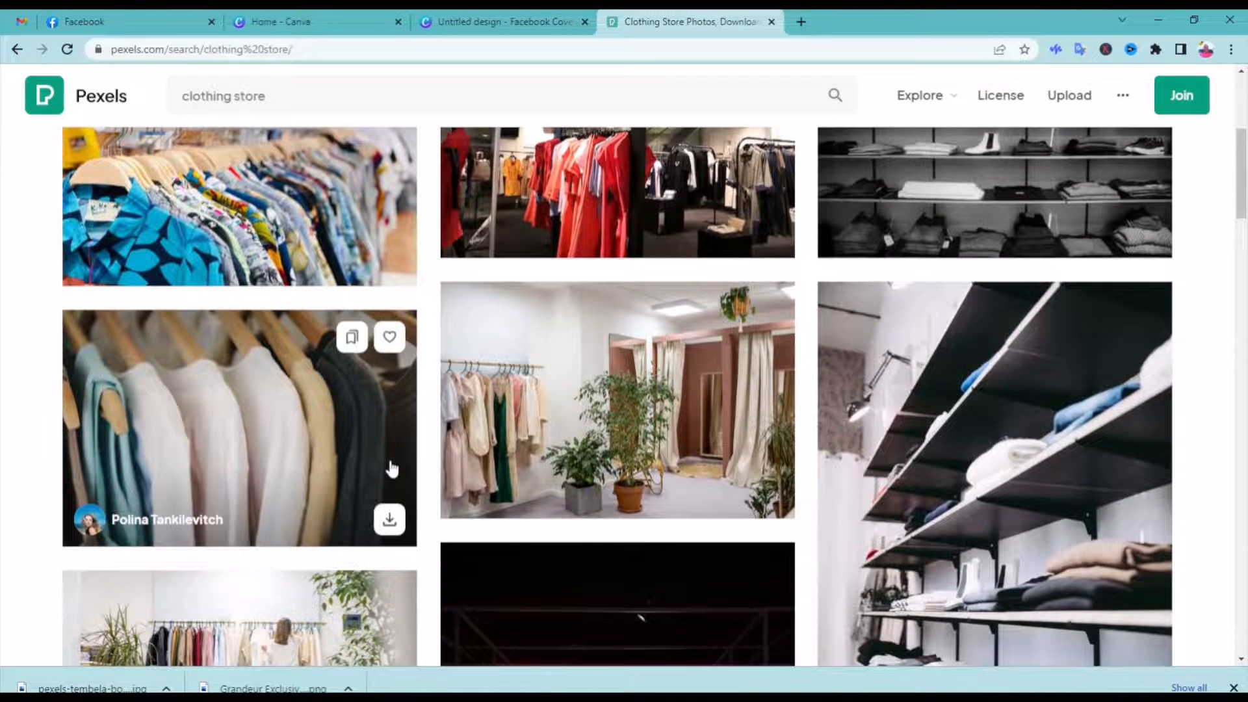
scroll(392, 468, down, 3)
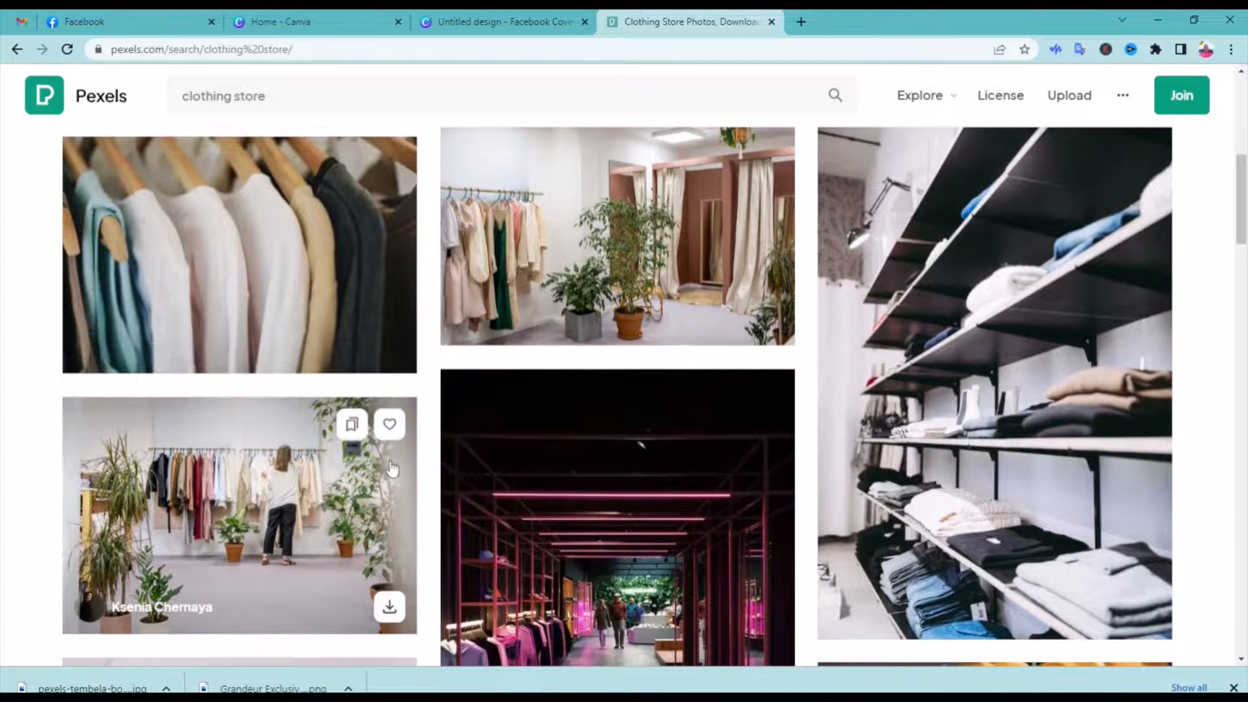
scroll(392, 468, up, 2)
scroll(605, 426, down, 1)
scroll(604, 427, up, 2)
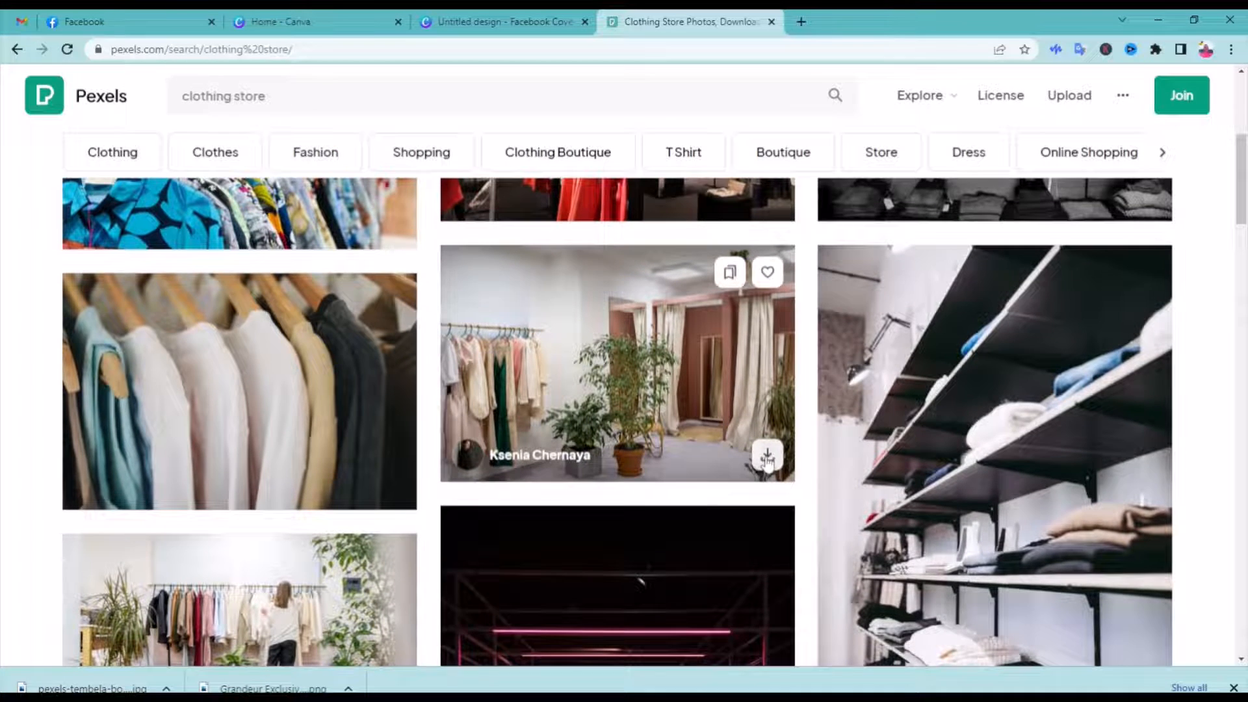
click(767, 460)
Switch back to the Canva cover design and title it "Grandeur Eeclusive FB cover"
click(472, 21)
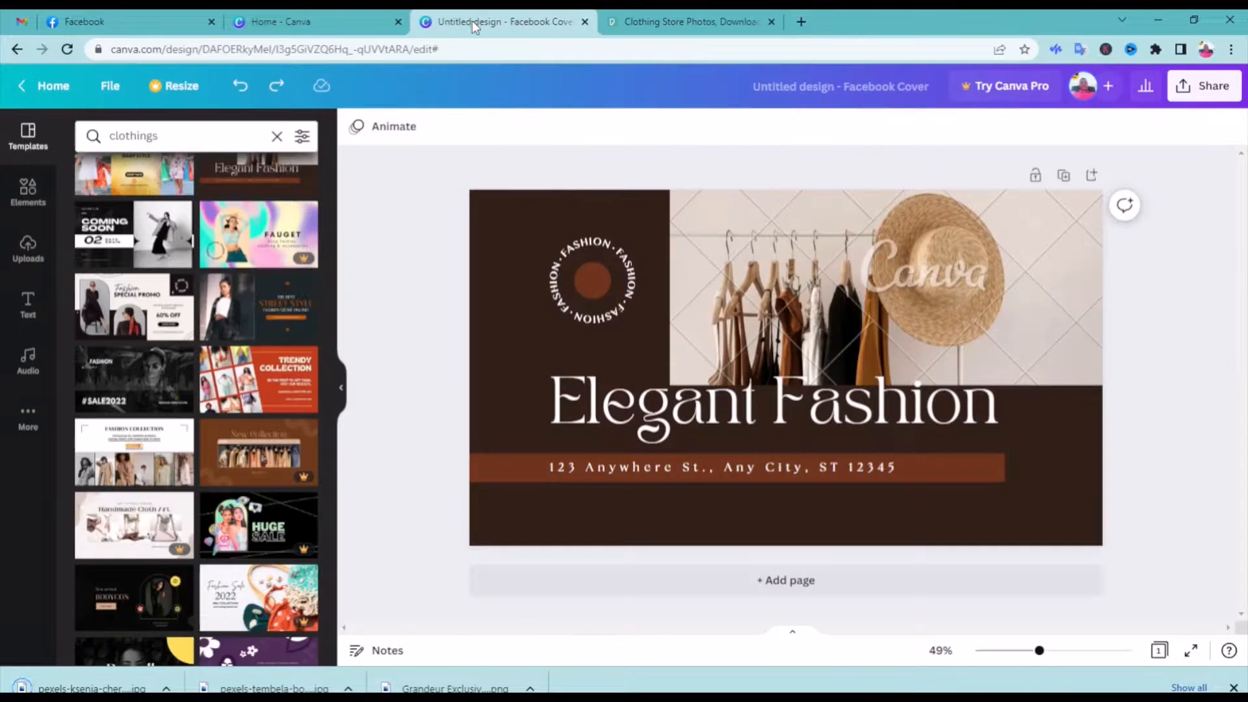
click(838, 92)
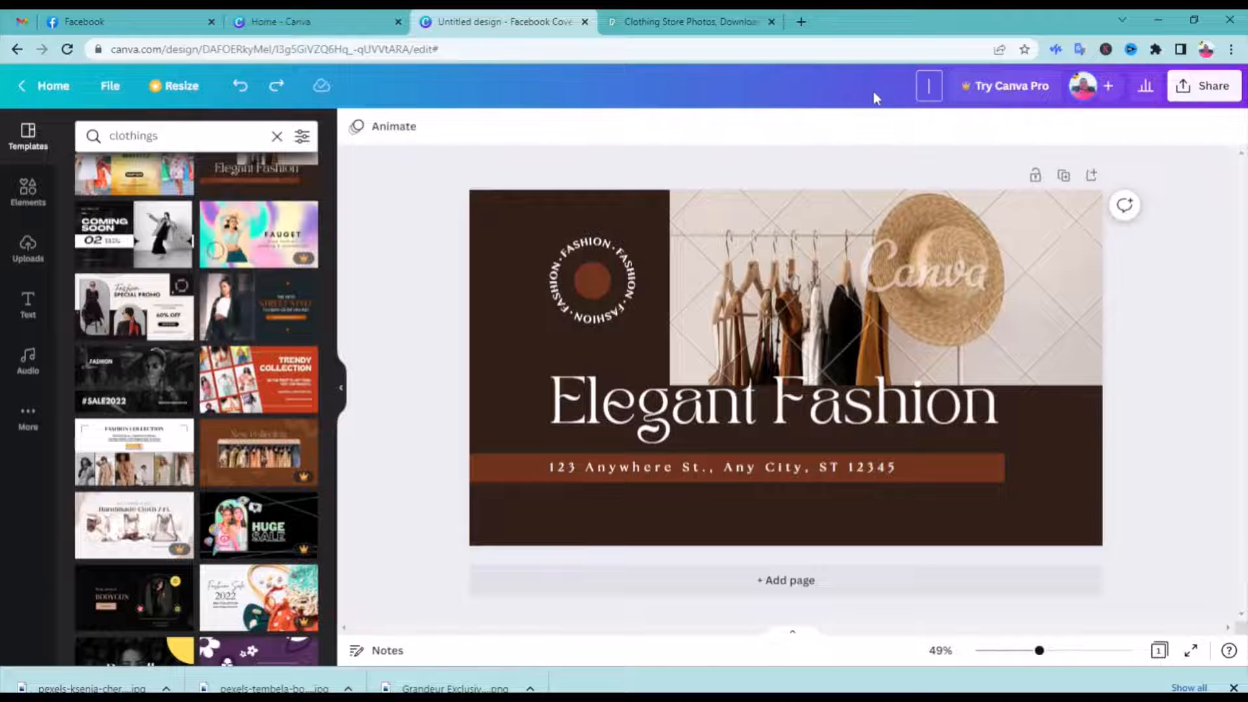
text(Grandeur)
key(Return)
text(Exclu)
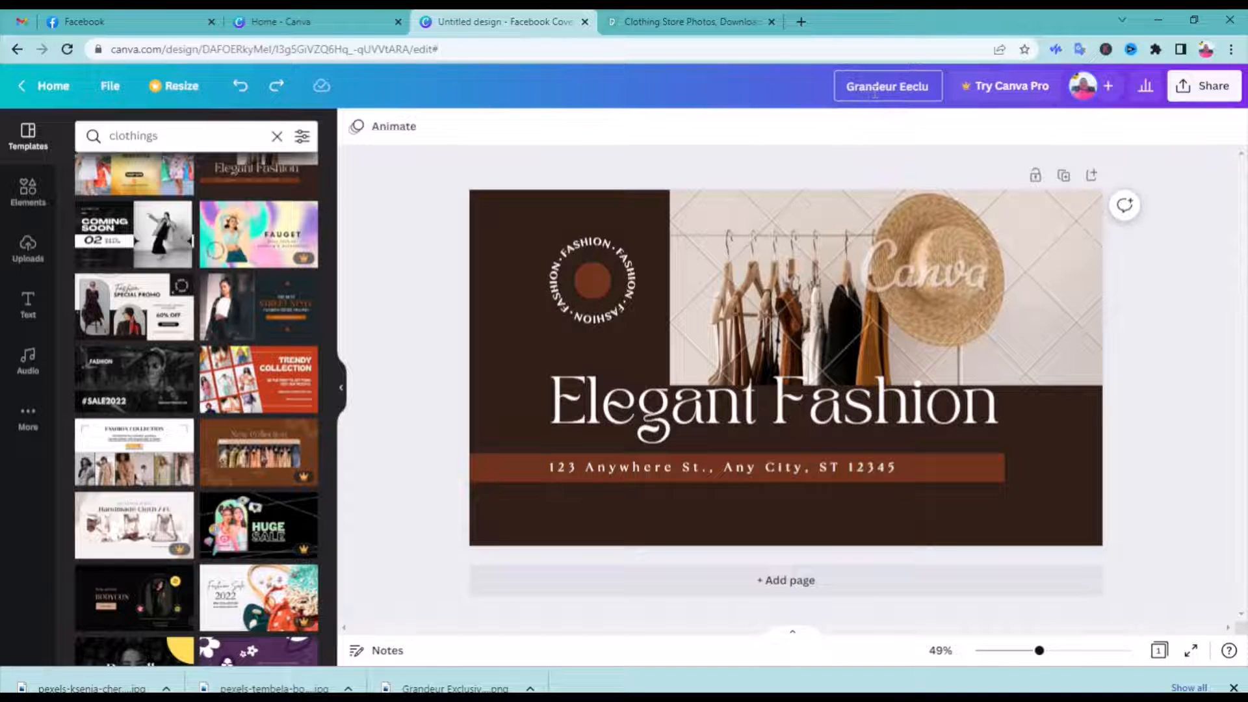
text(sive FB cover)
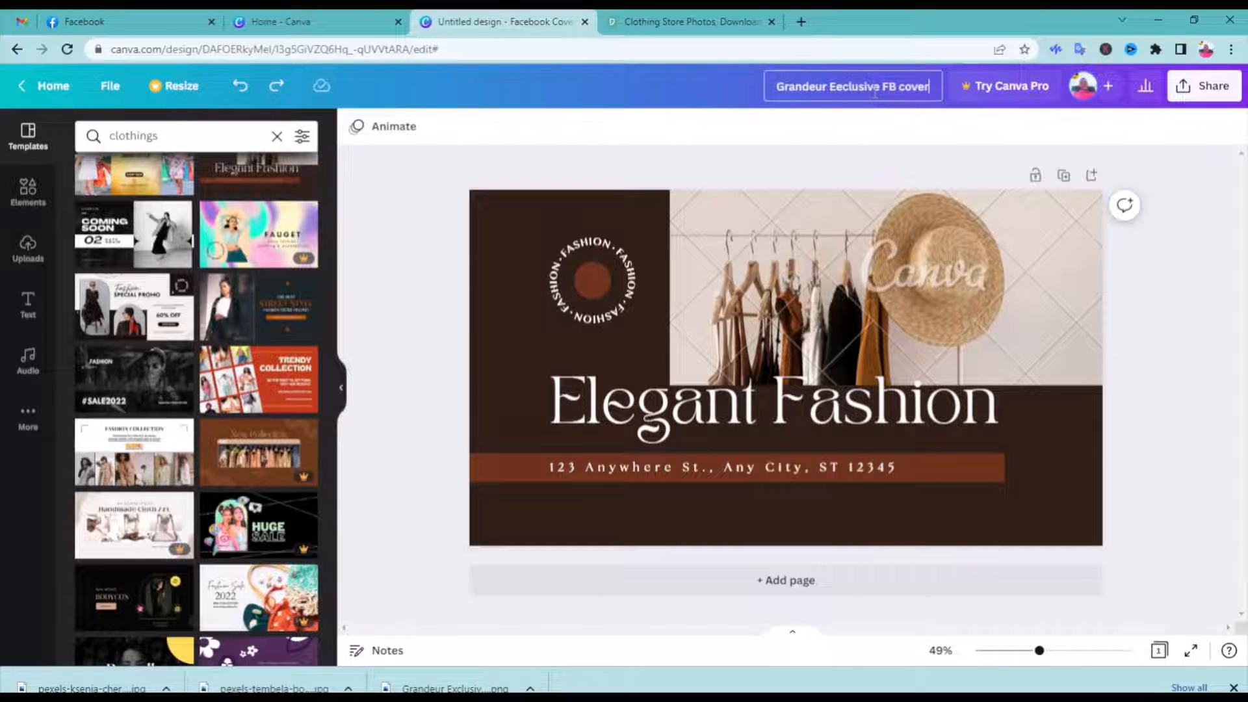
Dismiss the donation pop-up on Pexels and return to the Canva cover design
click(650, 24)
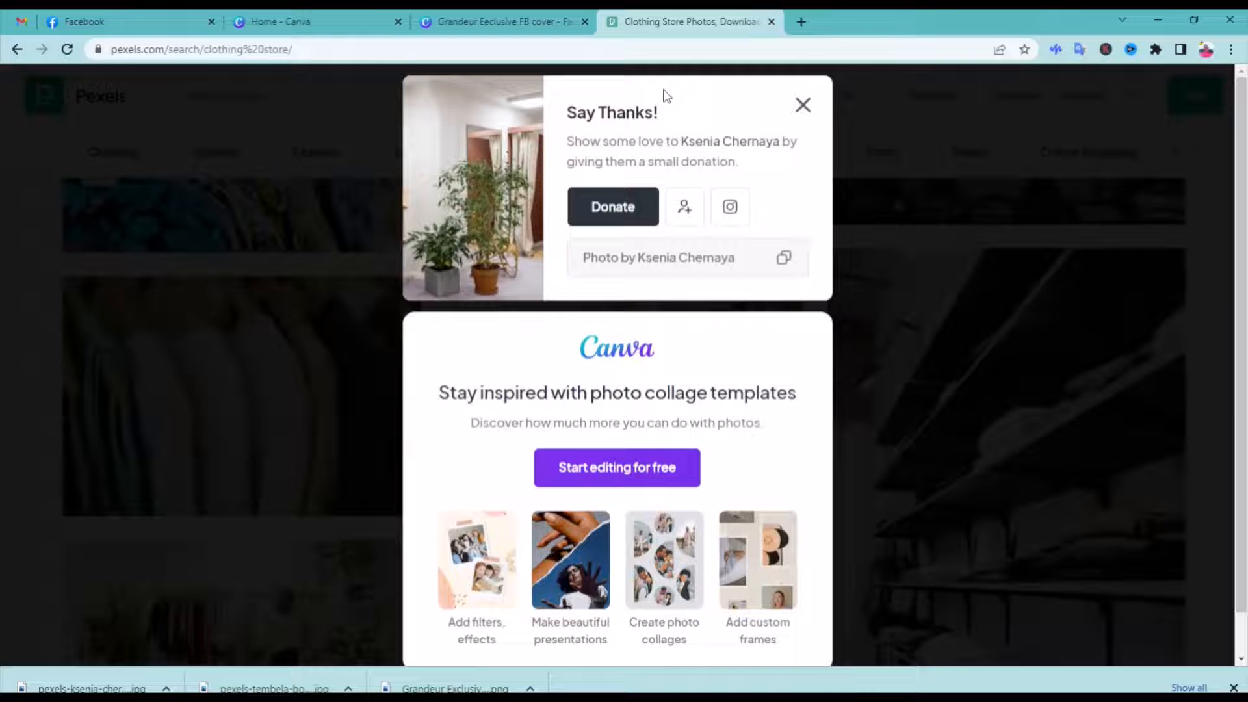
click(804, 104)
click(505, 22)
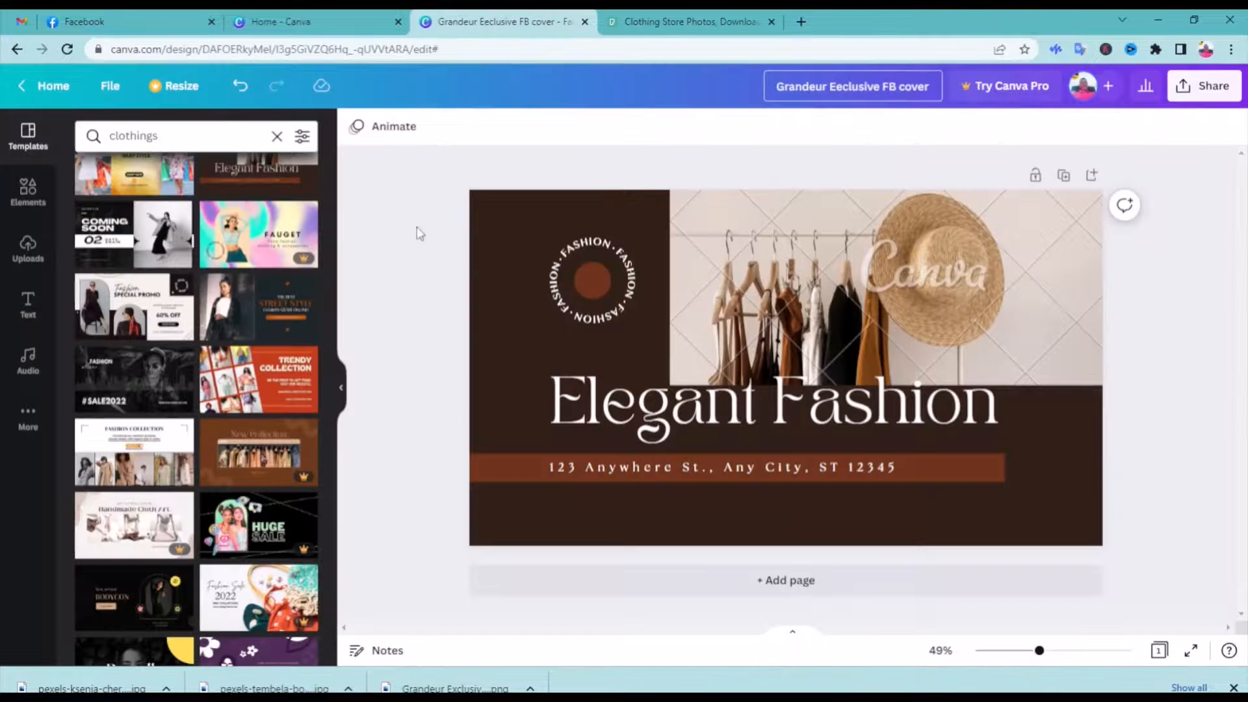
Upload the two downloaded Pexels photos and replace the cover's watermarked clothes rack picture with the fitting-room photo
click(28, 250)
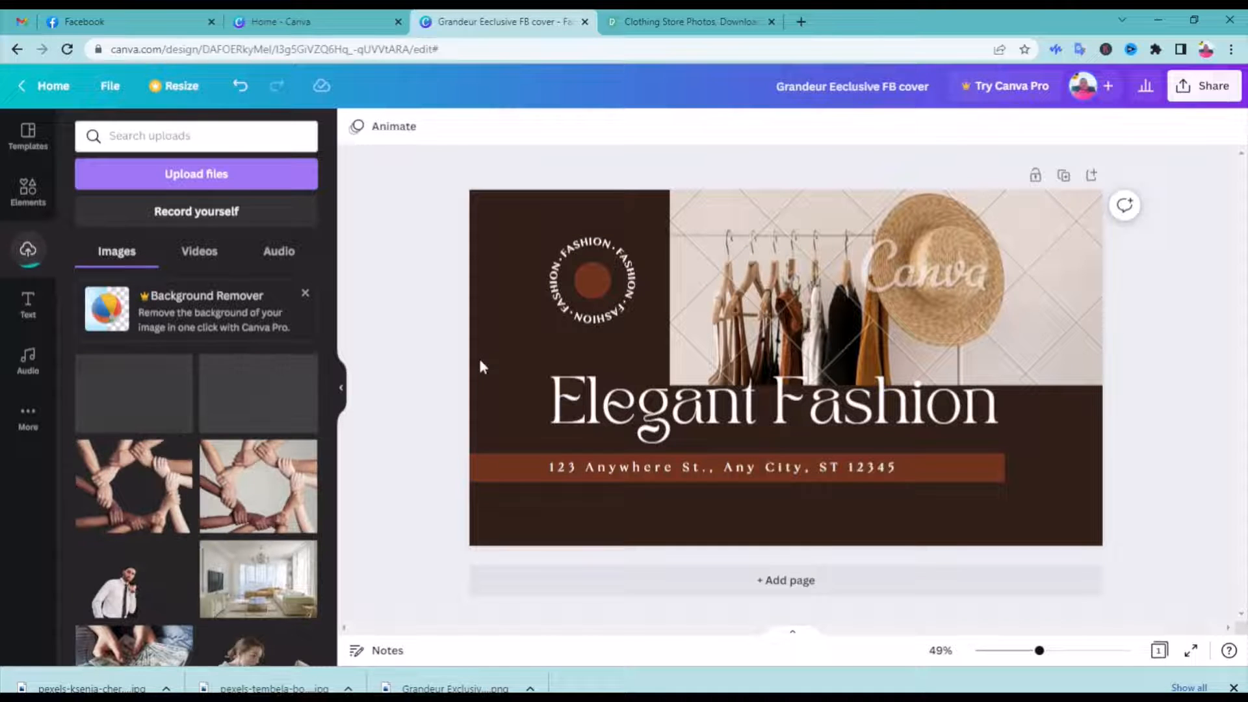
drag(154, 409, 743, 226)
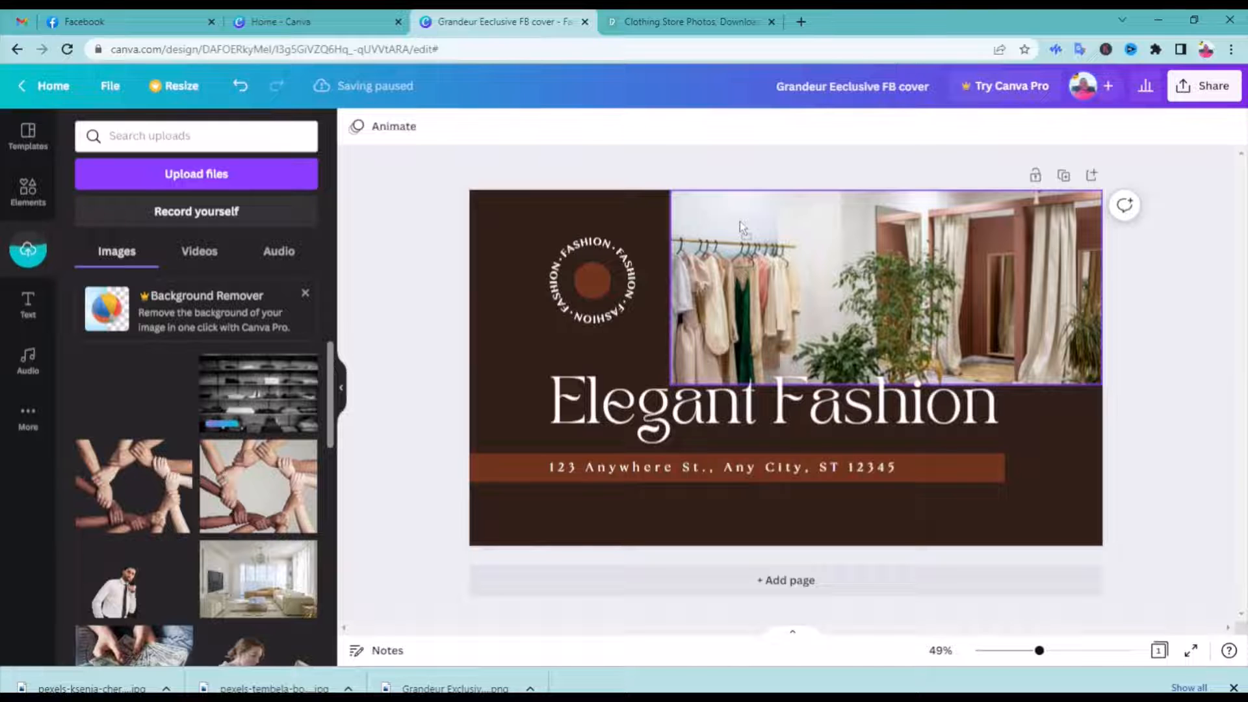
drag(740, 222, 742, 229)
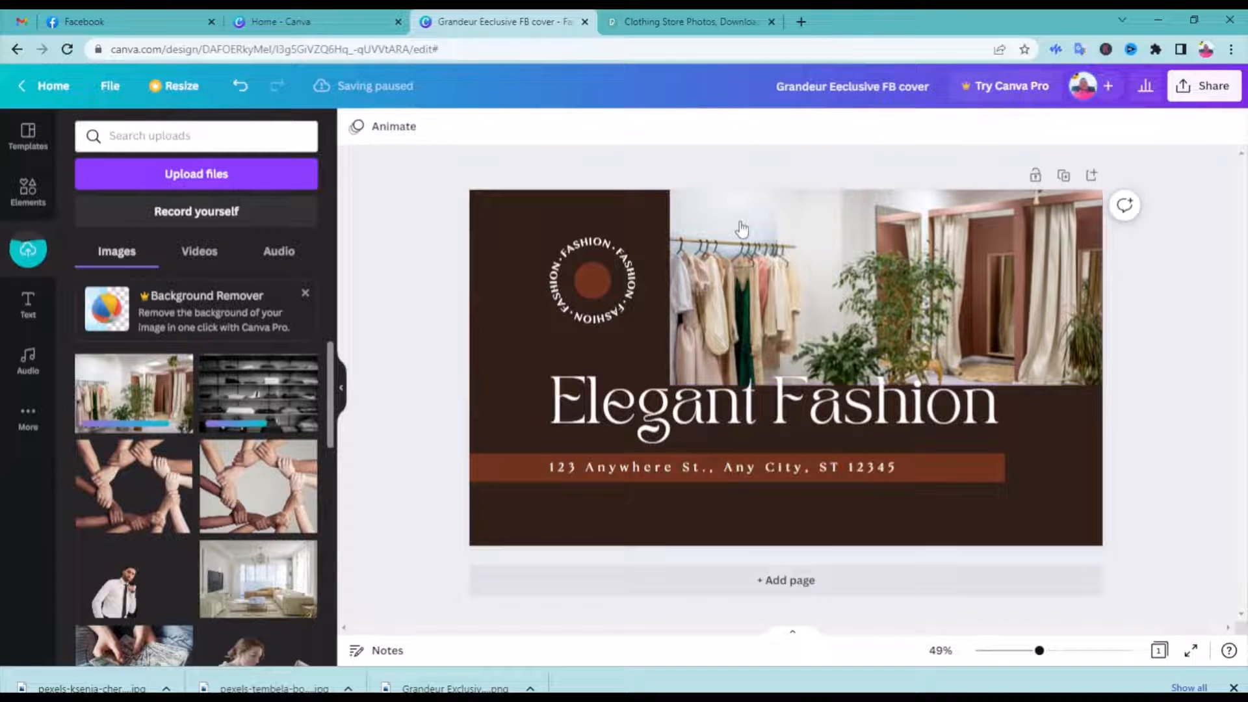
Try shifting the fitting-room photo, undo the move, and try the black-and-white shelves photo in its place, widened slightly
click(1052, 296)
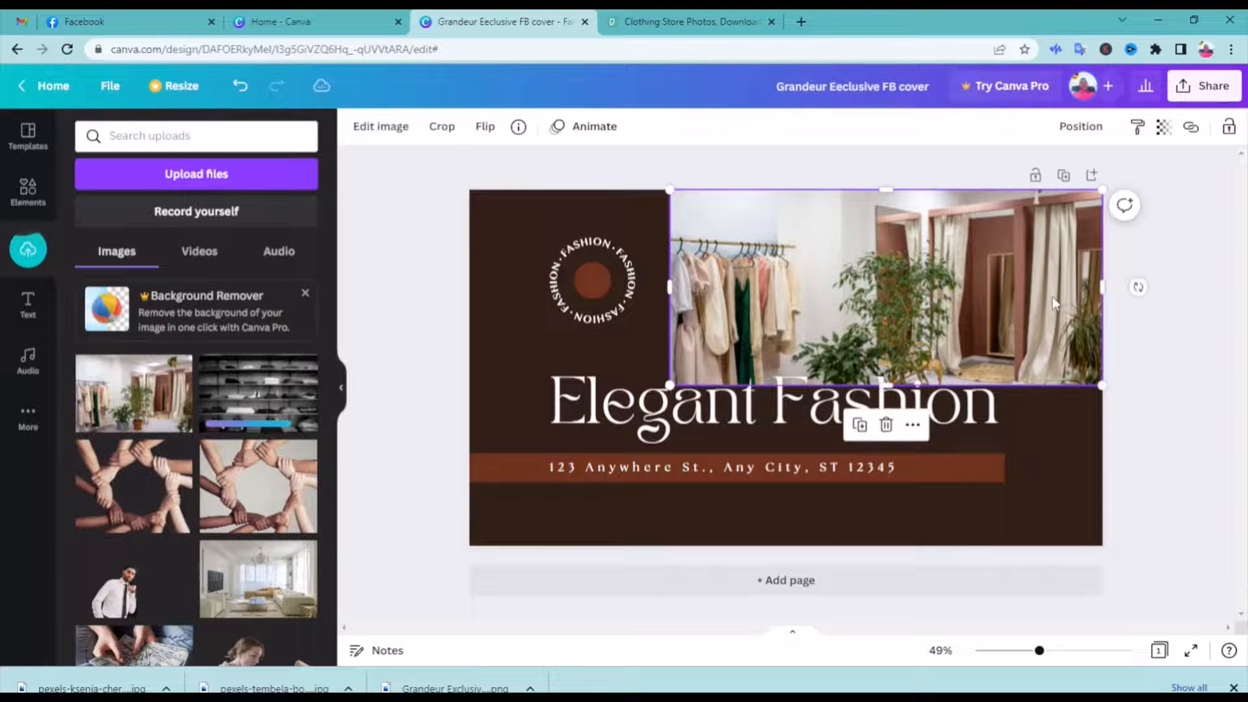
mouse_move(1103, 287)
mouse_down()
mouse_move(956, 284)
mouse_move(1103, 286)
mouse_up()
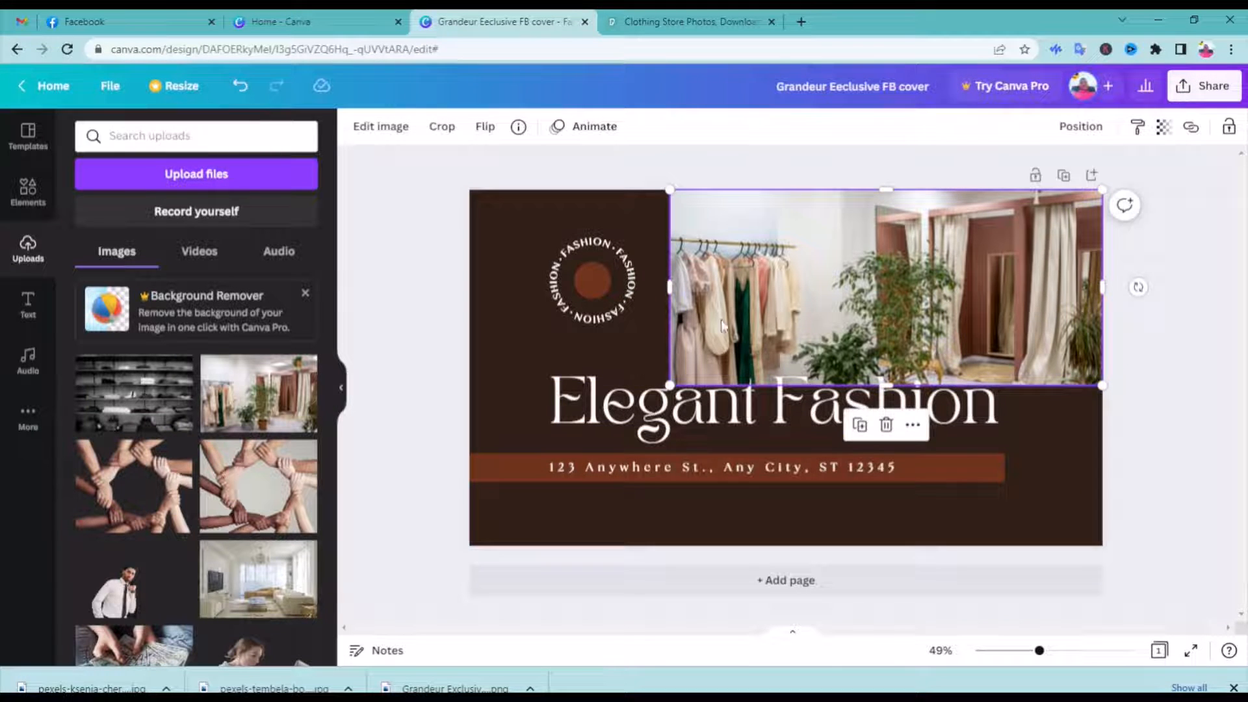
mouse_move(743, 310)
mouse_down()
mouse_move(779, 315)
mouse_move(751, 311)
mouse_up()
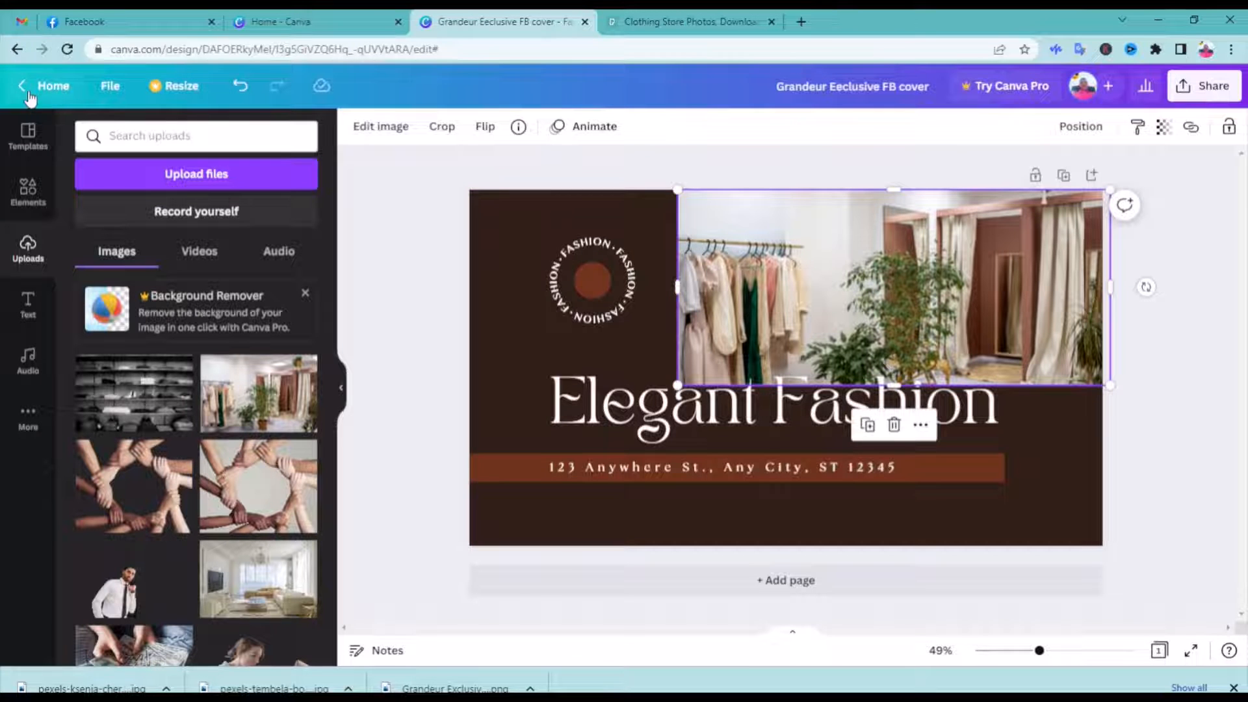
click(240, 86)
drag(91, 367, 734, 260)
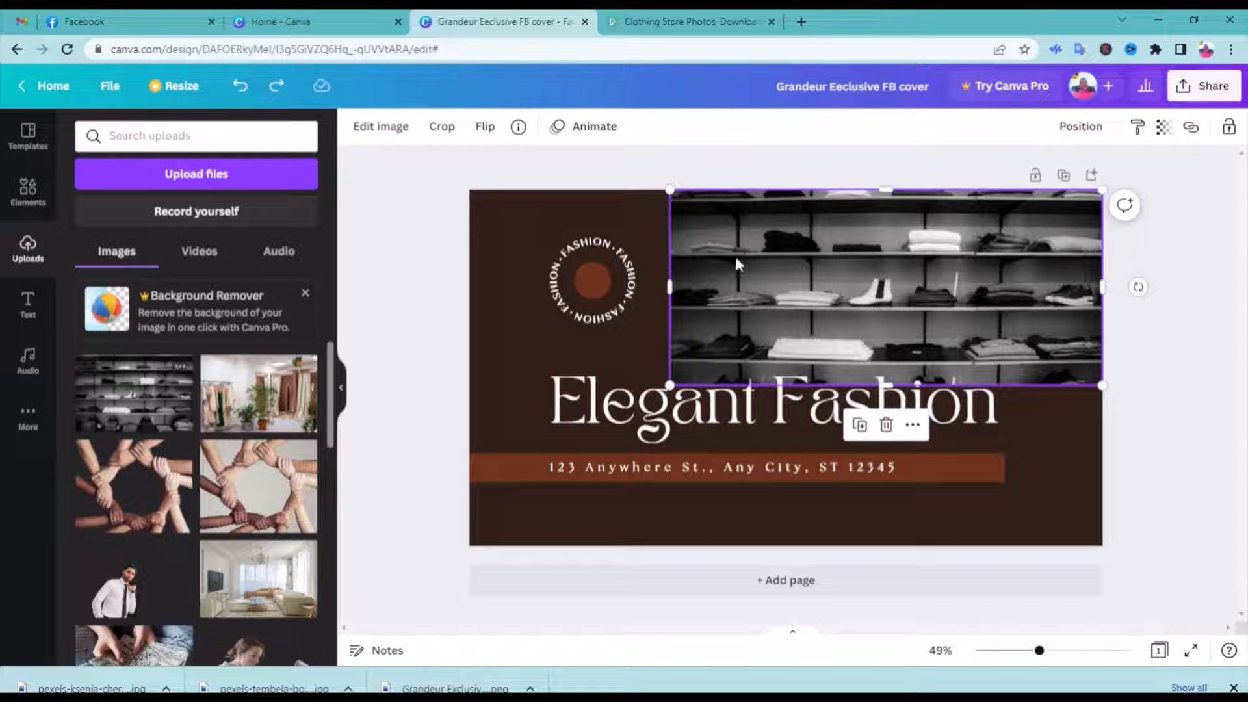
mouse_move(671, 289)
mouse_down()
mouse_move(715, 288)
mouse_move(665, 289)
mouse_up()
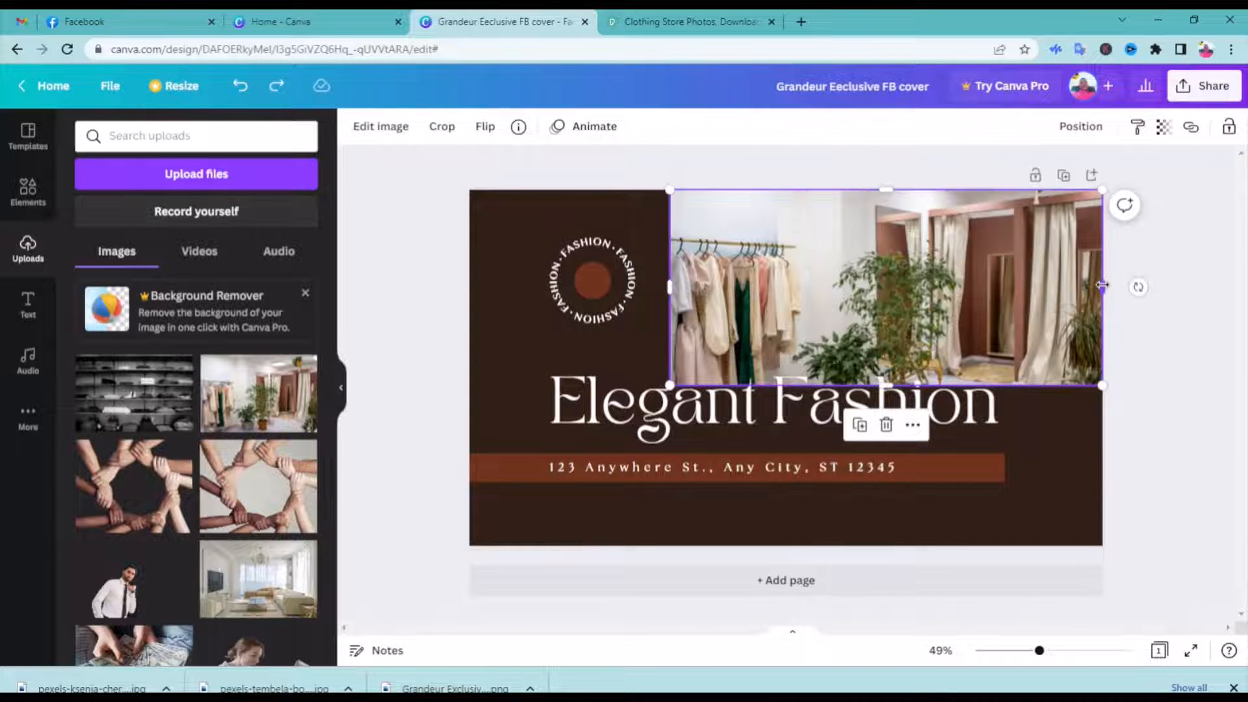
Narrow the fitting-room photo to about half its width and fill the freed space beside it with the black-and-white shelves photo
drag(1102, 286, 898, 286)
drag(91, 367, 946, 239)
drag(1021, 354, 1024, 380)
click(524, 358)
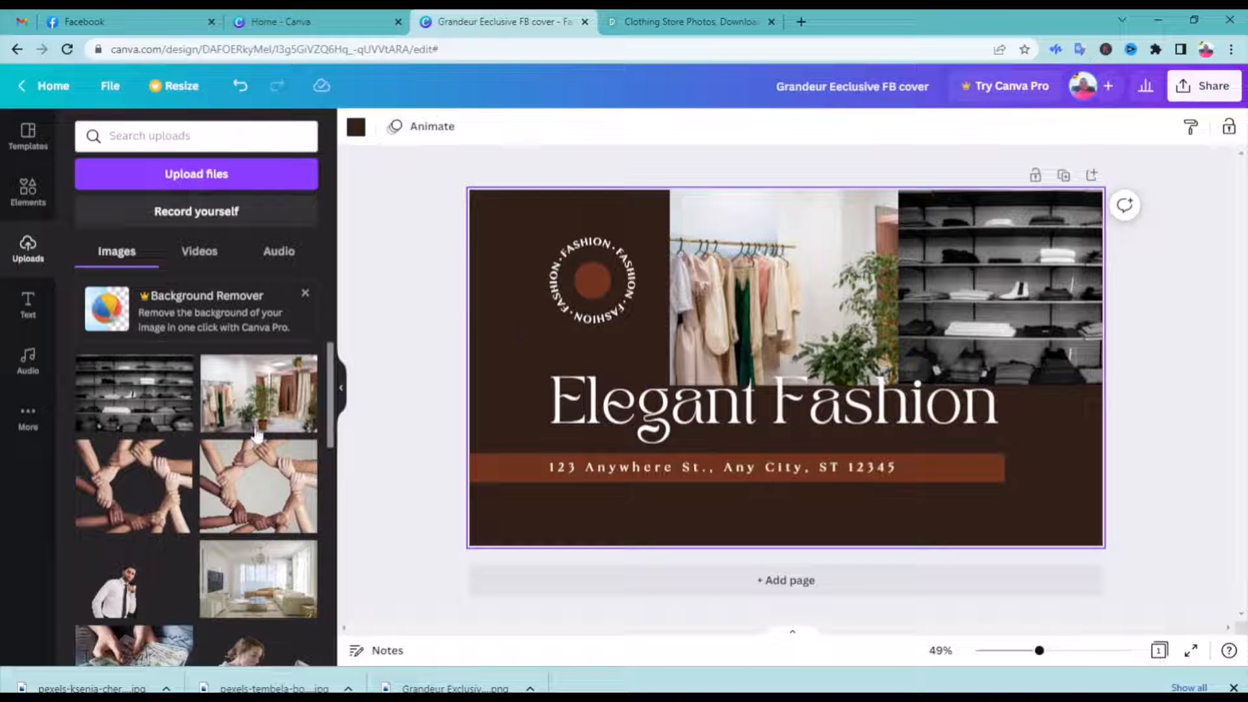
Upload the Grandeur Exclusive logo and place it over the round FASHION badge, shrunk to the badge's size
click(190, 176)
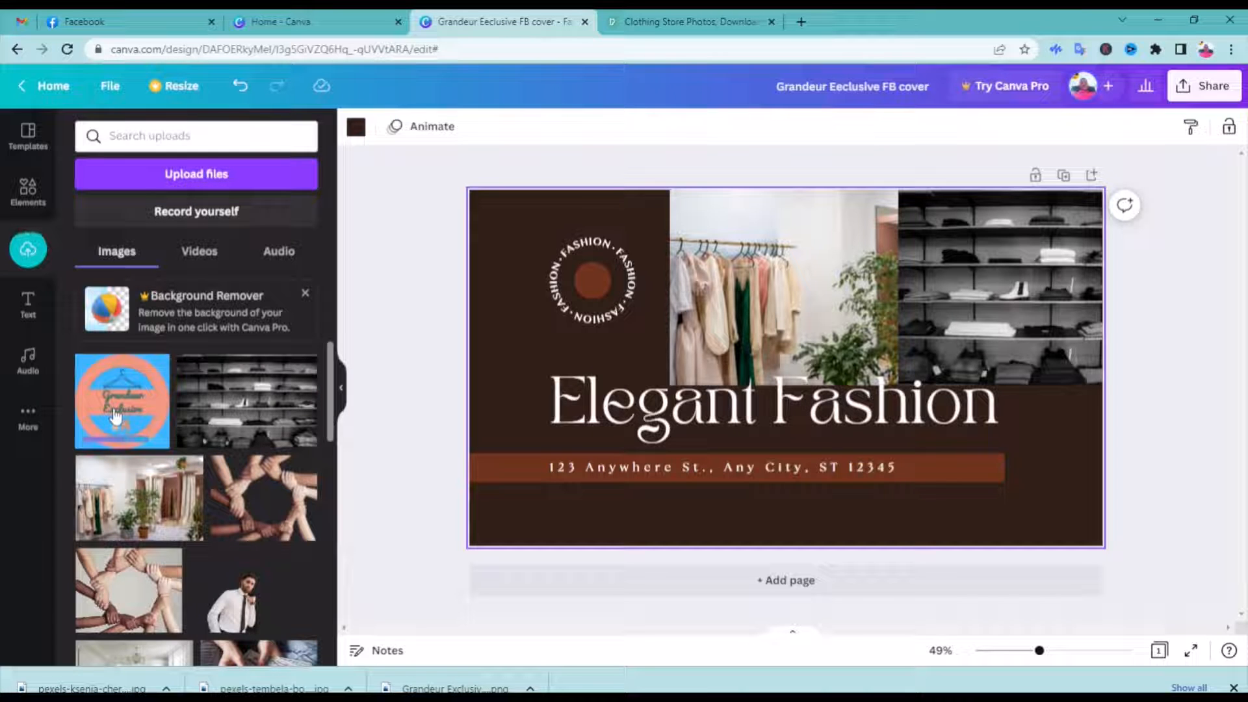
drag(116, 416, 529, 252)
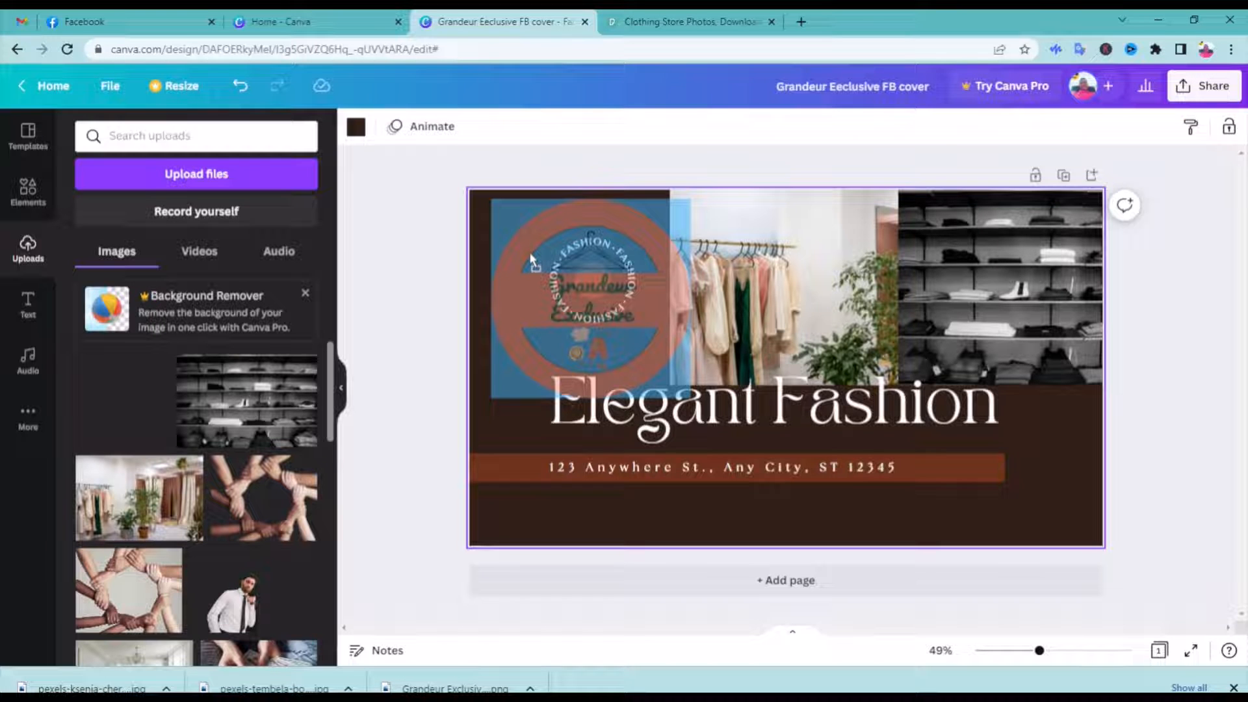
drag(529, 253, 529, 253)
drag(689, 410, 547, 239)
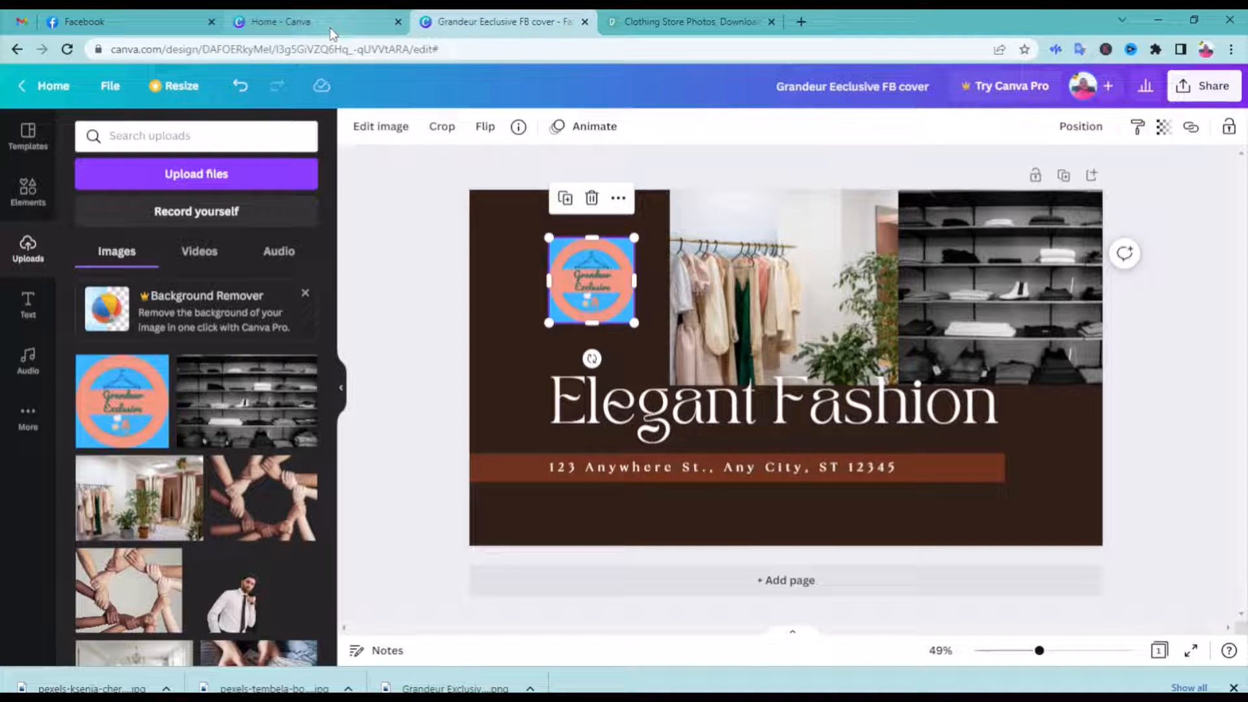
click(388, 240)
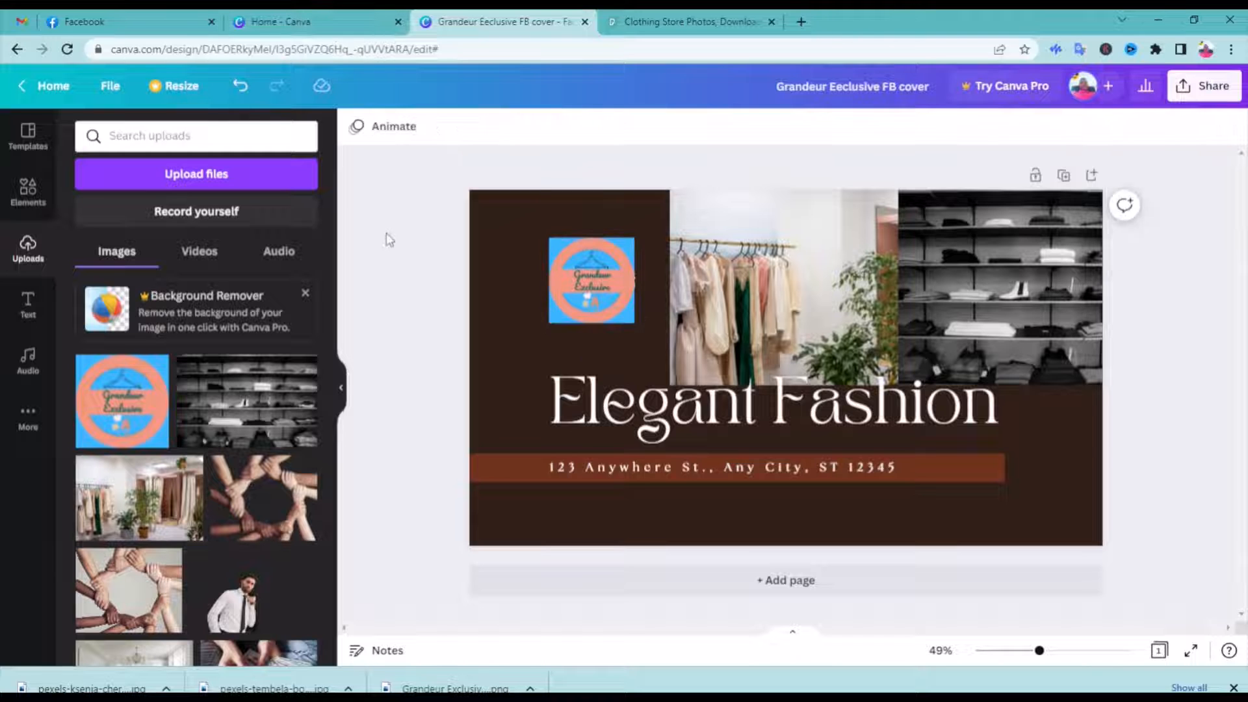
Check the image editing options for the logo on the cover and open remove.bg in a new tab
click(564, 270)
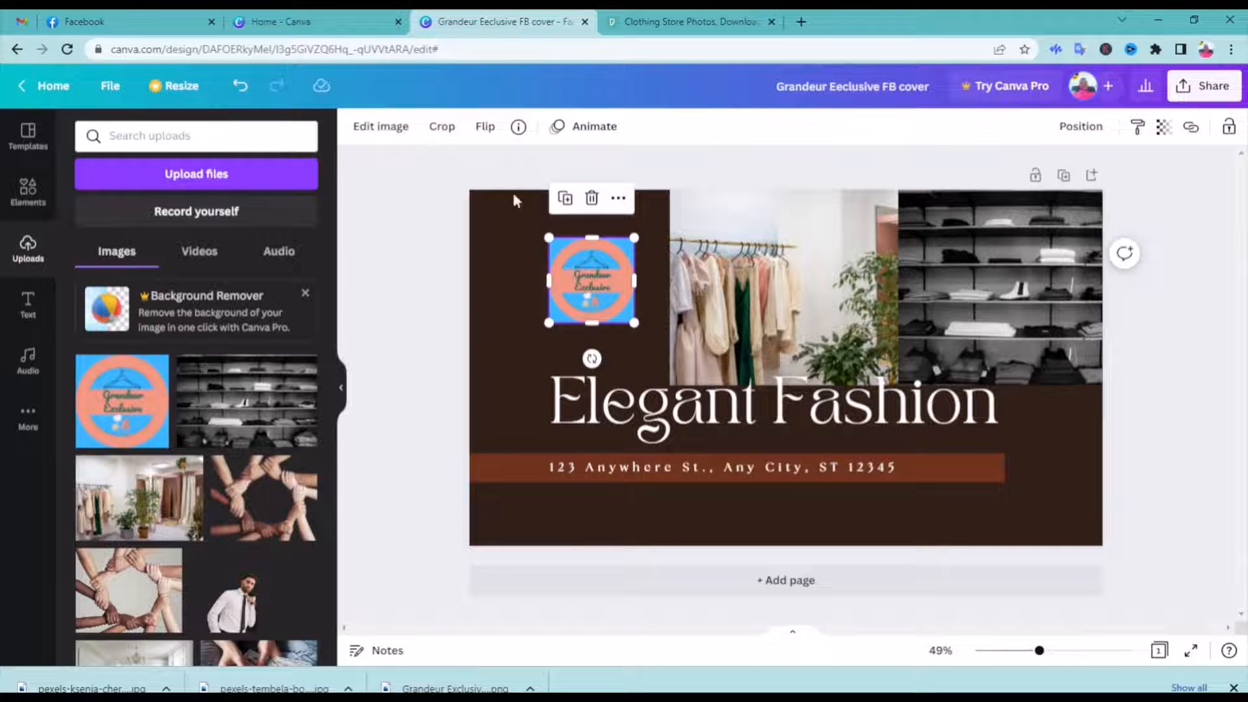
click(385, 125)
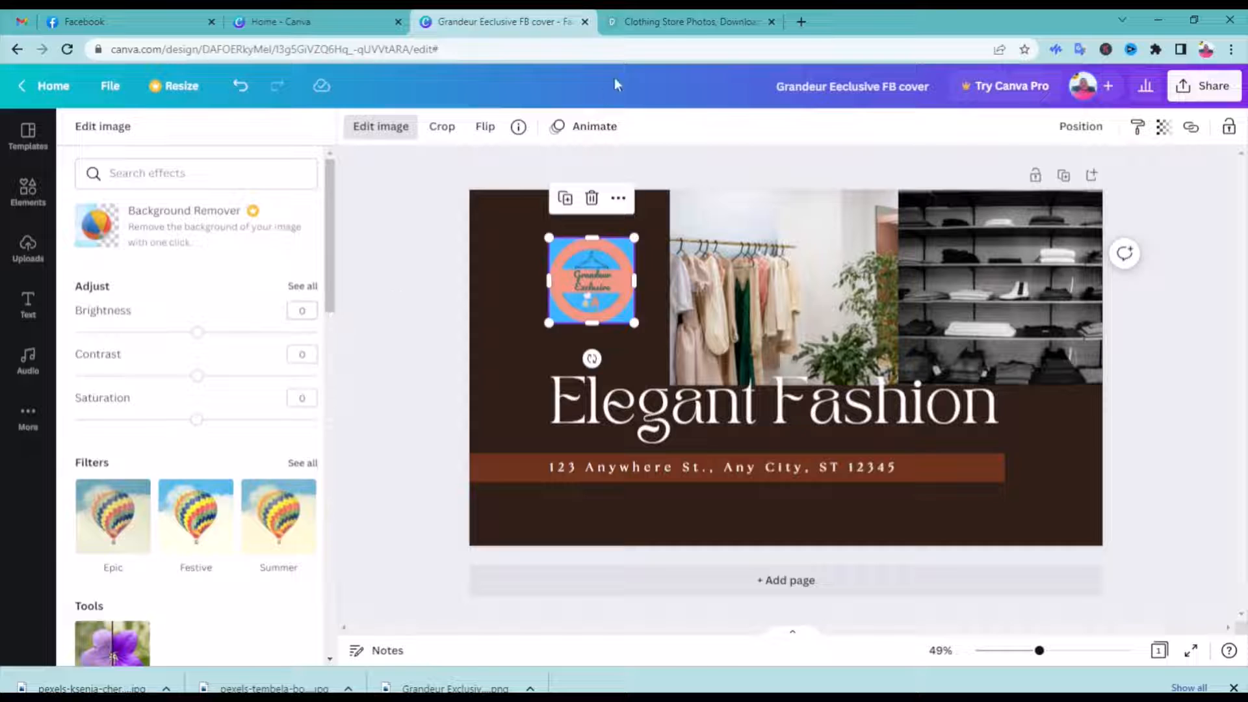
click(801, 21)
click(542, 49)
text(remove.b)
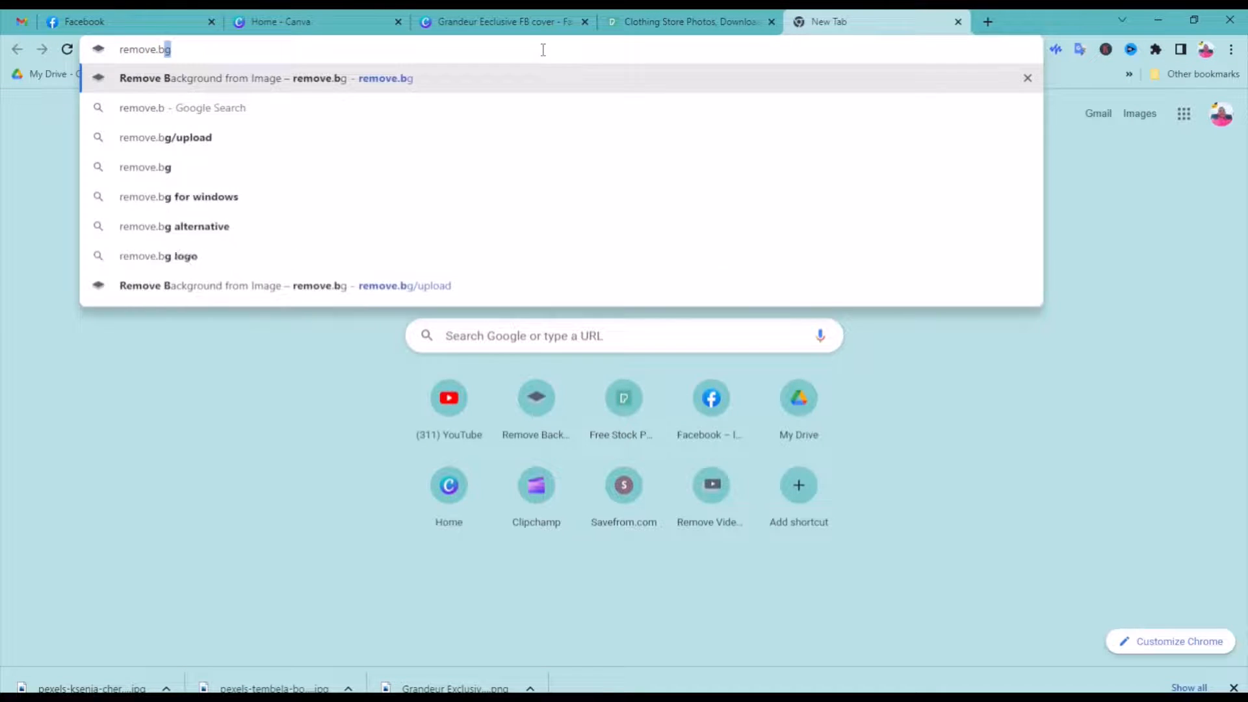
key(Return)
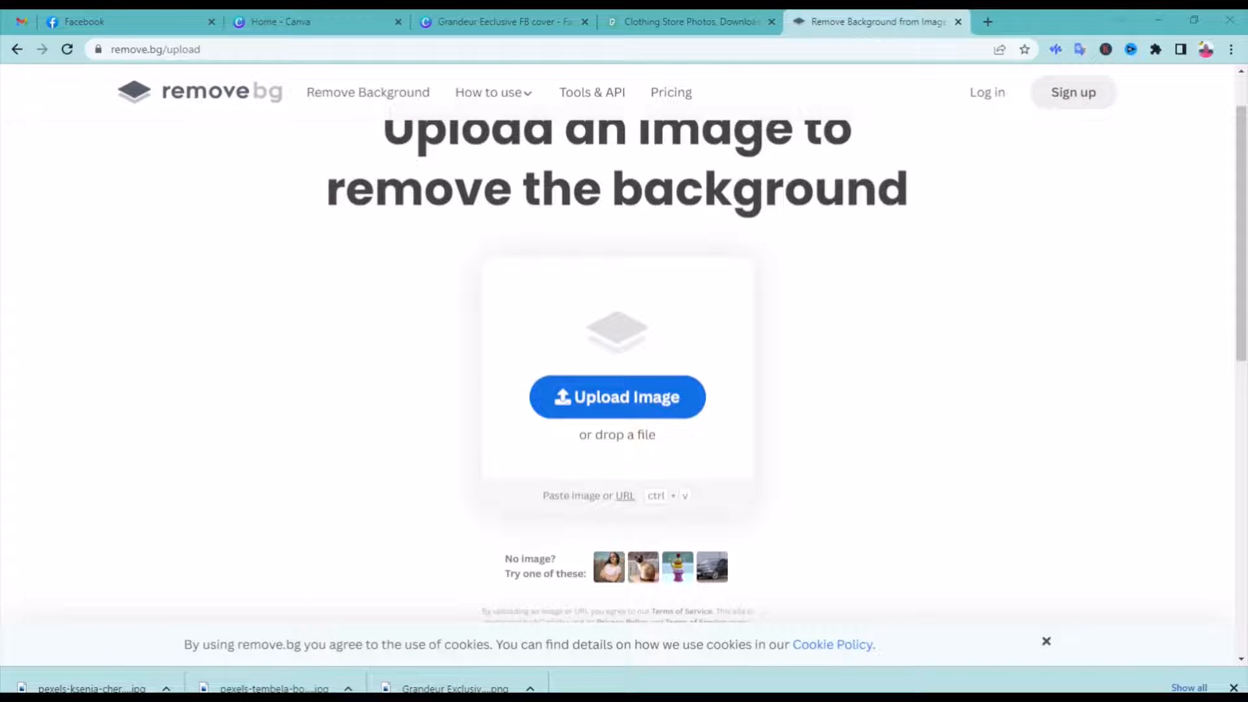
Remove the logo's background on remove.bg, download the preview image, and return to the Canva cover design
click(626, 431)
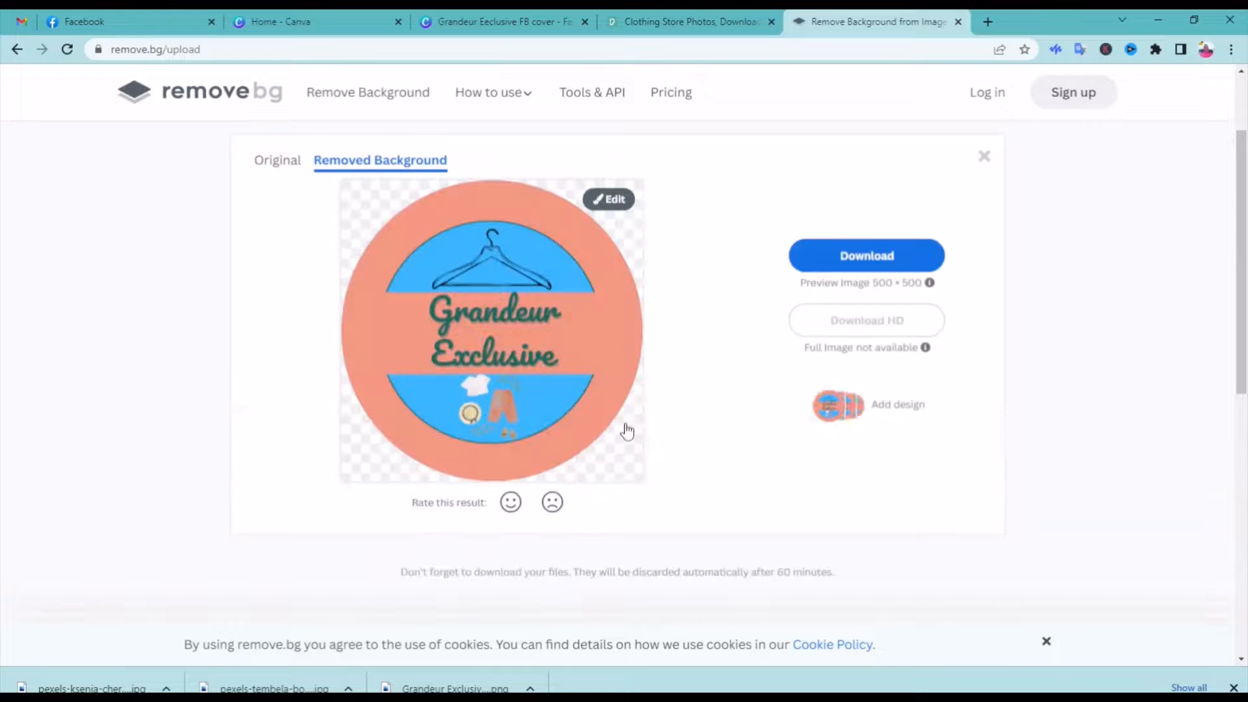
click(885, 260)
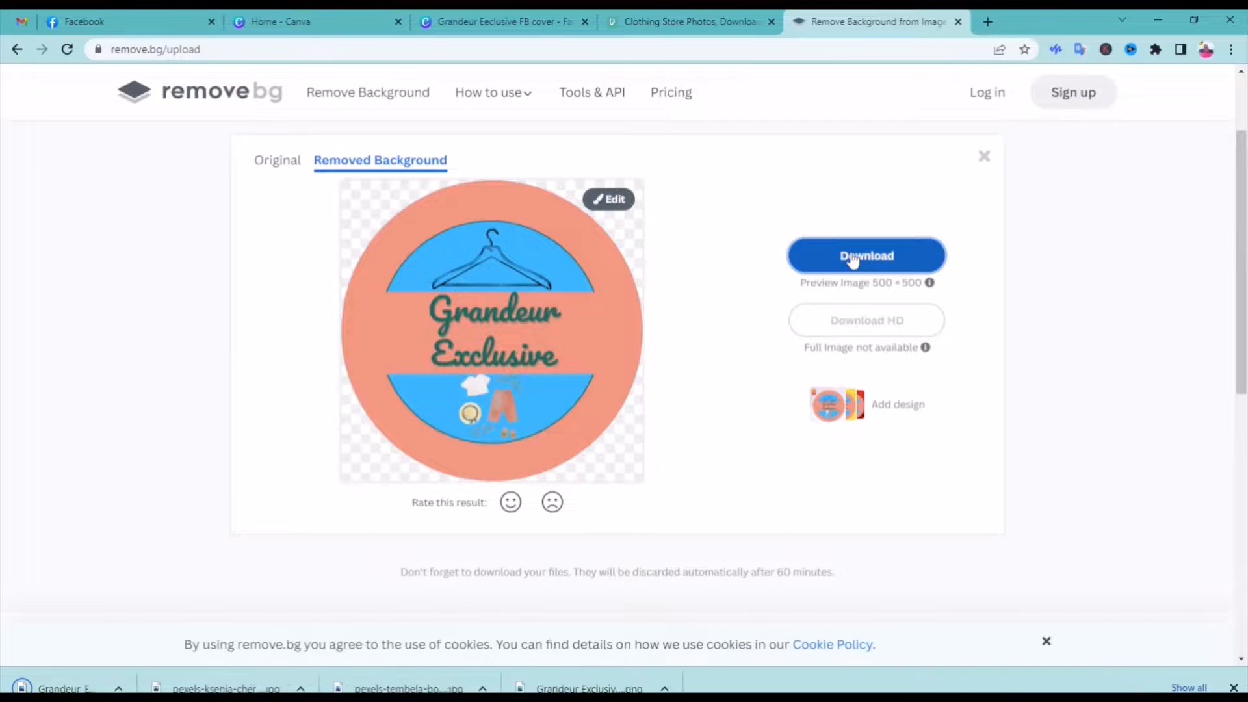
click(482, 22)
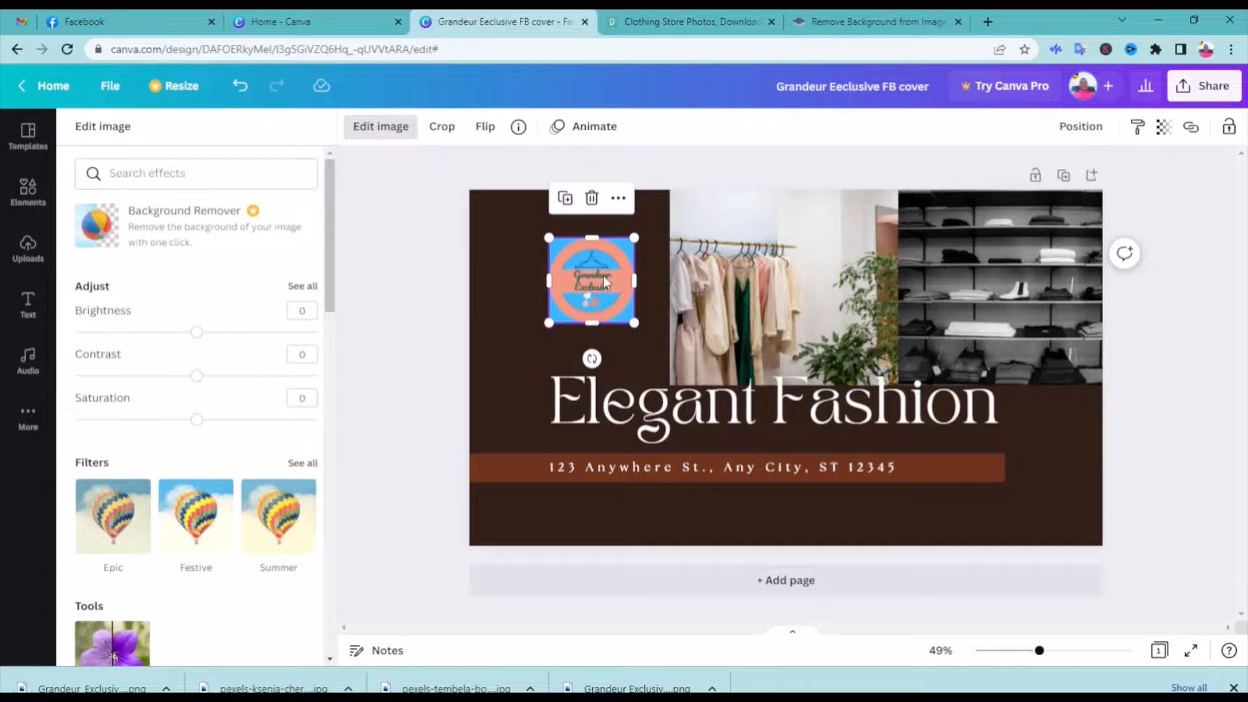
Replace the logo on the cover with its uploaded background-free version, shrunk to cover the round FASHION badge
click(592, 197)
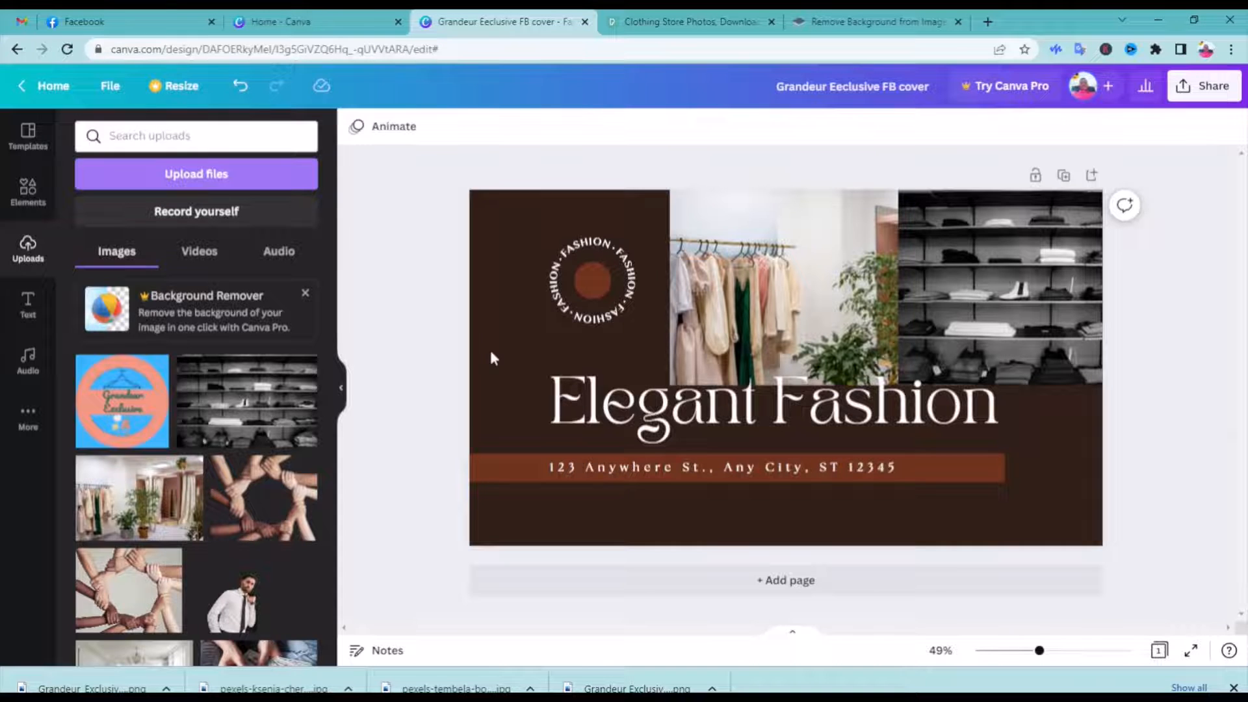
drag(116, 411, 534, 273)
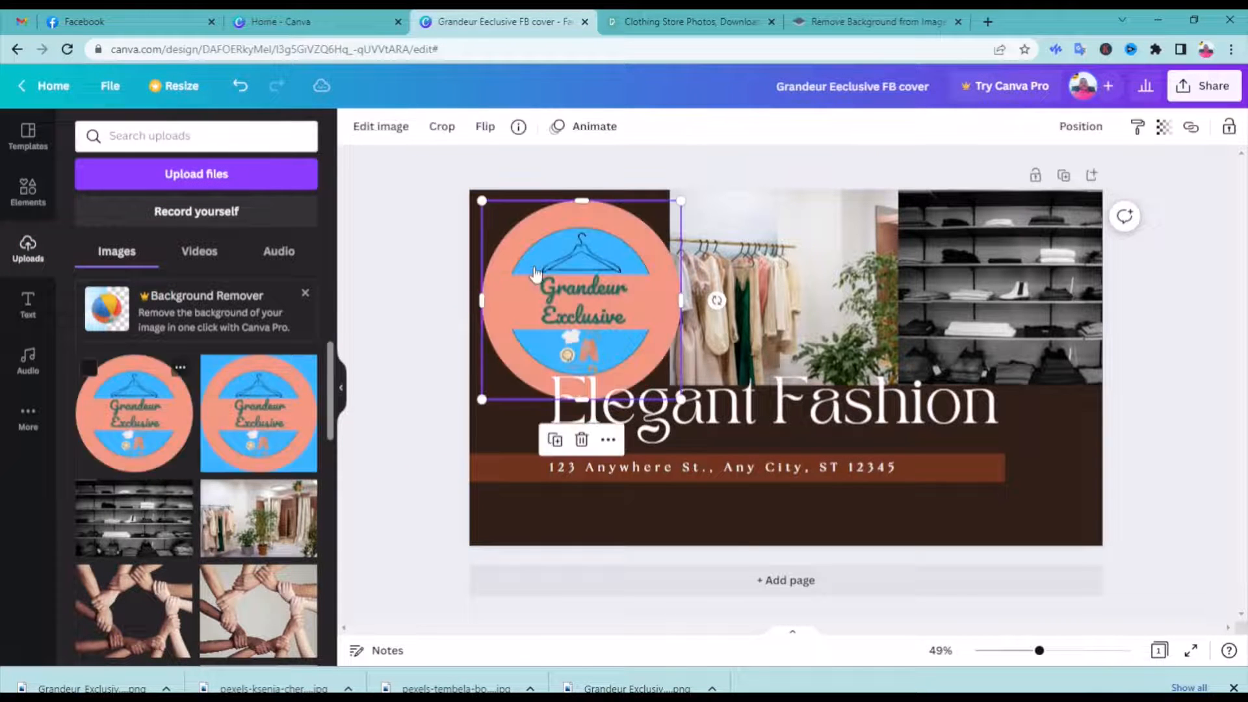
drag(680, 399, 610, 330)
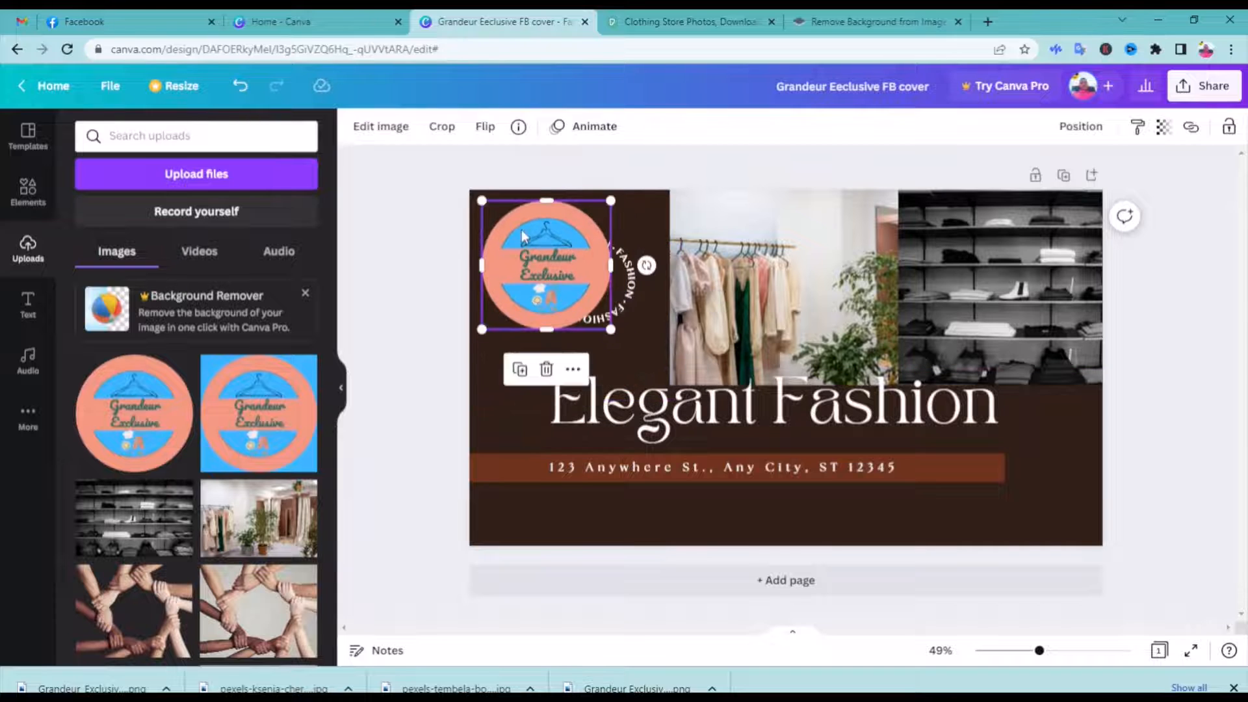
drag(482, 201, 550, 235)
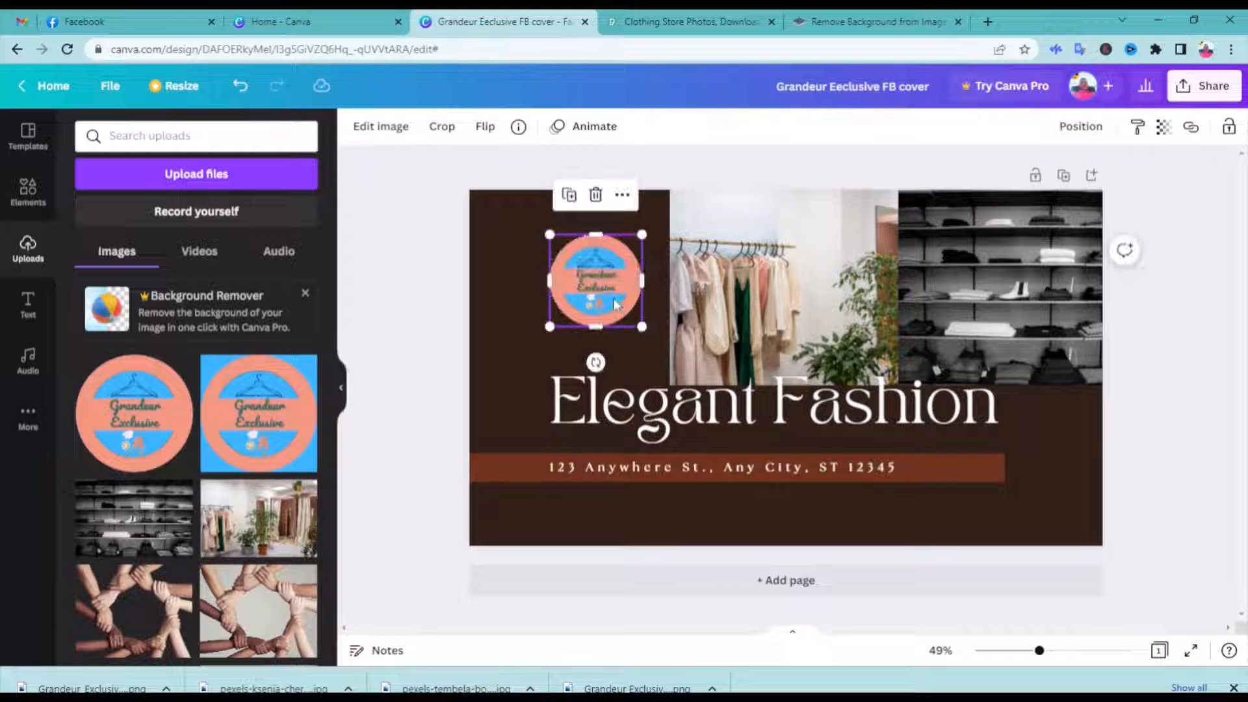
drag(615, 303, 611, 301)
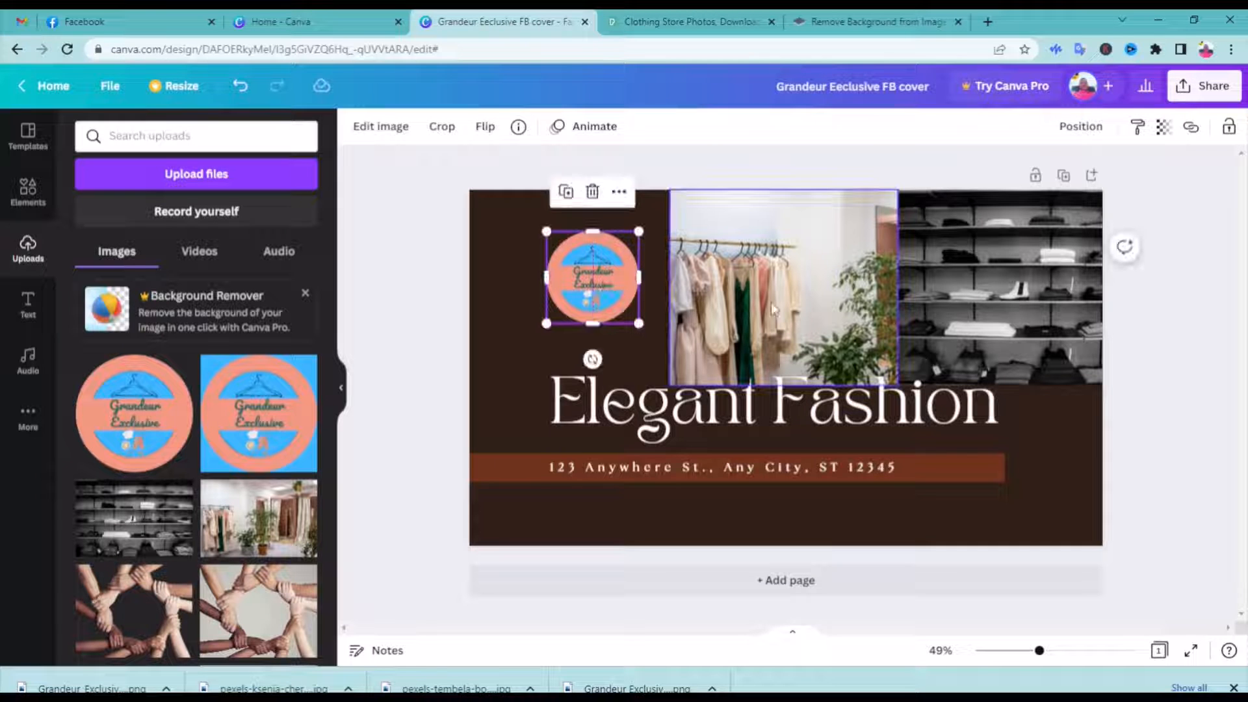
click(966, 309)
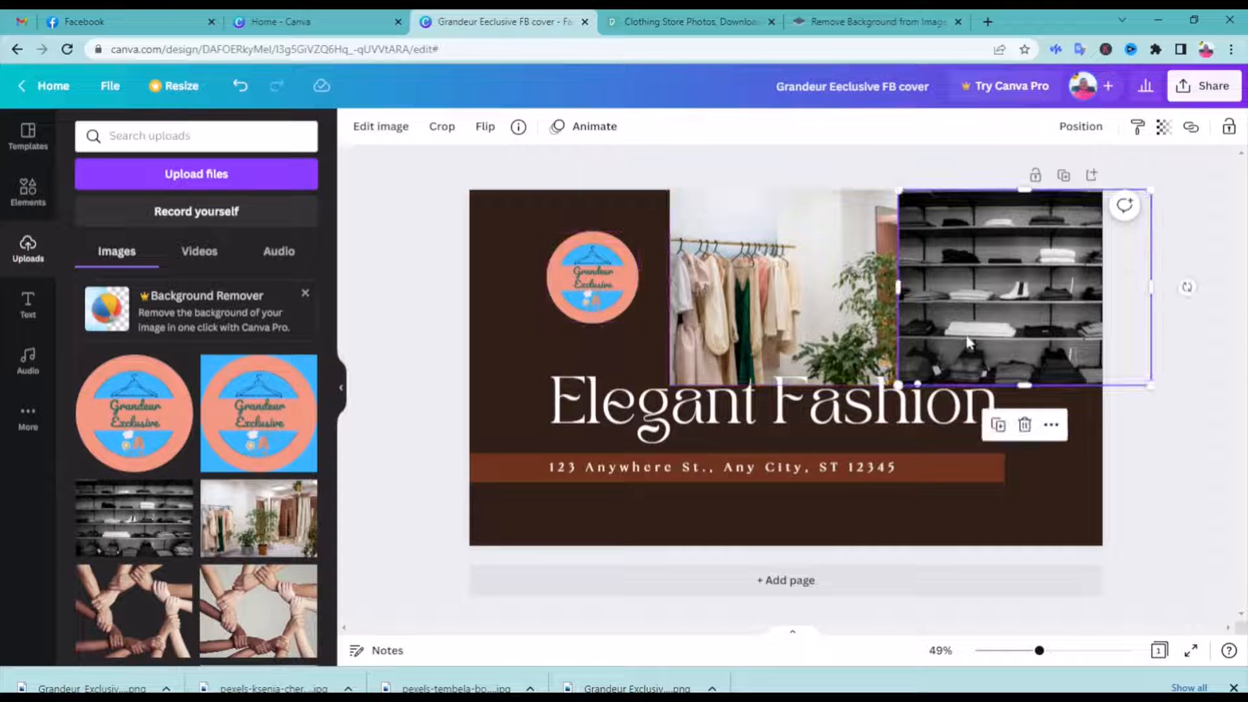
Replace the "Elegant Fashion" headline text with "Grandeur Exclusives"
double_click(750, 409)
click(754, 403)
key(BackSpace)
key(BackSpace)
key(BackSpace)
key(BackSpace)
key(BackSpace)
key(BackSpace)
key(BackSpace)
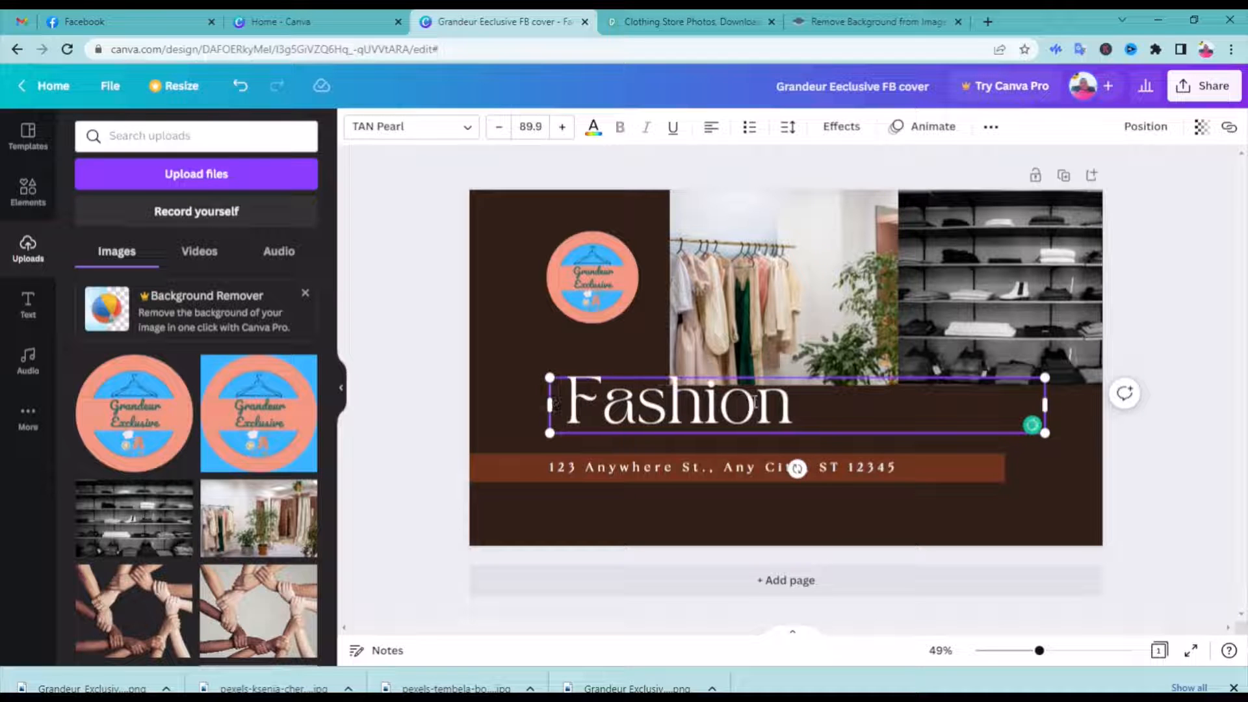
text(Grandeur)
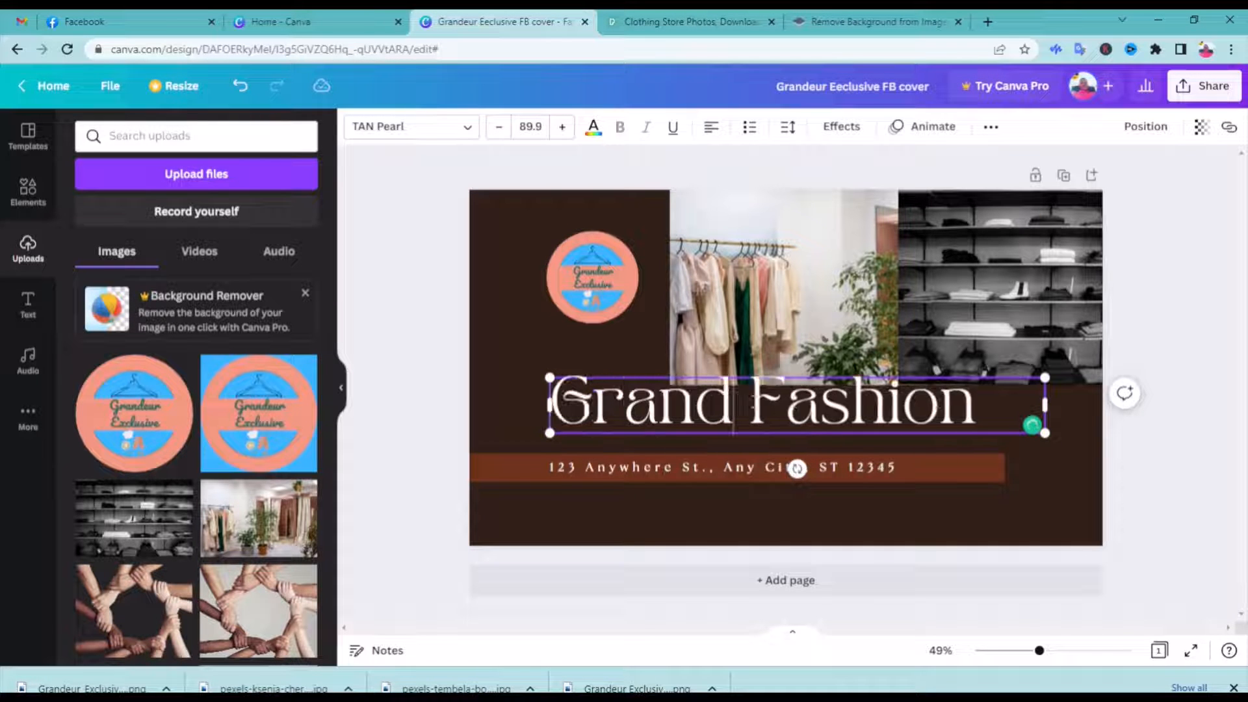
key(Delete)
key(Delete)
key(Delete)
key(Delete)
key(Delete)
key(Delete)
key(Delete)
key(Delete)
text(E)
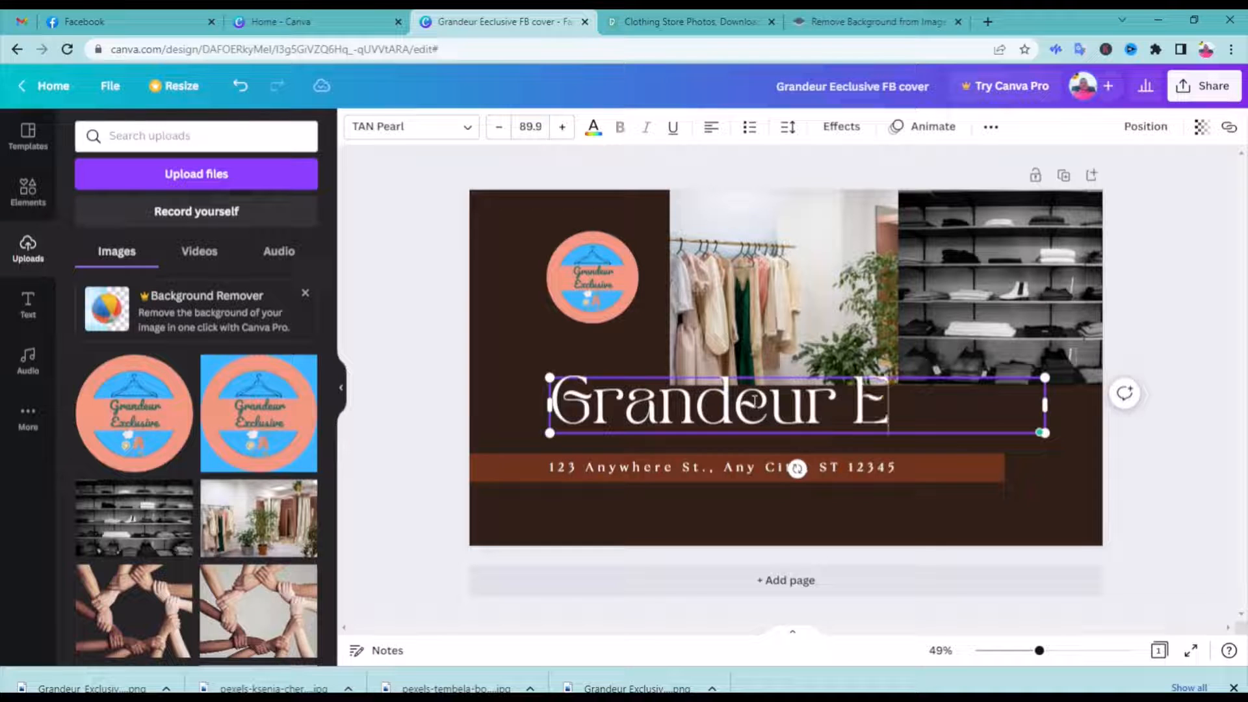
text(xclsi)
key(BackSpace)
key(BackSpace)
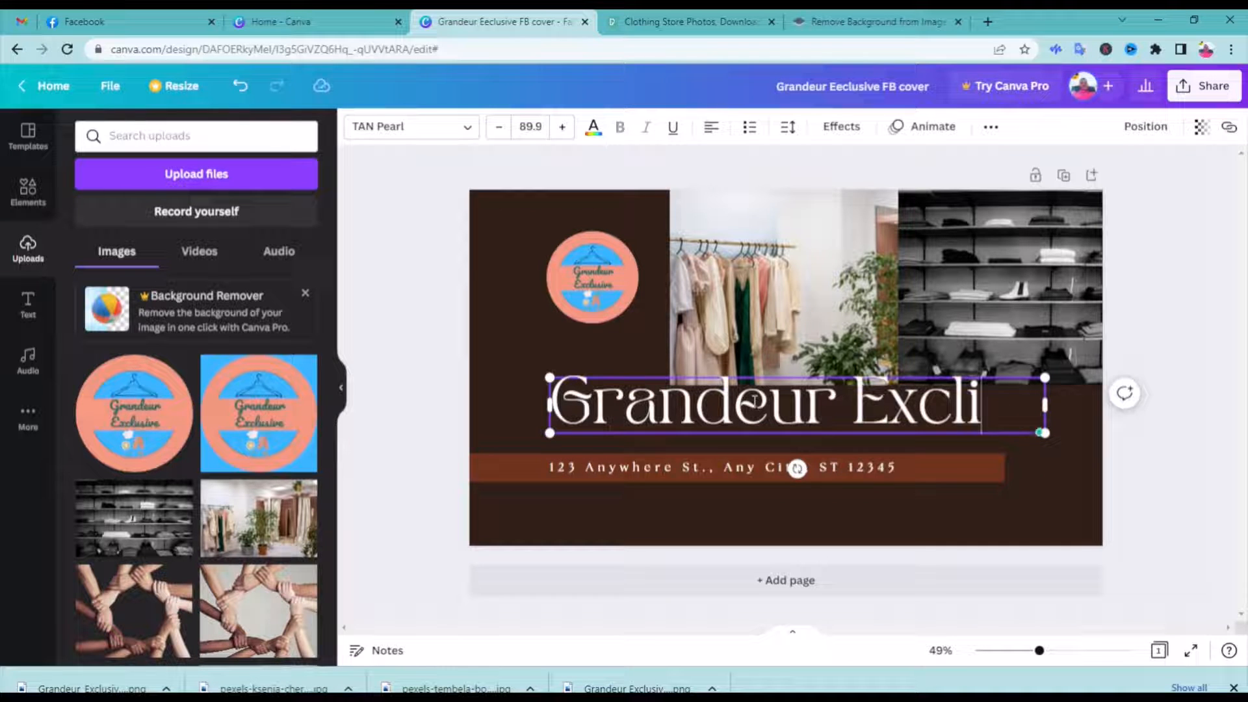
text(usives)
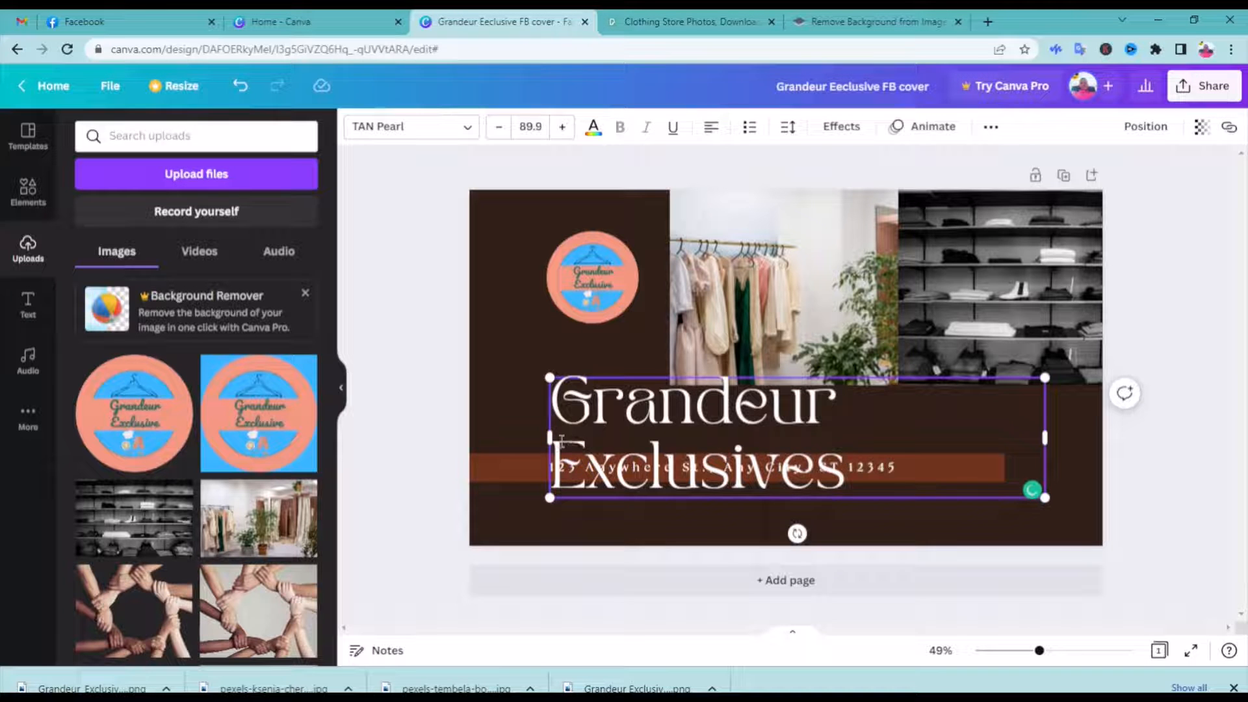
Remove the space between the headline's two words, widen its text box to fit one line, and move it slightly down below the photos
mouse_move(549, 438)
mouse_down()
mouse_move(463, 440)
mouse_move(563, 440)
mouse_up()
drag(1045, 437, 1042, 436)
click(585, 468)
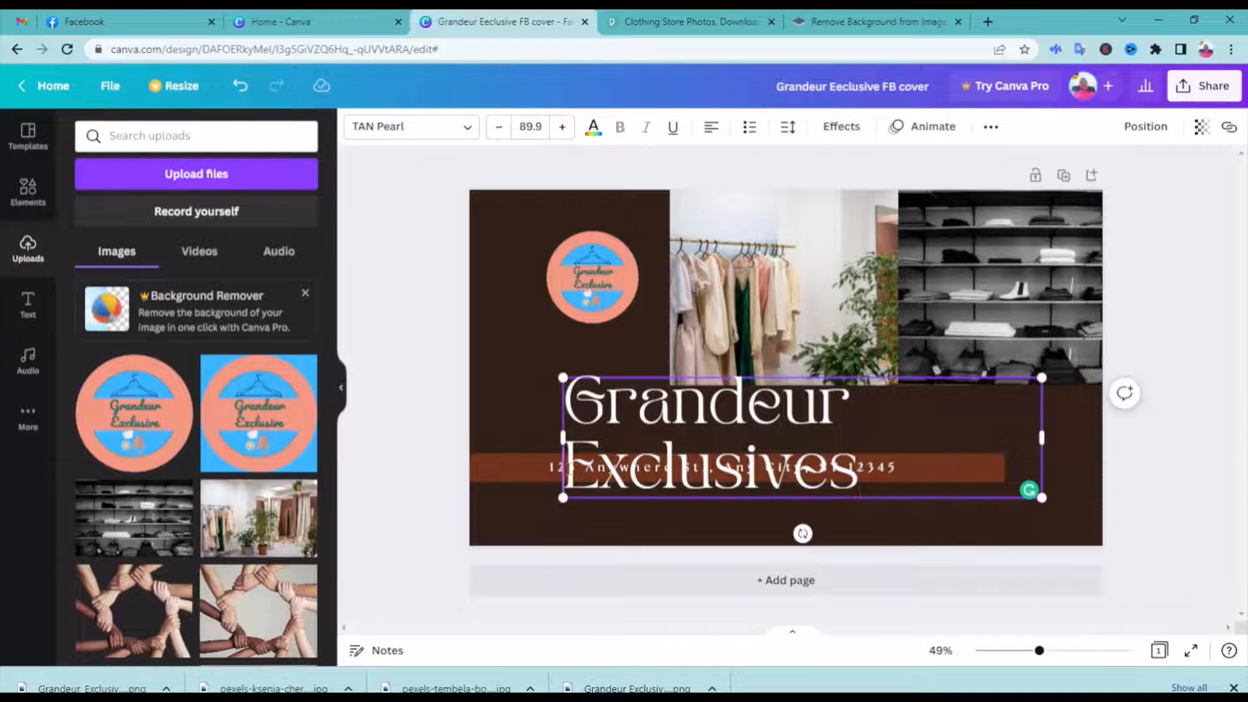
key(BackSpace)
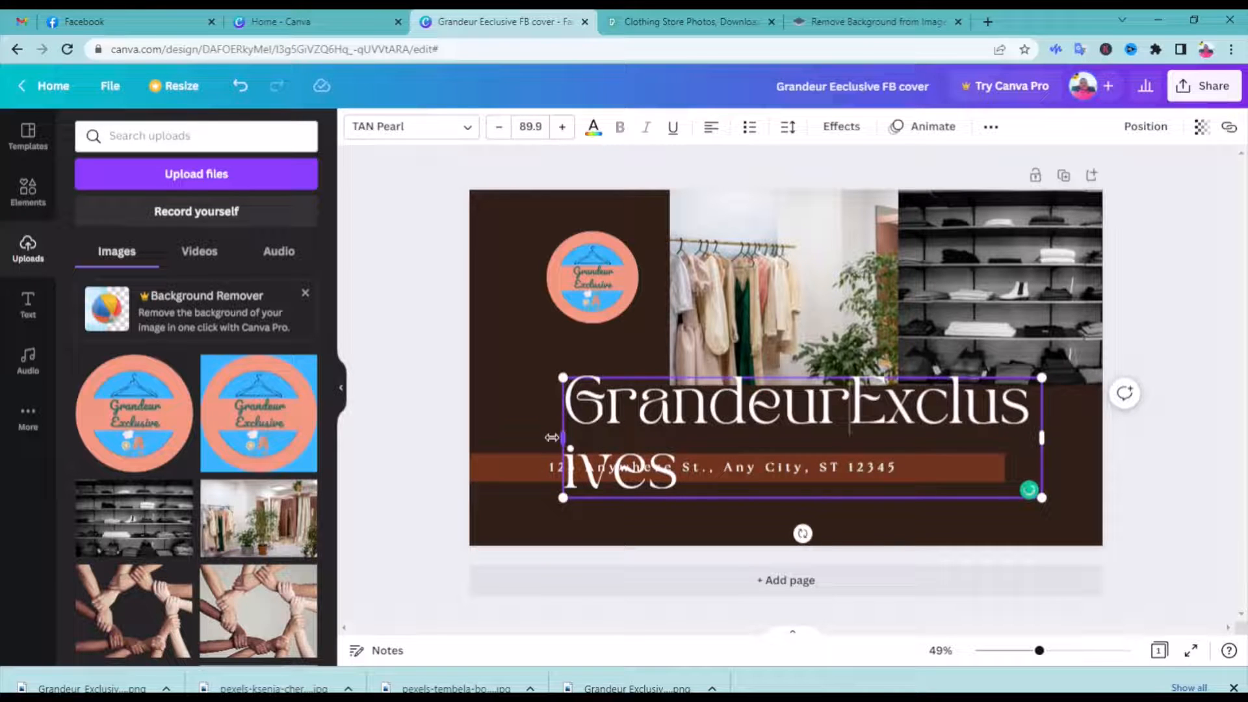
drag(563, 438, 499, 437)
drag(1062, 436, 1094, 437)
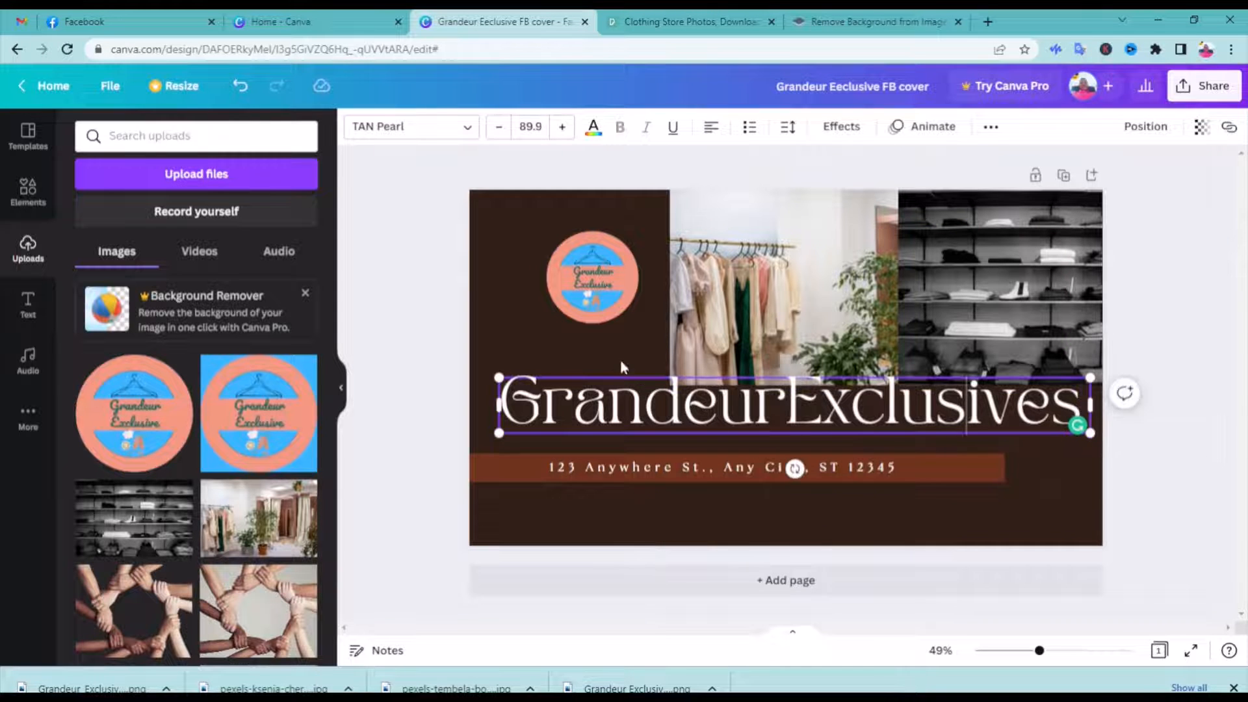
key(Escape)
drag(732, 410, 757, 426)
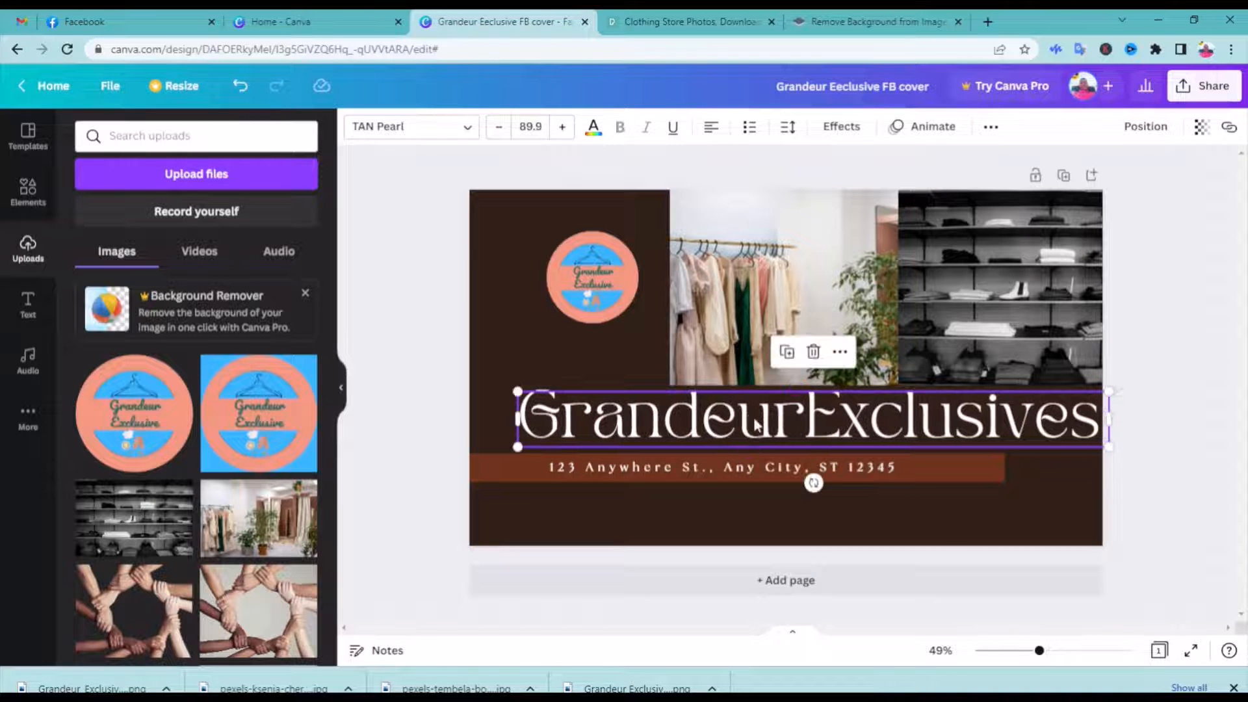
Replace the placeholder address on the brown strip with the store's copied WhatsApp message link
click(905, 471)
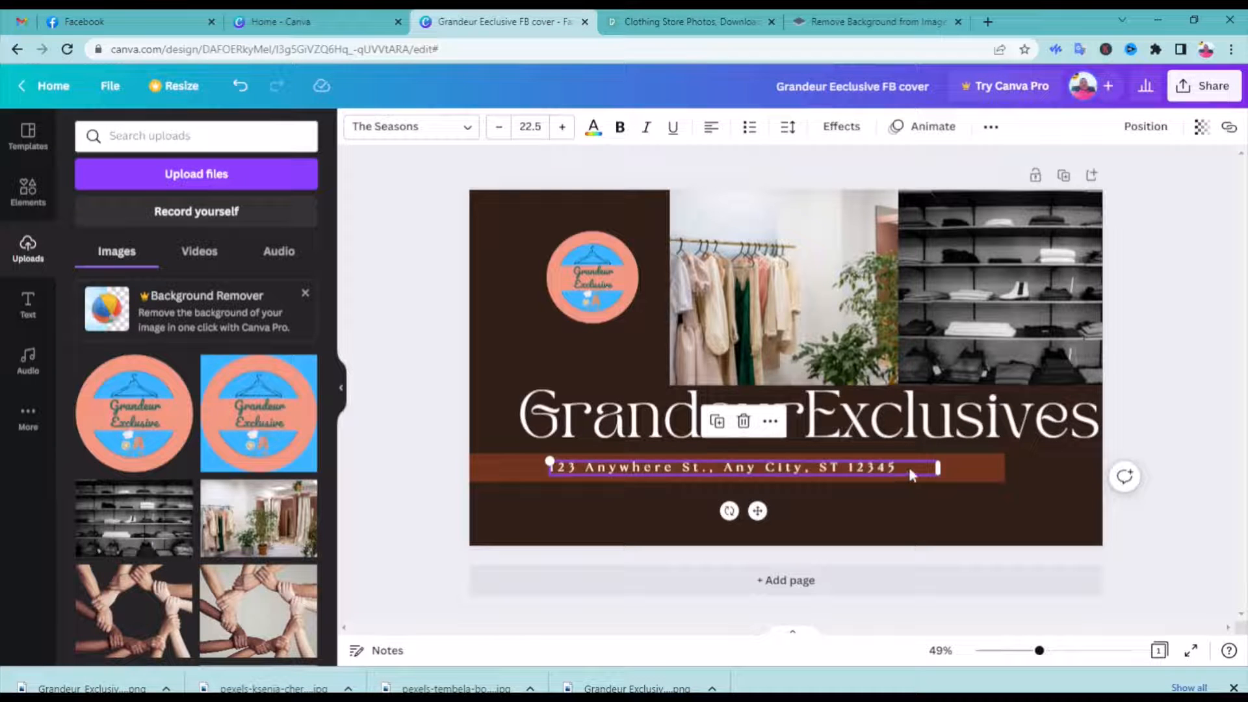
key(ctrl+a)
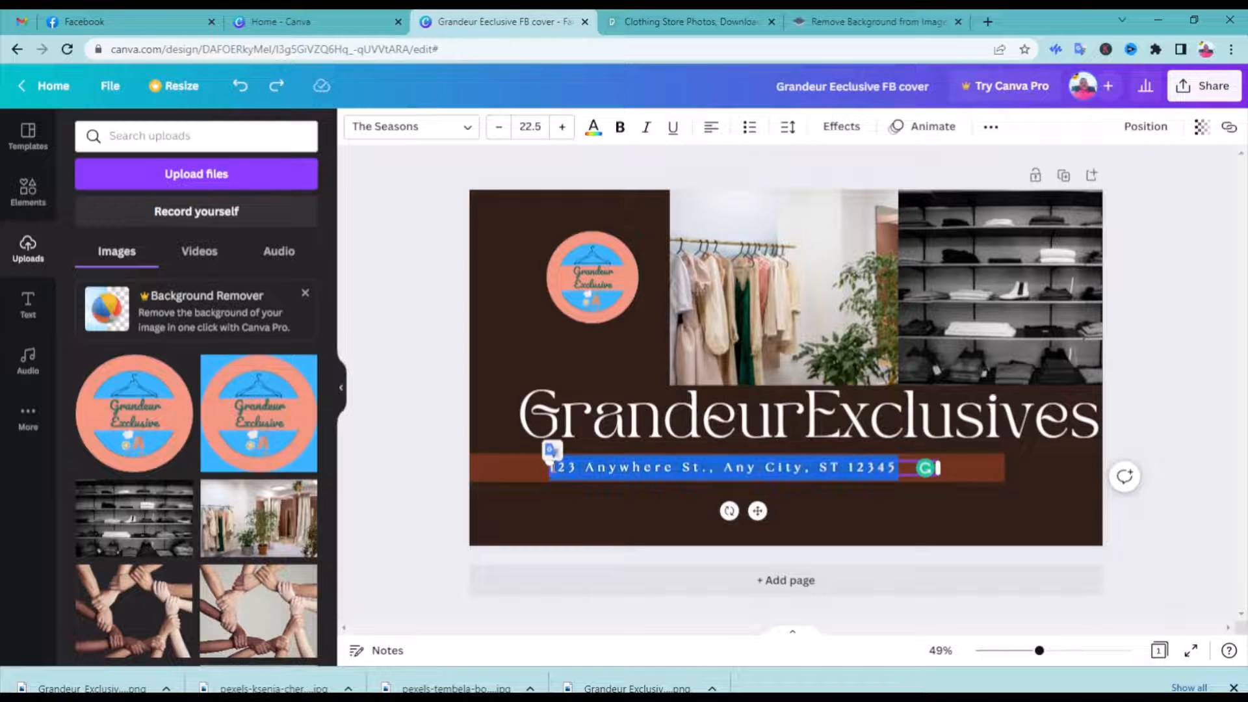
text(https://wa.me/message/DMOT2SDJNHDTF)
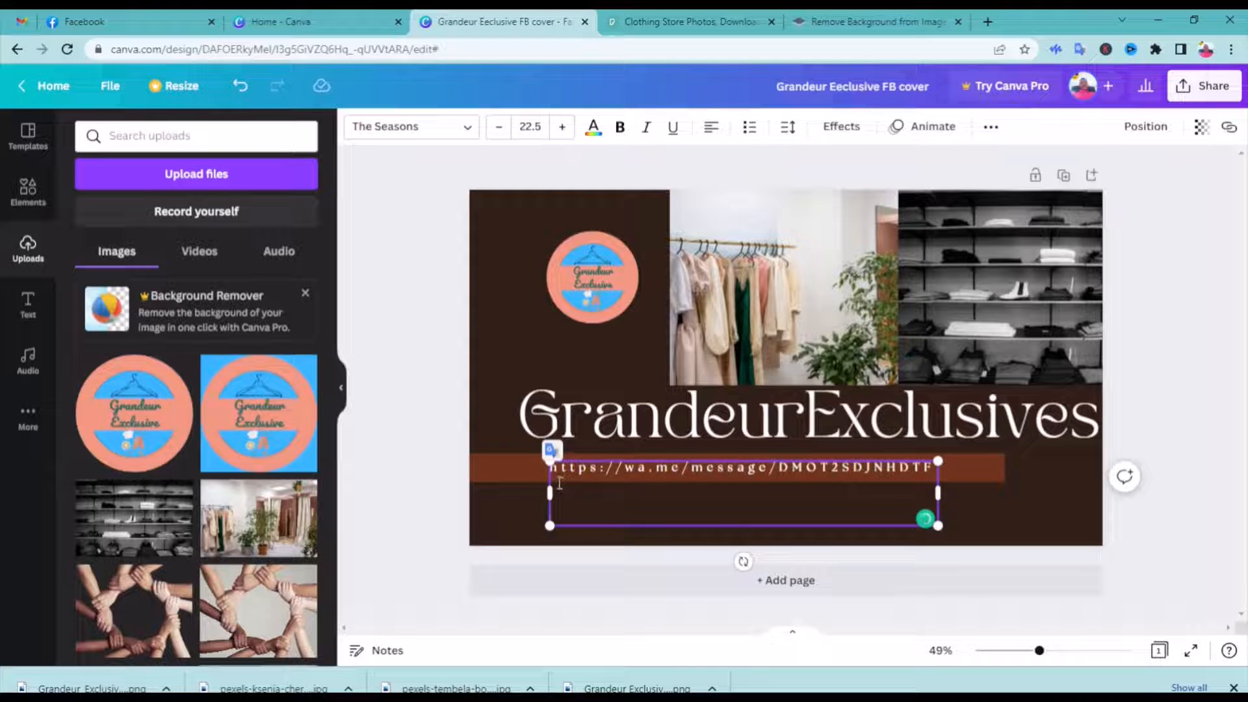
click(528, 468)
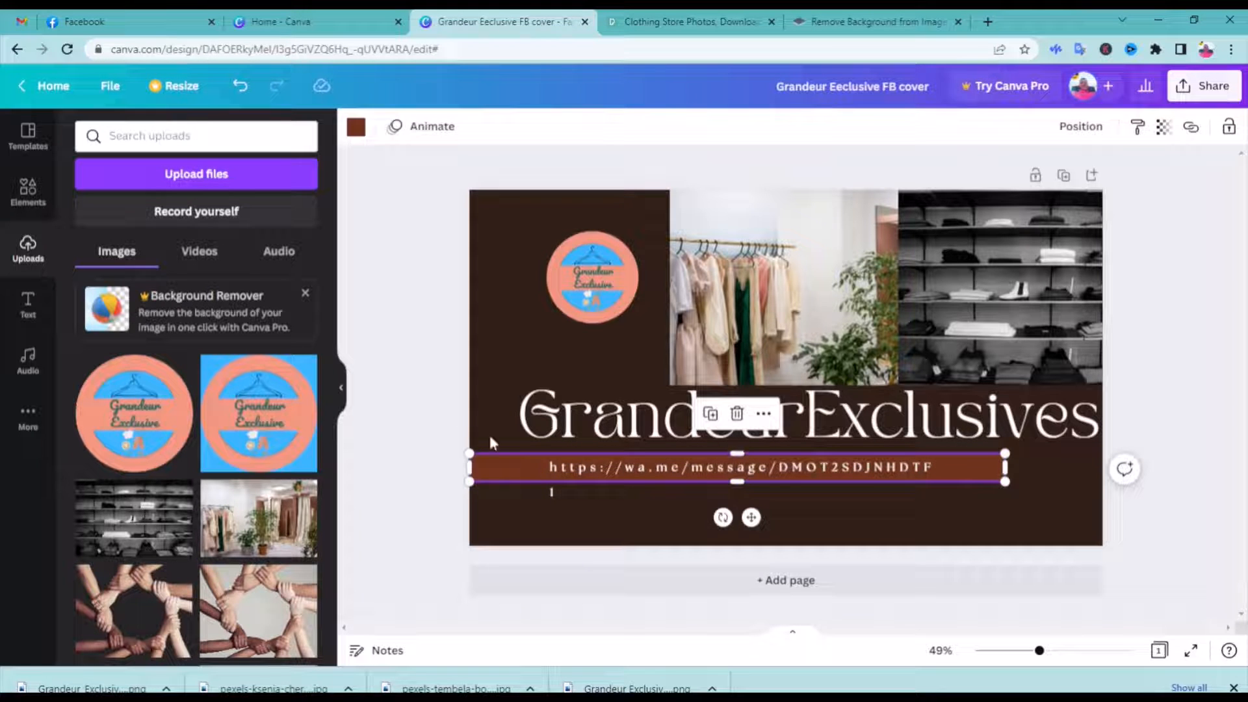
Search the elements for "whatsapp" and add the round green WhatsApp icon to the cover
click(30, 191)
click(135, 137)
text(wh)
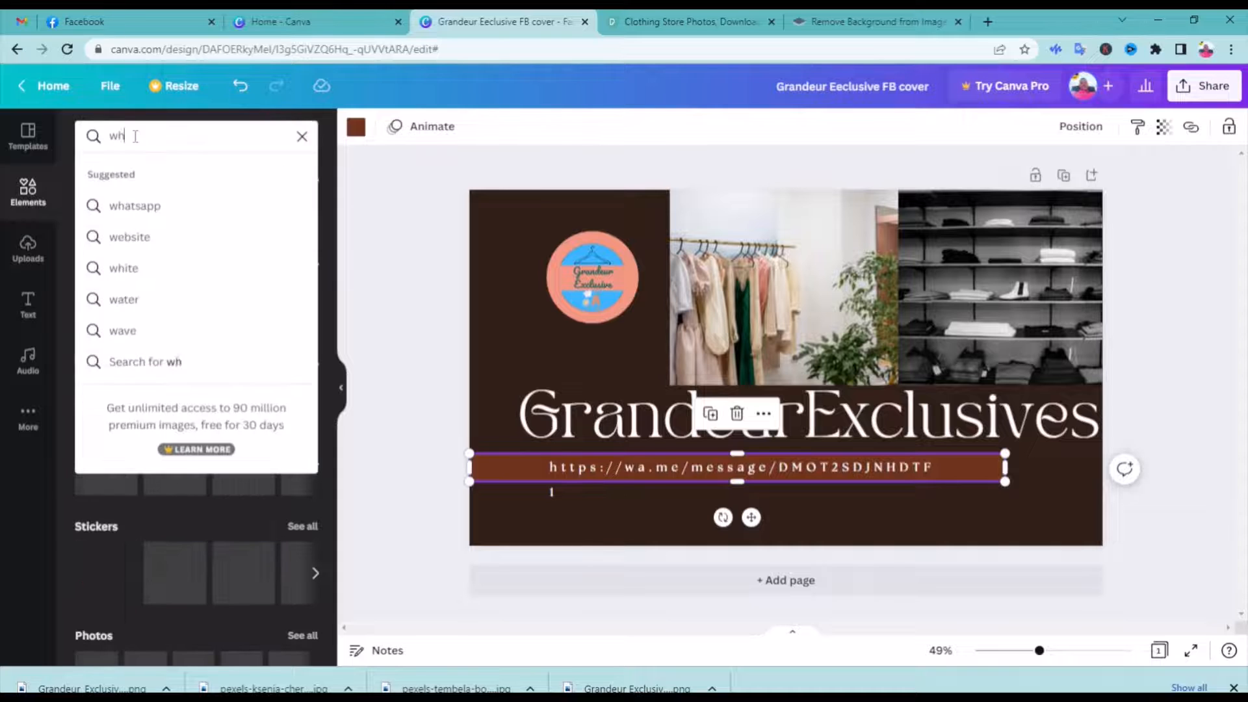
text(atsapp)
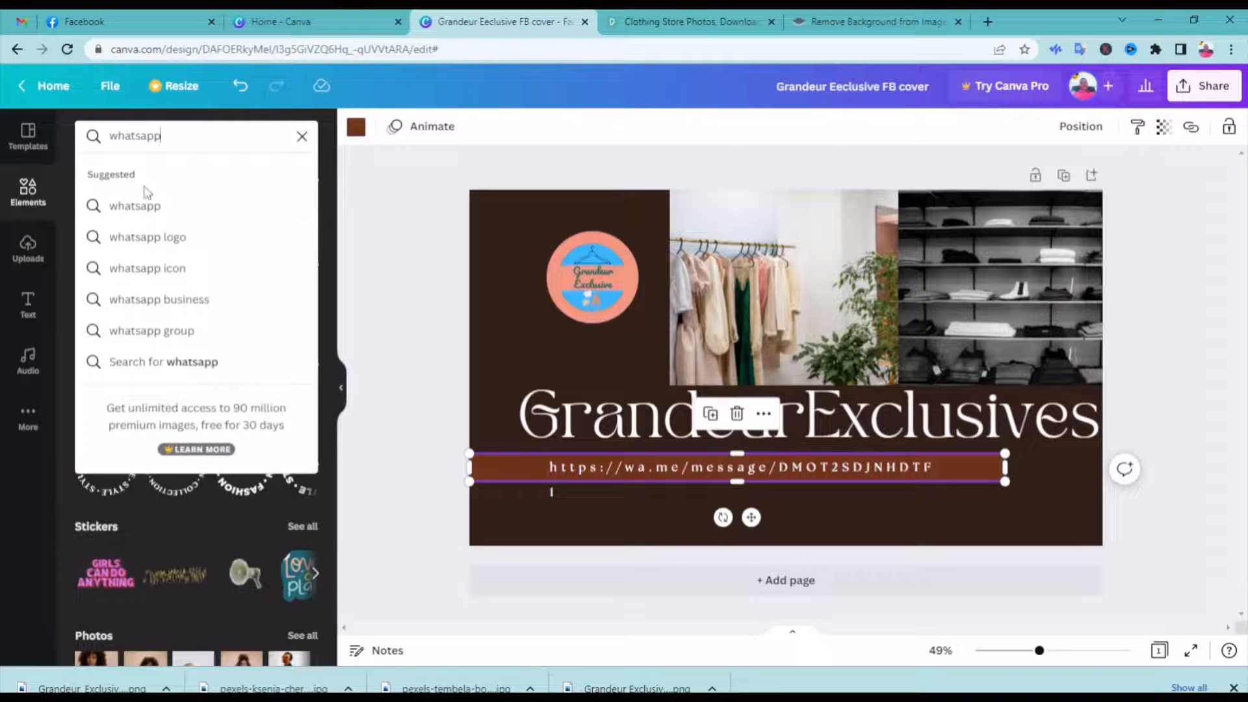
click(150, 207)
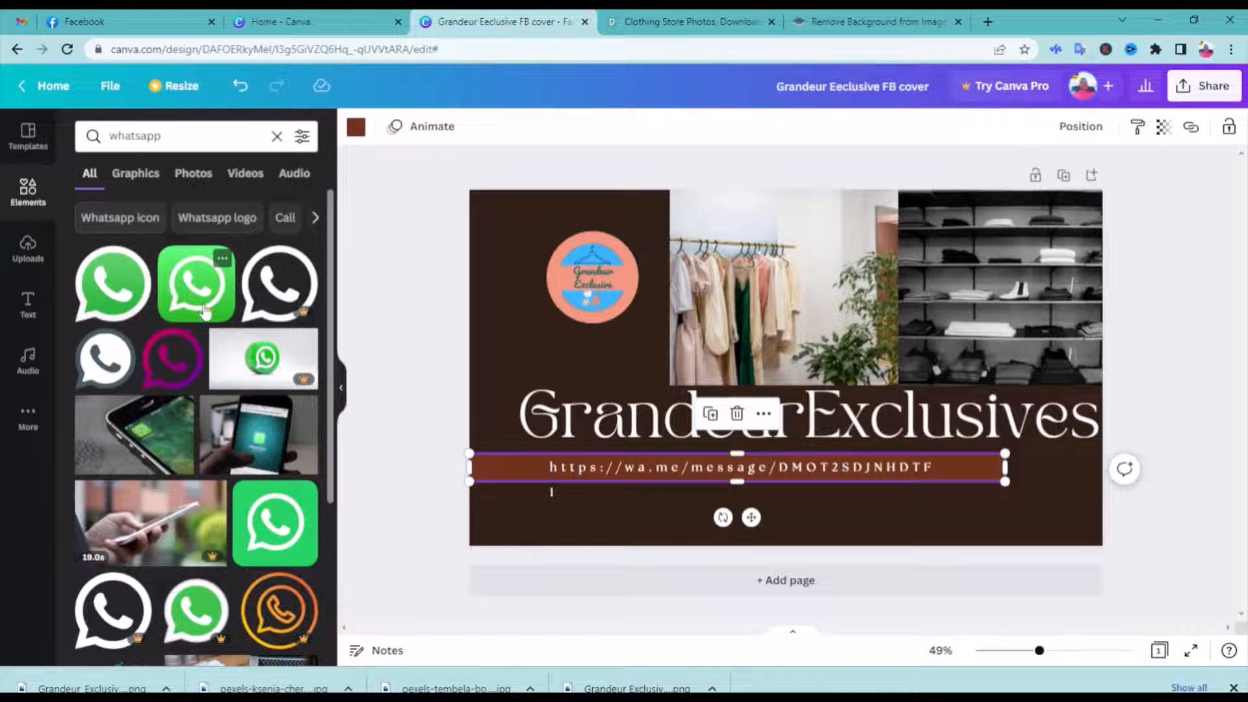
drag(111, 293, 548, 404)
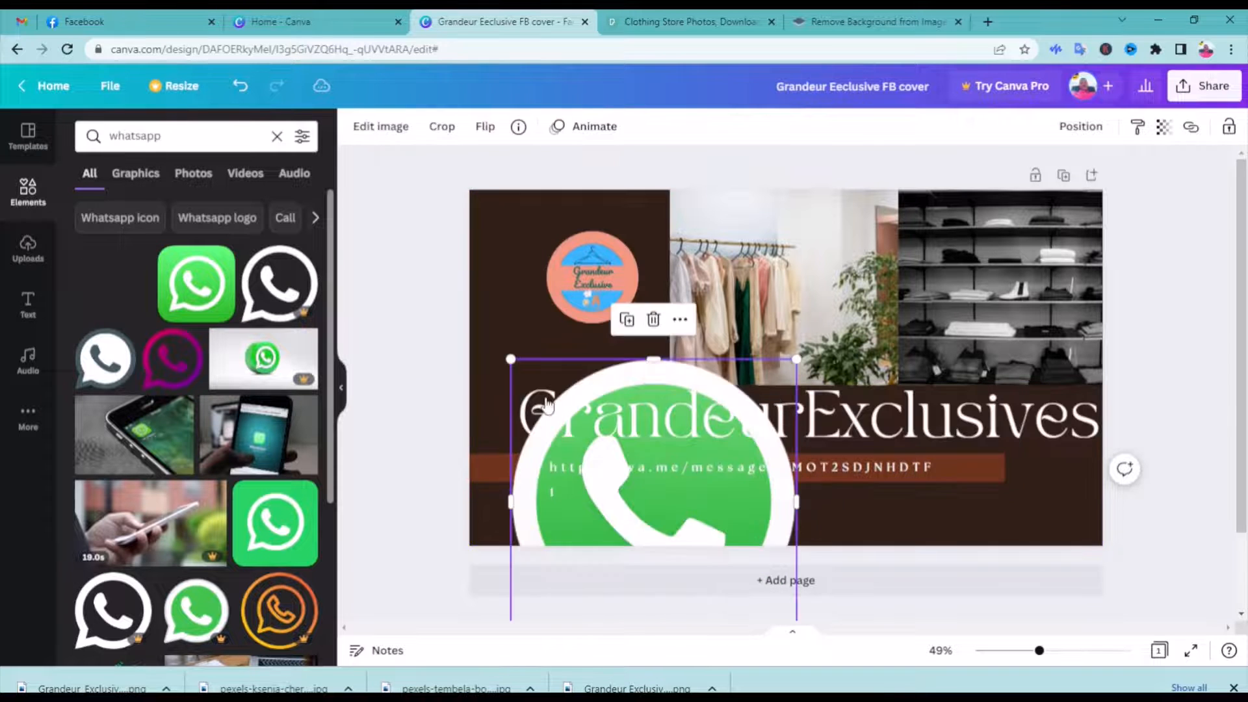
Shrink the WhatsApp icon to slightly taller than the brown strip and place it directly before the link
drag(511, 358, 612, 460)
drag(710, 512, 592, 414)
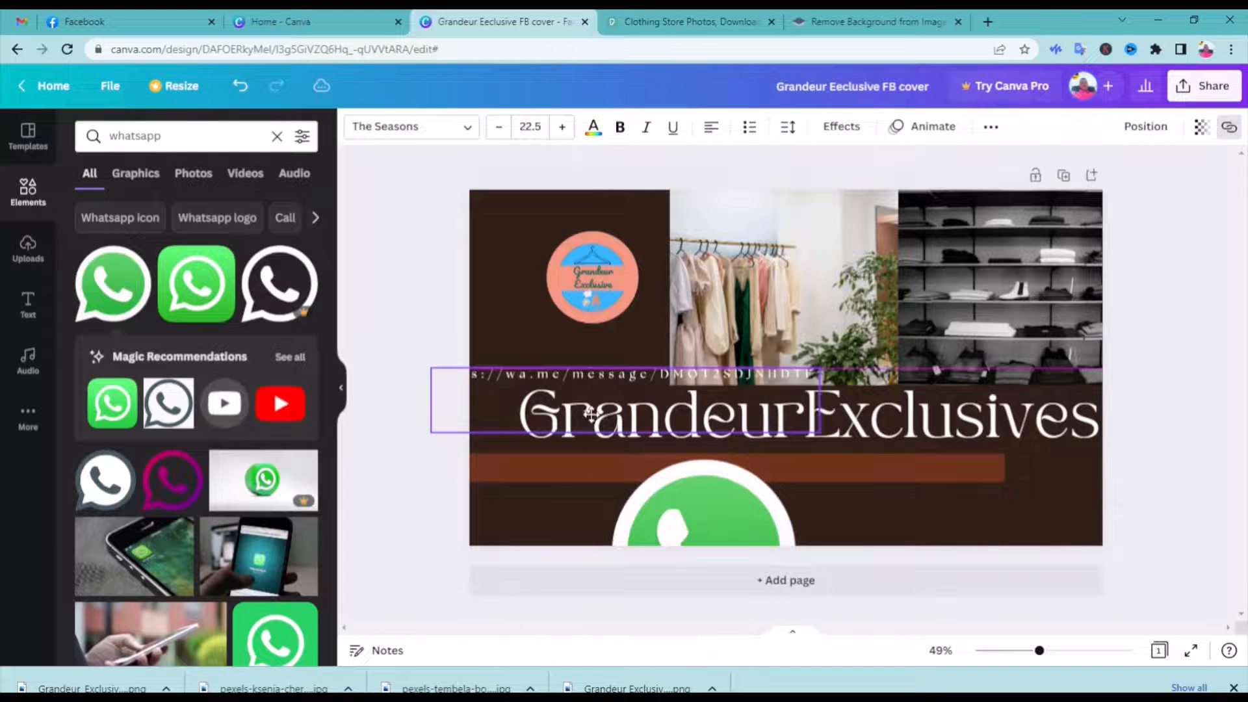
key(ctrl+z)
drag(643, 548, 515, 386)
drag(481, 294, 593, 409)
drag(639, 455, 537, 465)
drag(492, 419, 513, 466)
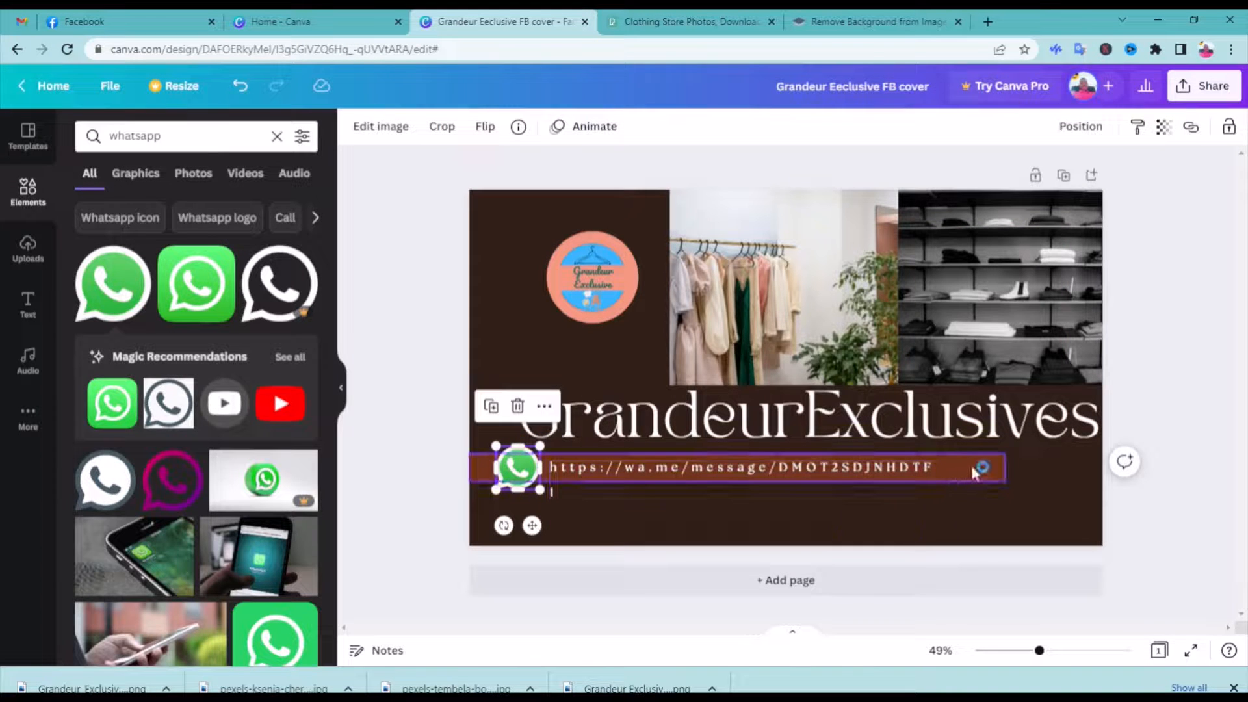
Widen the WhatsApp link's text box so the whole link fits on one line
click(873, 472)
drag(938, 492, 962, 490)
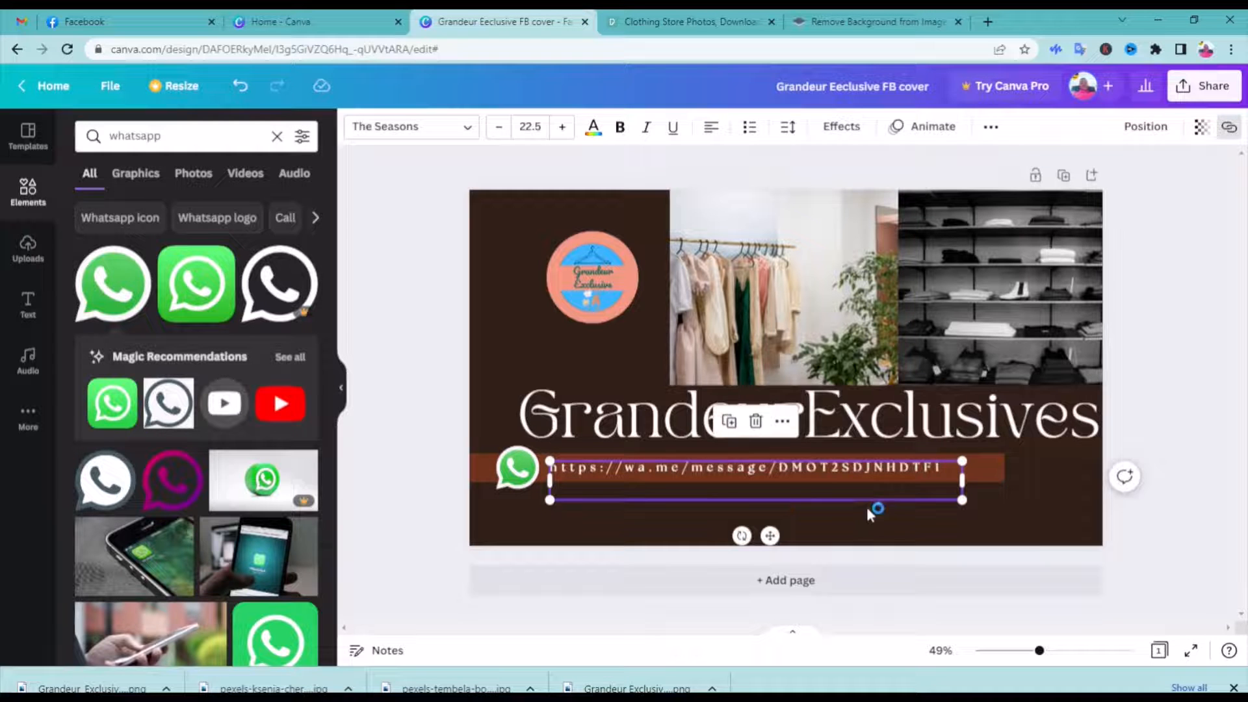
click(517, 519)
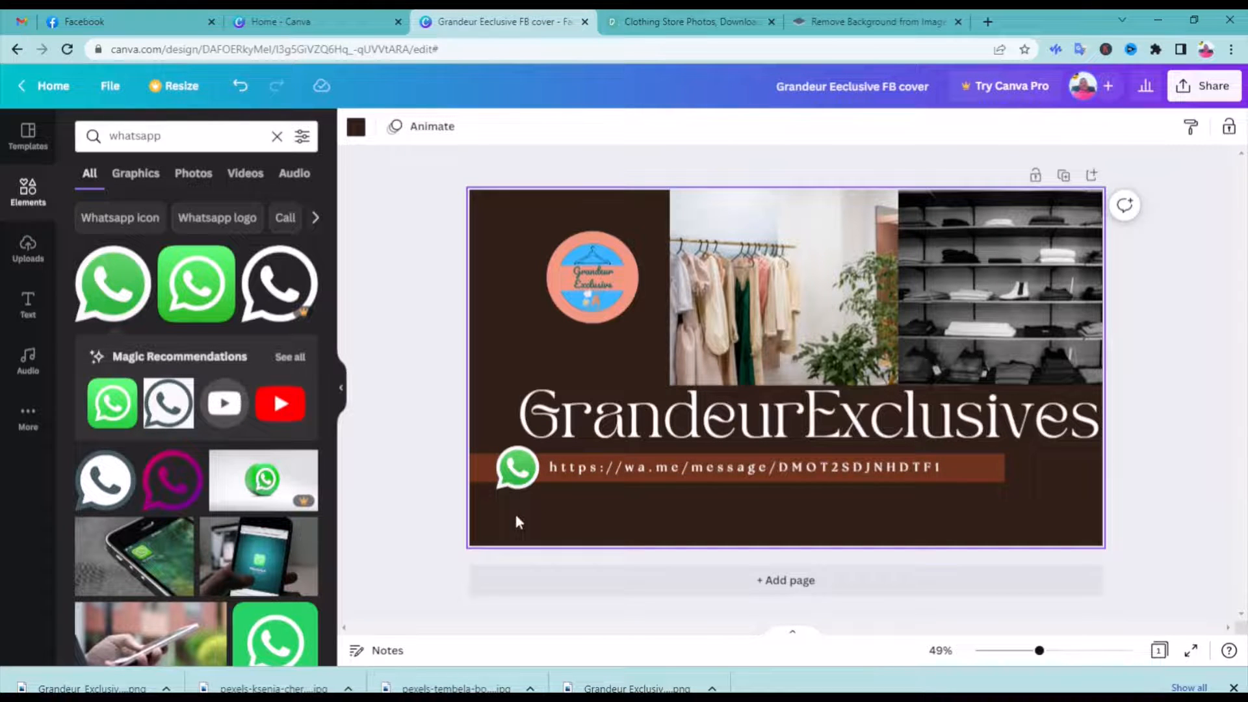
Download the finished Facebook cover as a PNG at 1,640 × 924 px
click(1191, 91)
click(1010, 459)
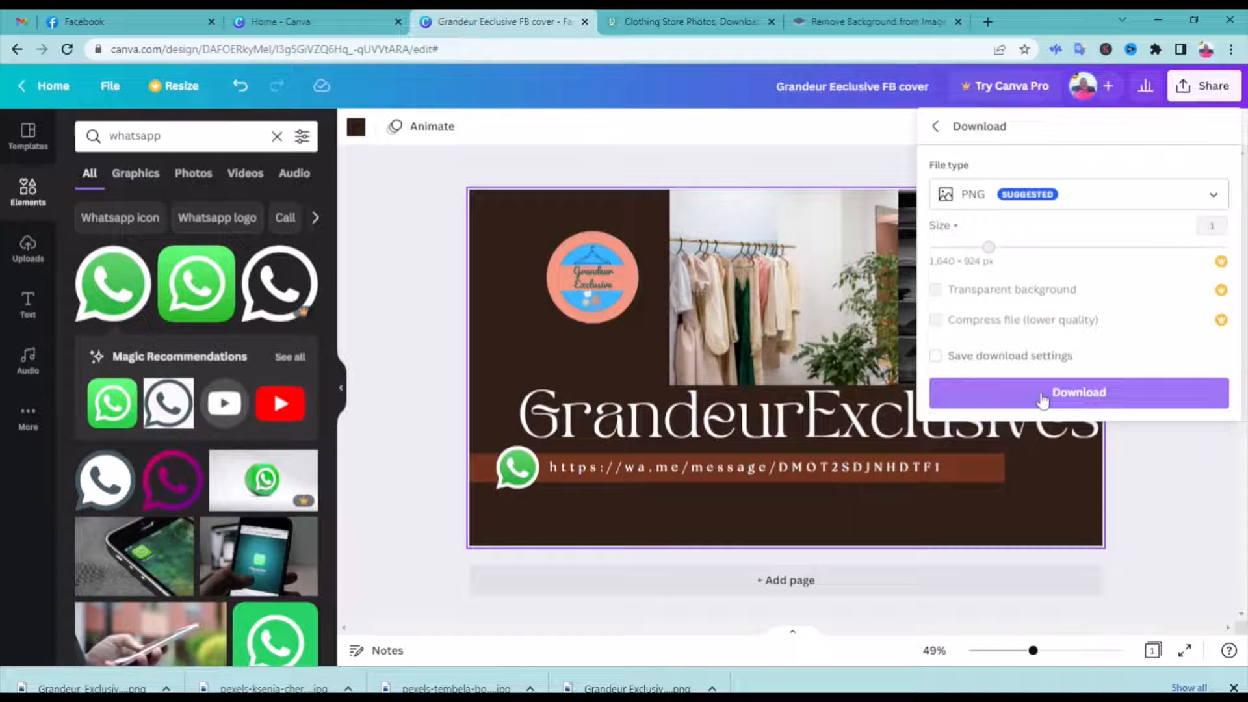
click(1042, 397)
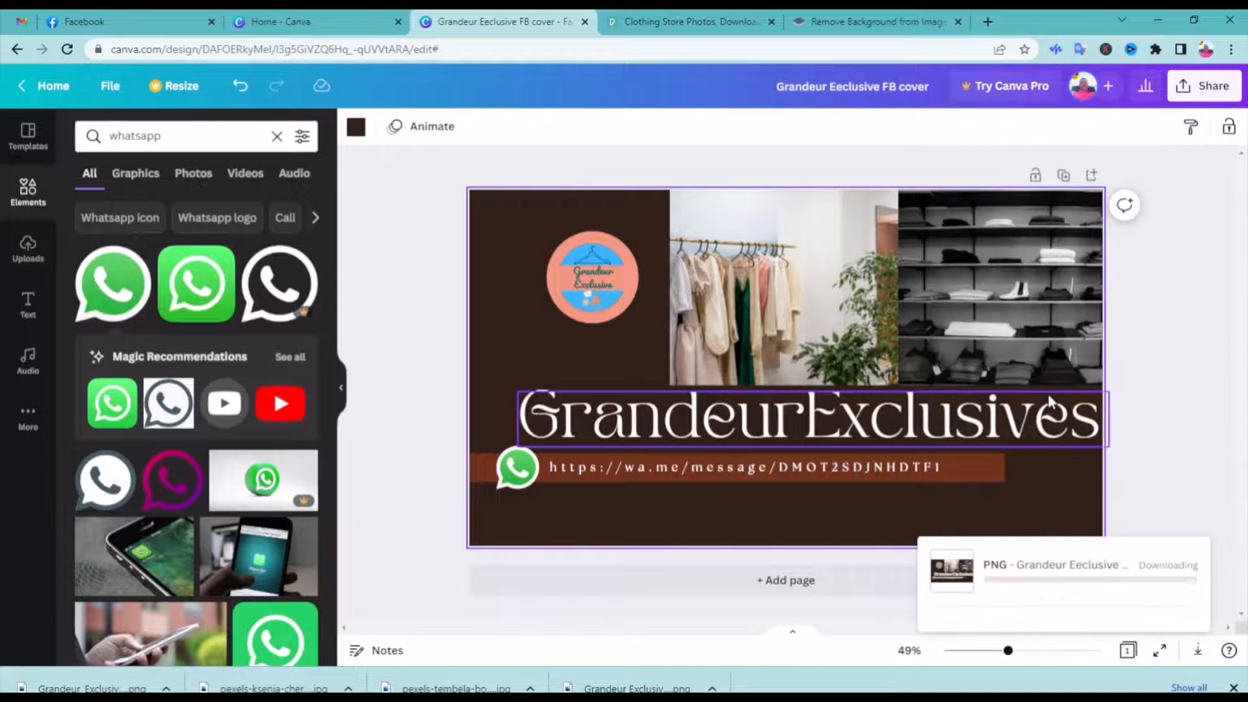
click(1164, 600)
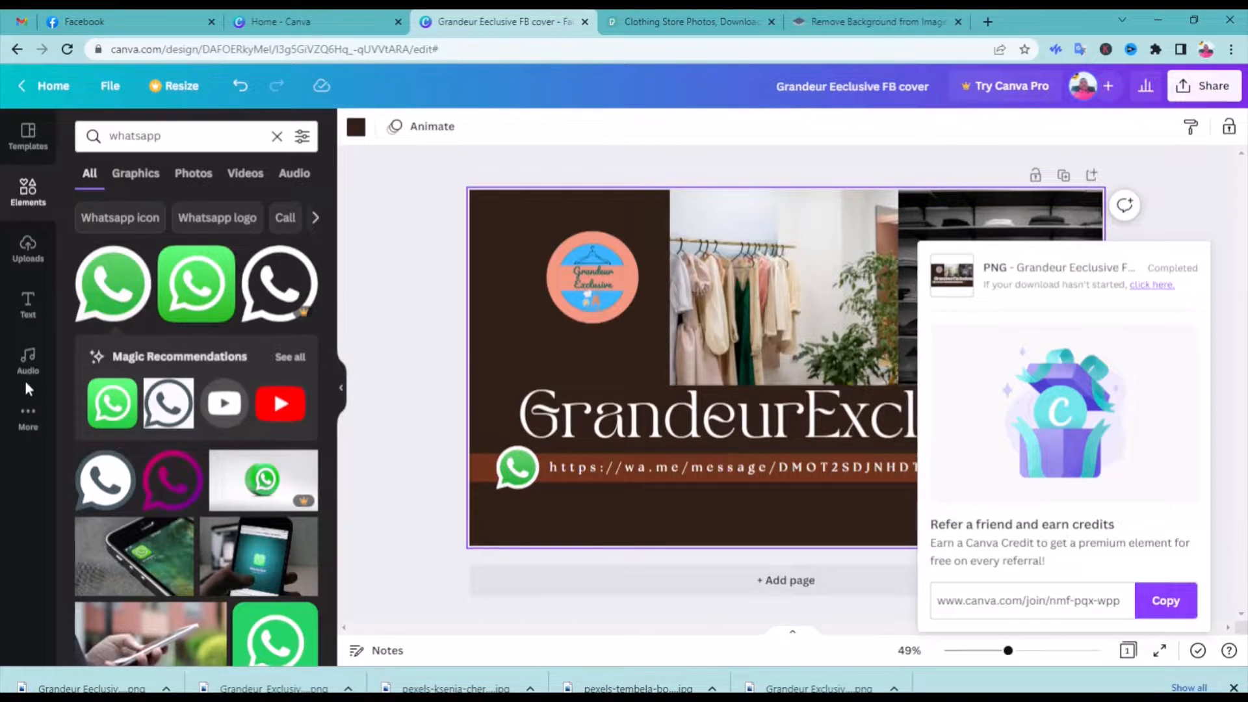
Switch to the Facebook Page setup and upload the Grandeur Exclusive logo as profile picture and the downloaded cover as cover photo
click(177, 26)
click(141, 270)
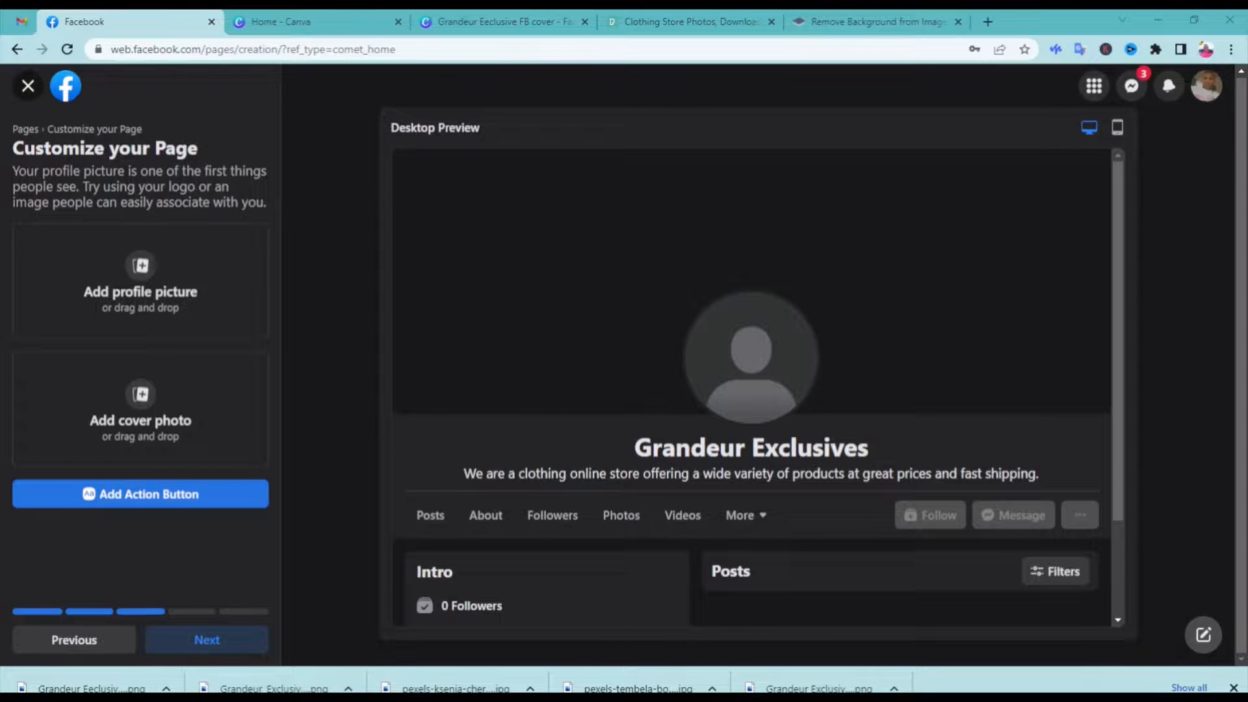
click(449, 415)
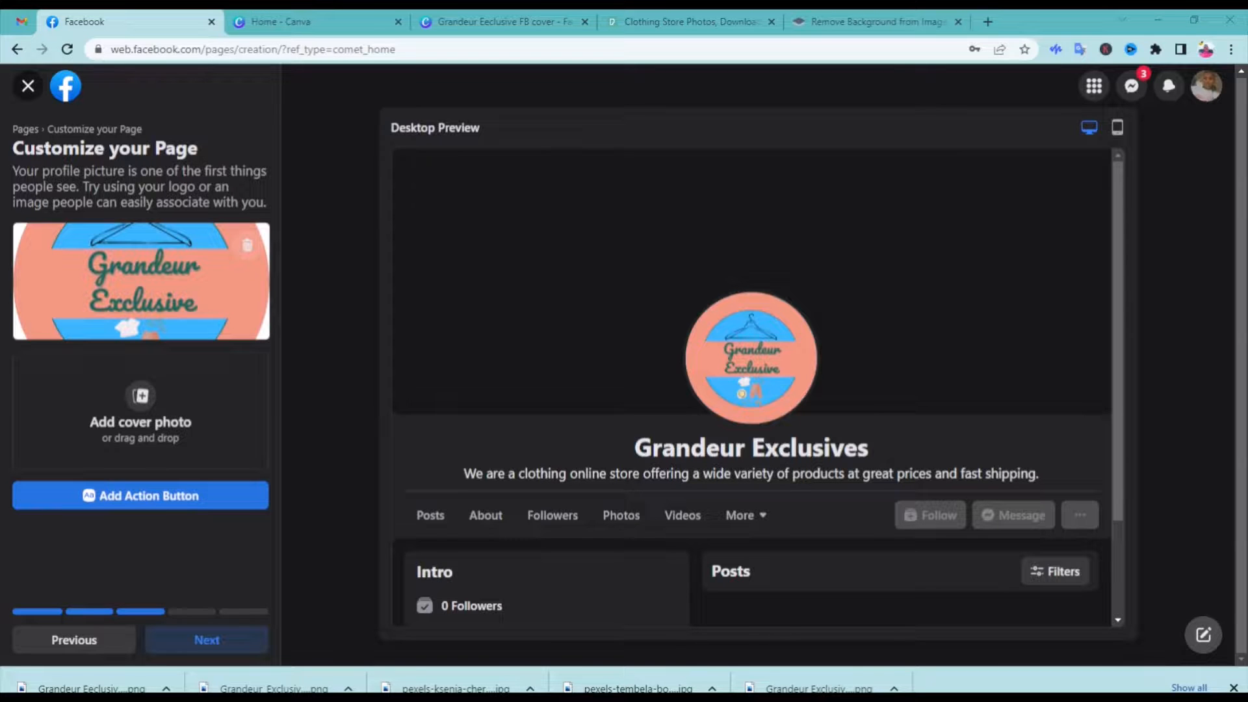
click(494, 360)
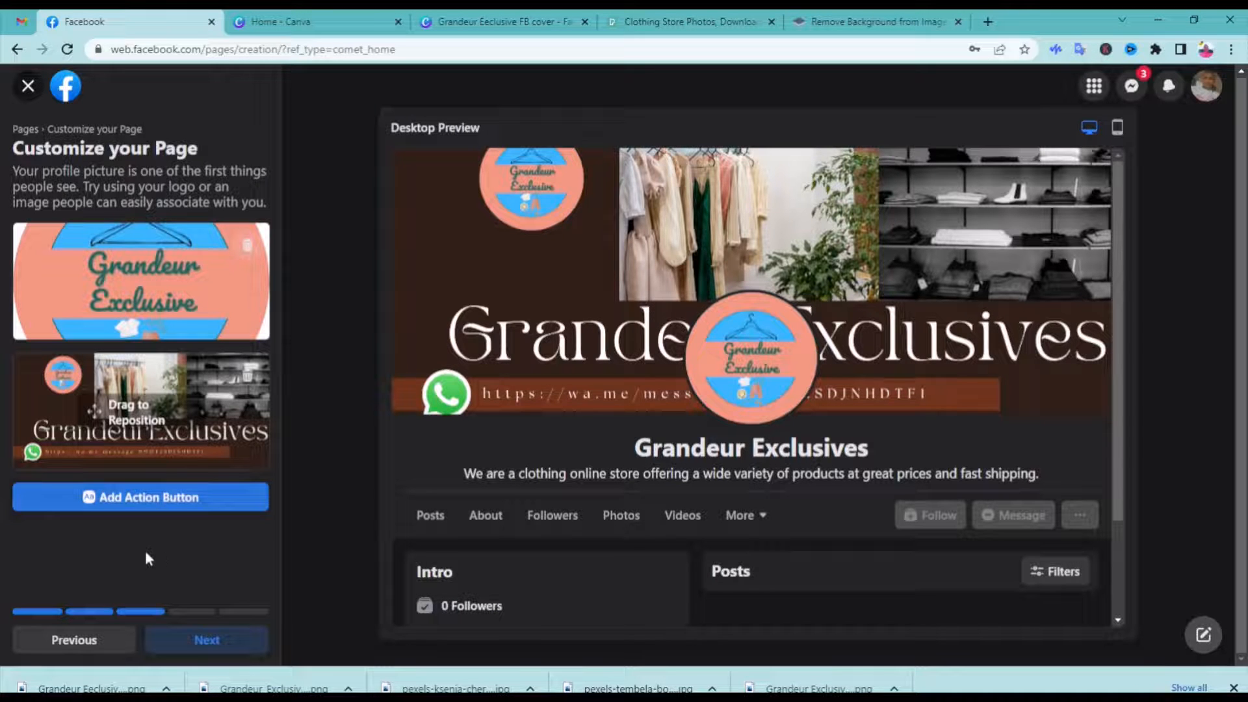
Set the Page's action button to Send WhatsApp Message
click(156, 502)
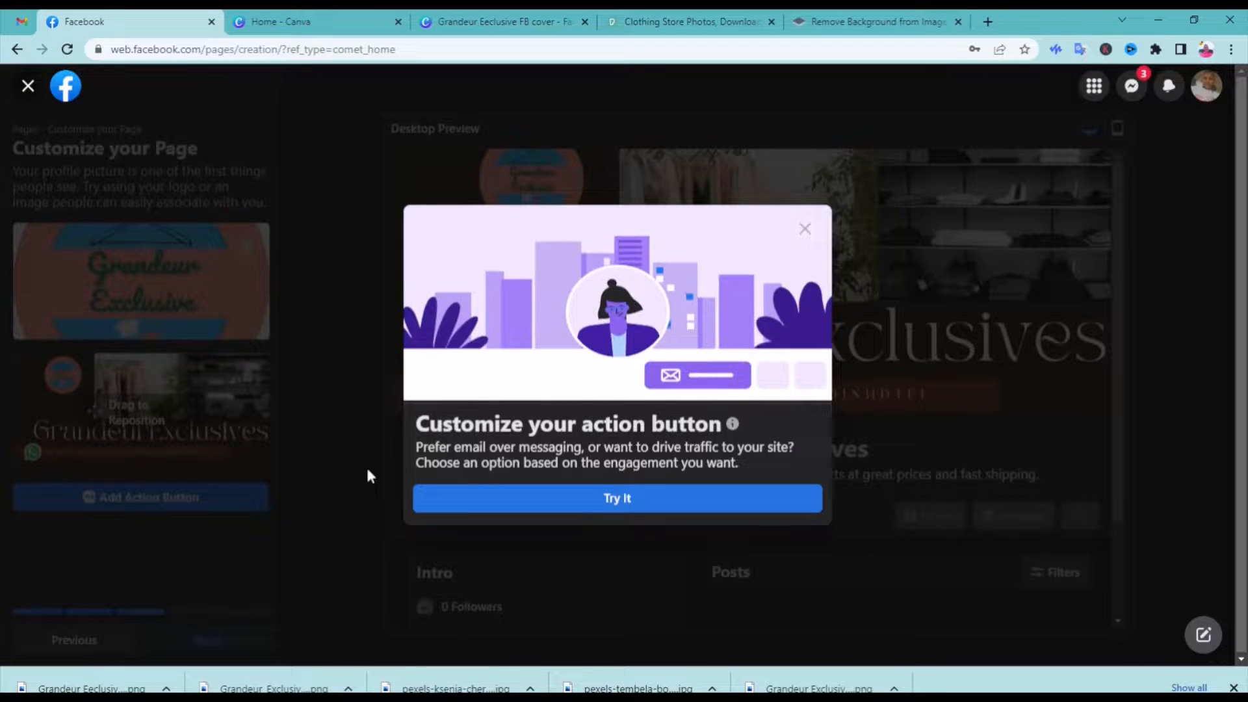
click(556, 505)
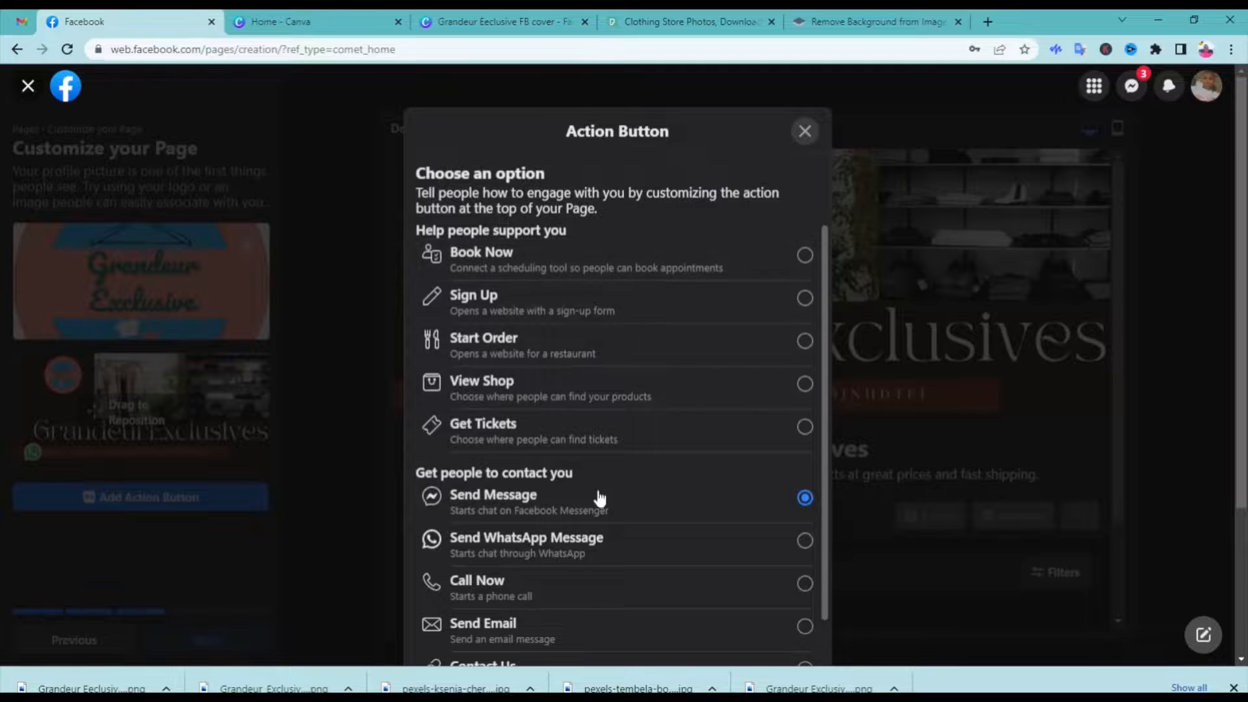
click(805, 541)
scroll(669, 481, down, 4)
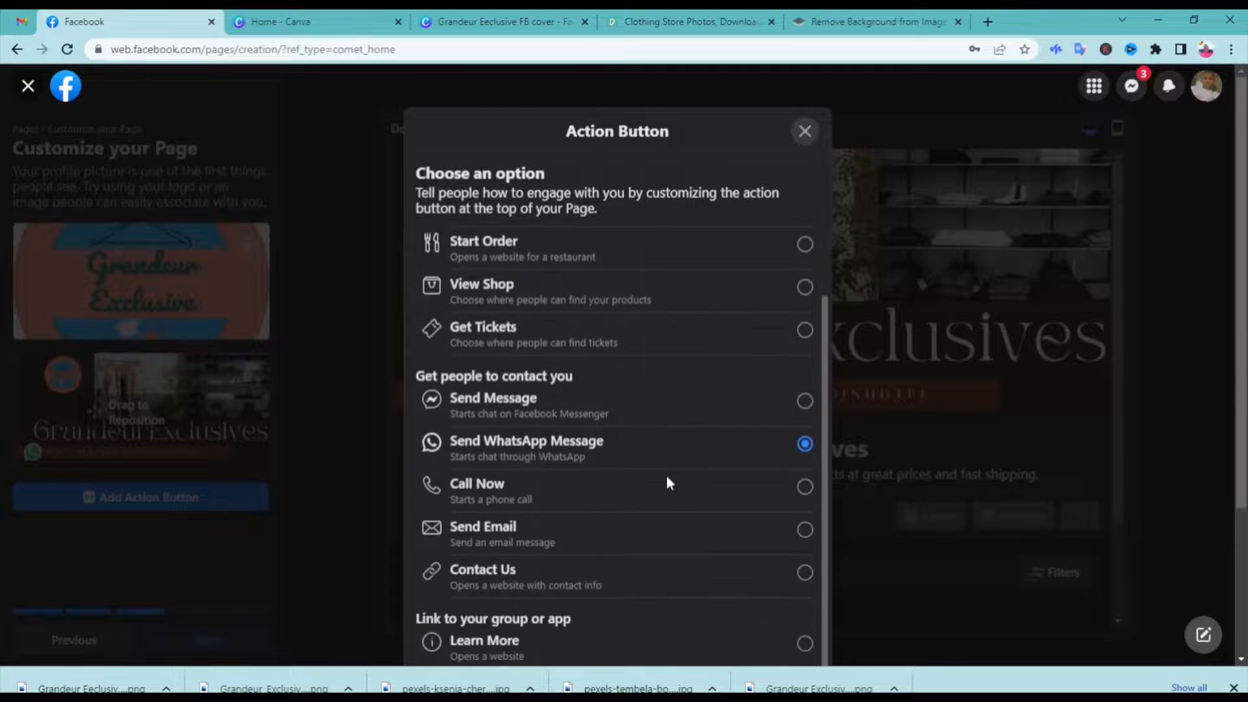
scroll(668, 481, up, 4)
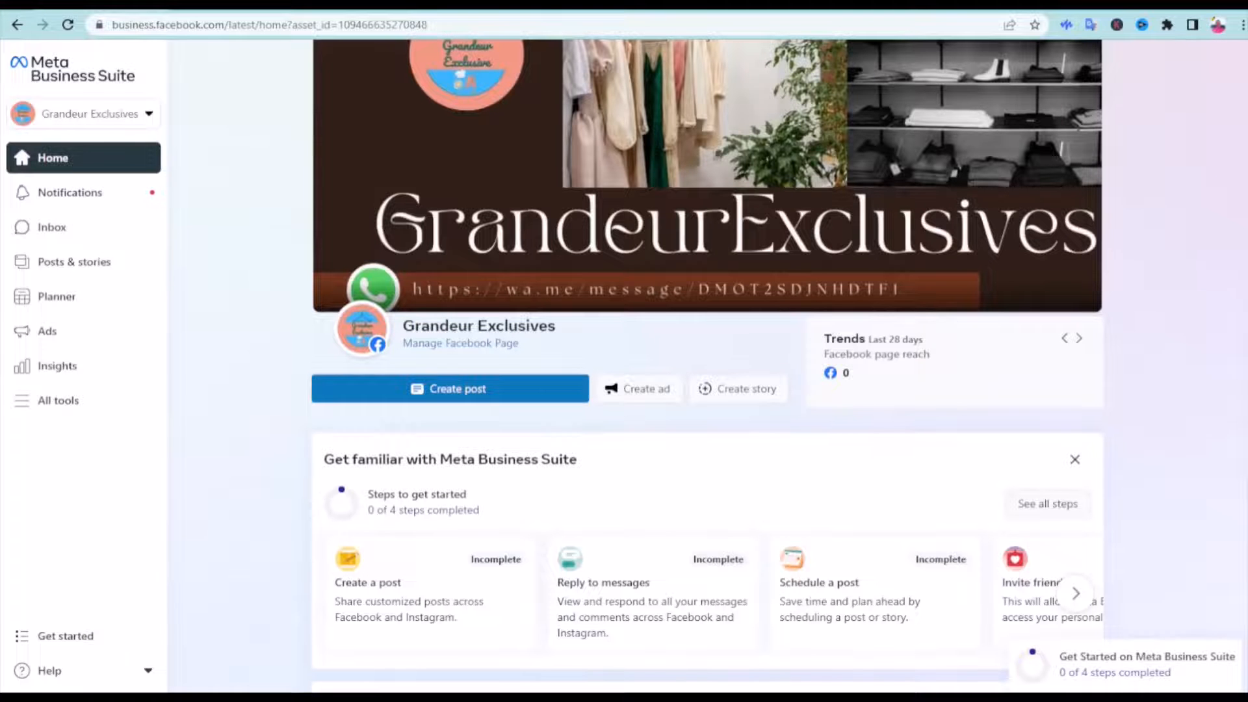
Start a new post for Grandeur Exclusives in Meta Business Suite and upload the Nike shoes video from the desktop
click(528, 396)
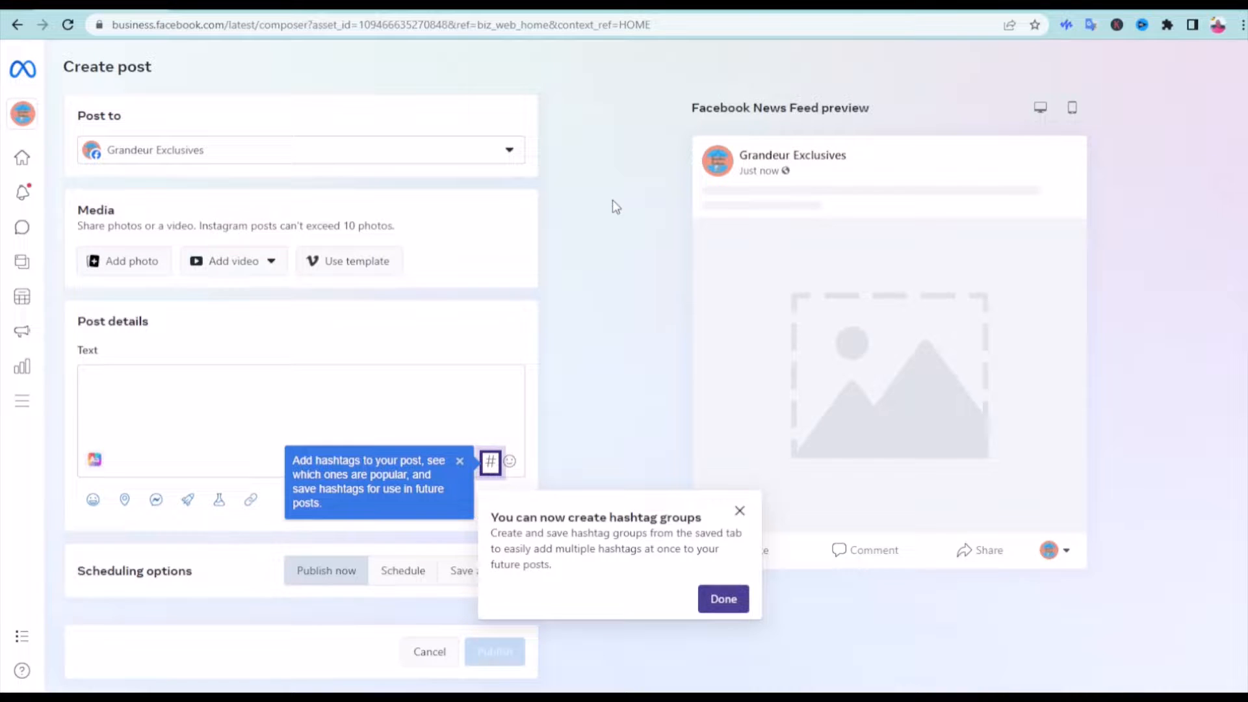
click(267, 263)
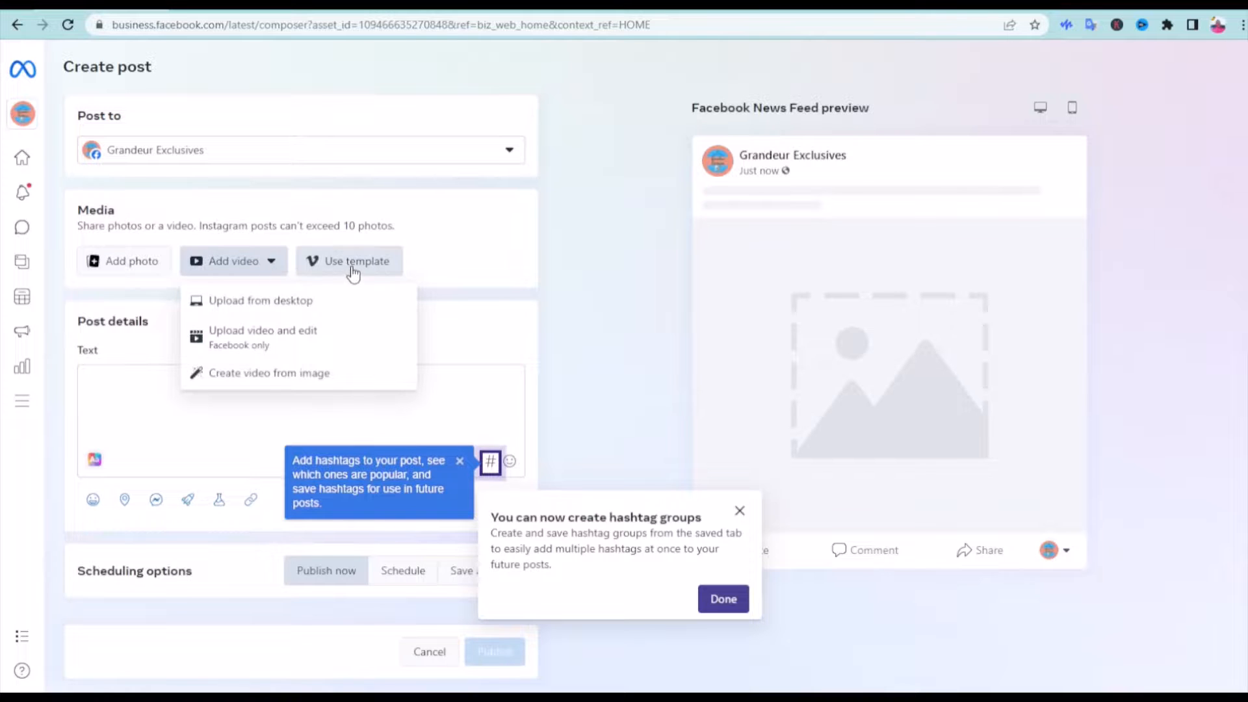
click(274, 302)
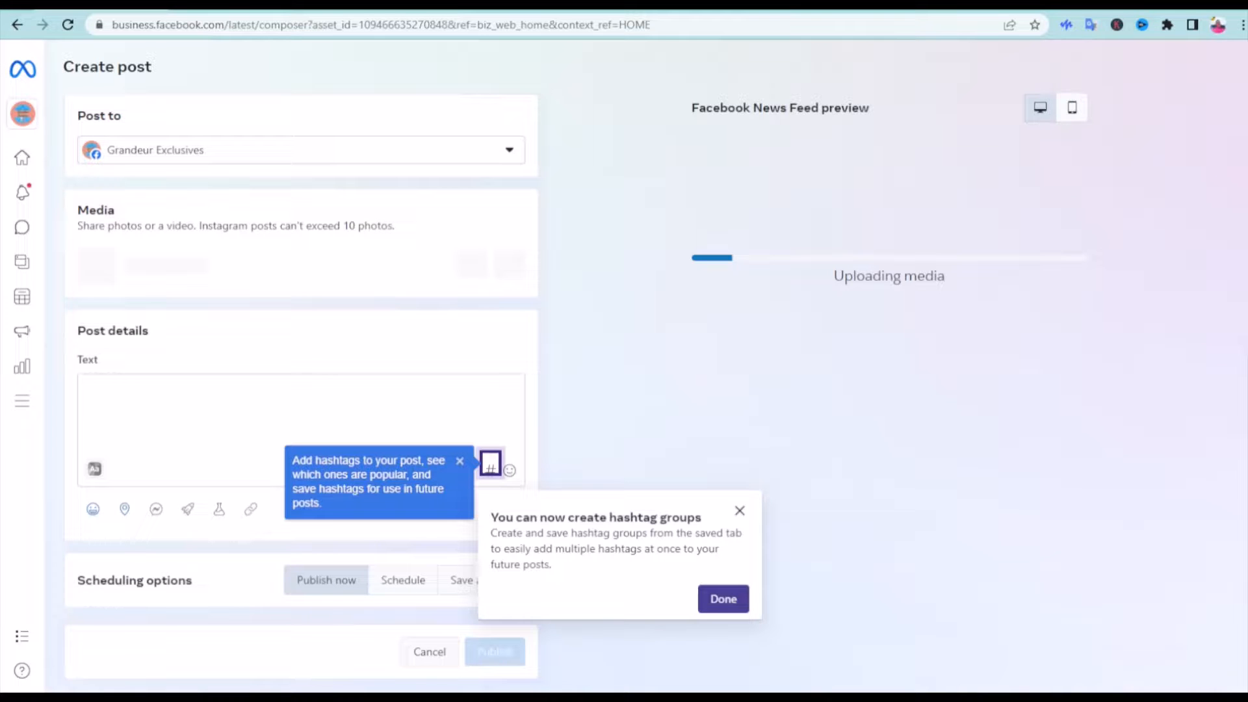
Write the post text with the store's WhatsApp link followed by "Get your quality NIKE shoes. Click on the link above"
click(184, 386)
key(ctrl+v)
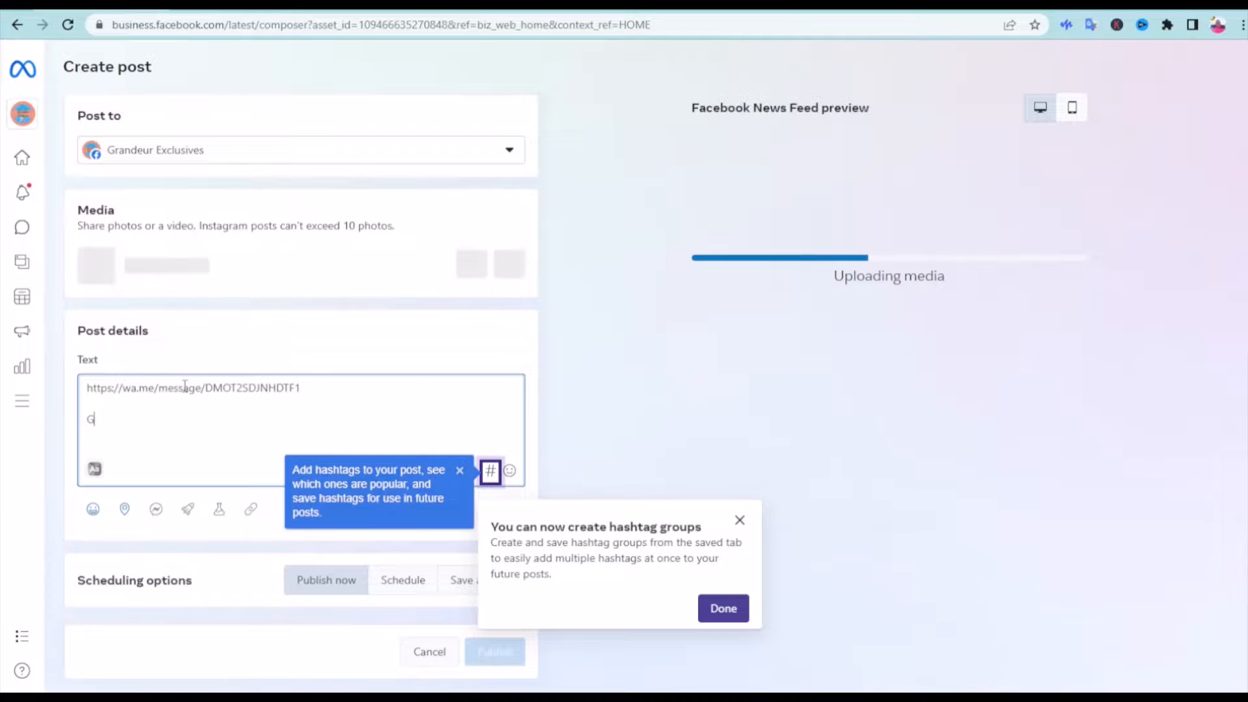
text(et your)
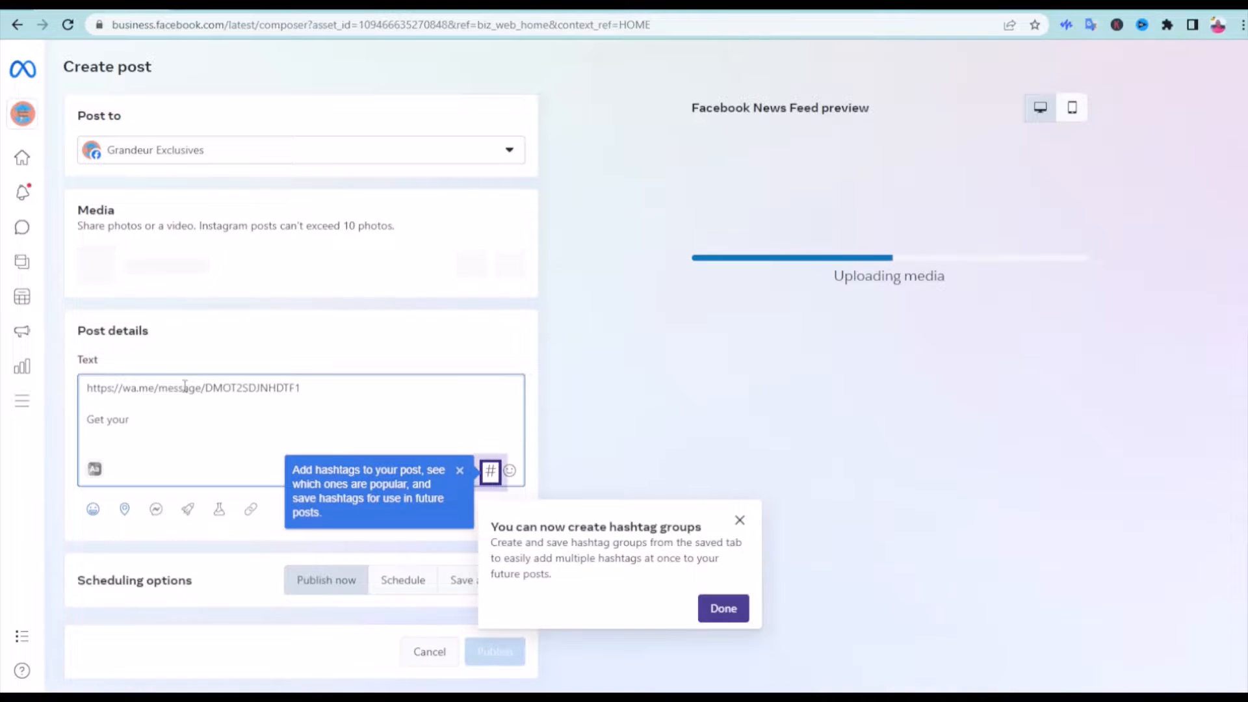
text(quality)
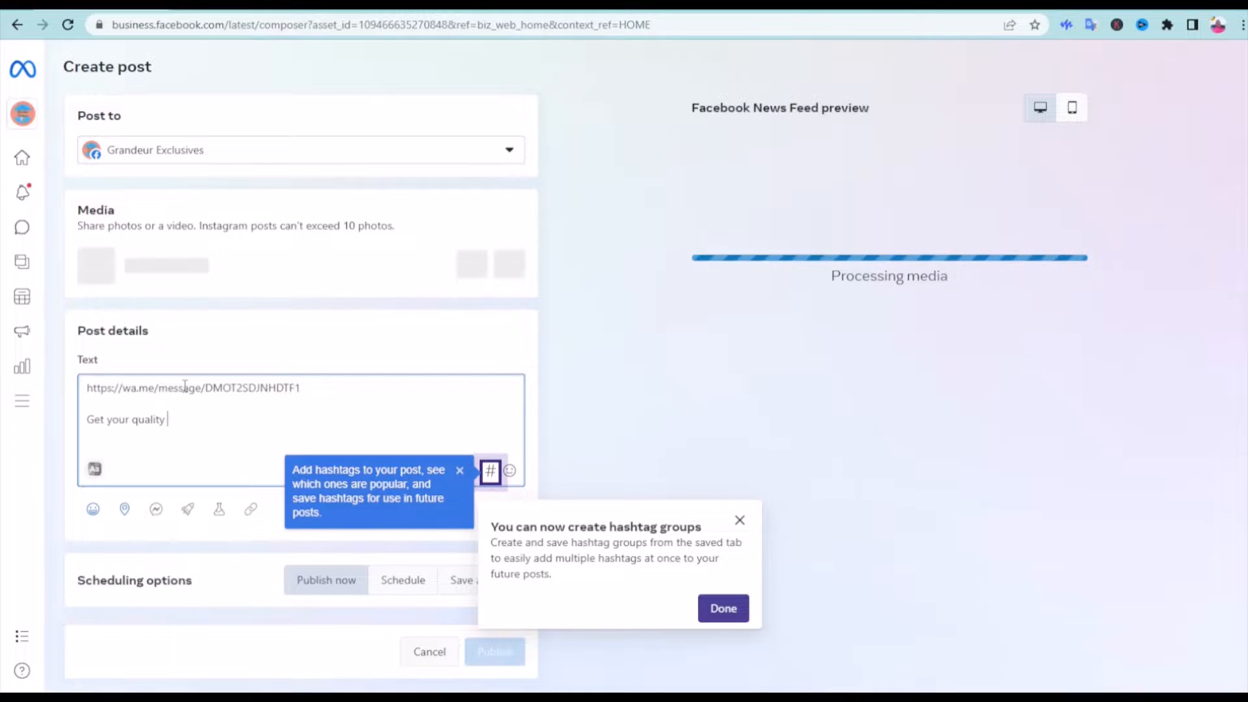
text(NIKE)
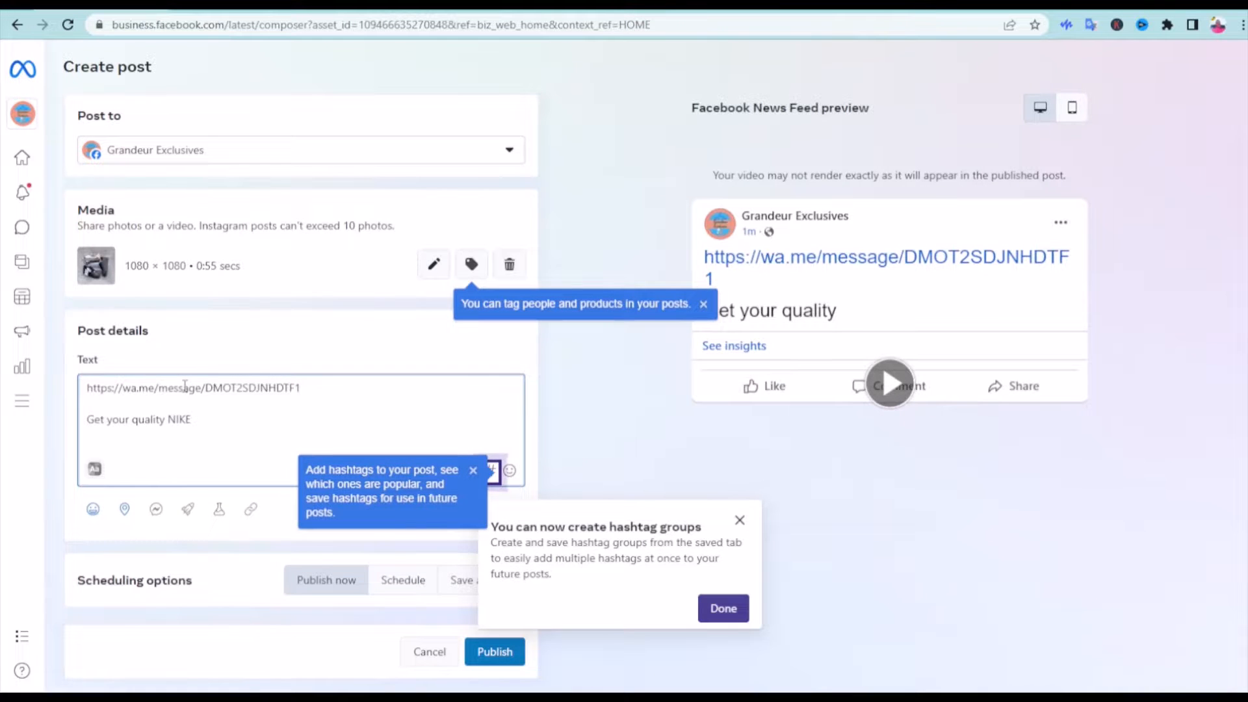
text( shoes)
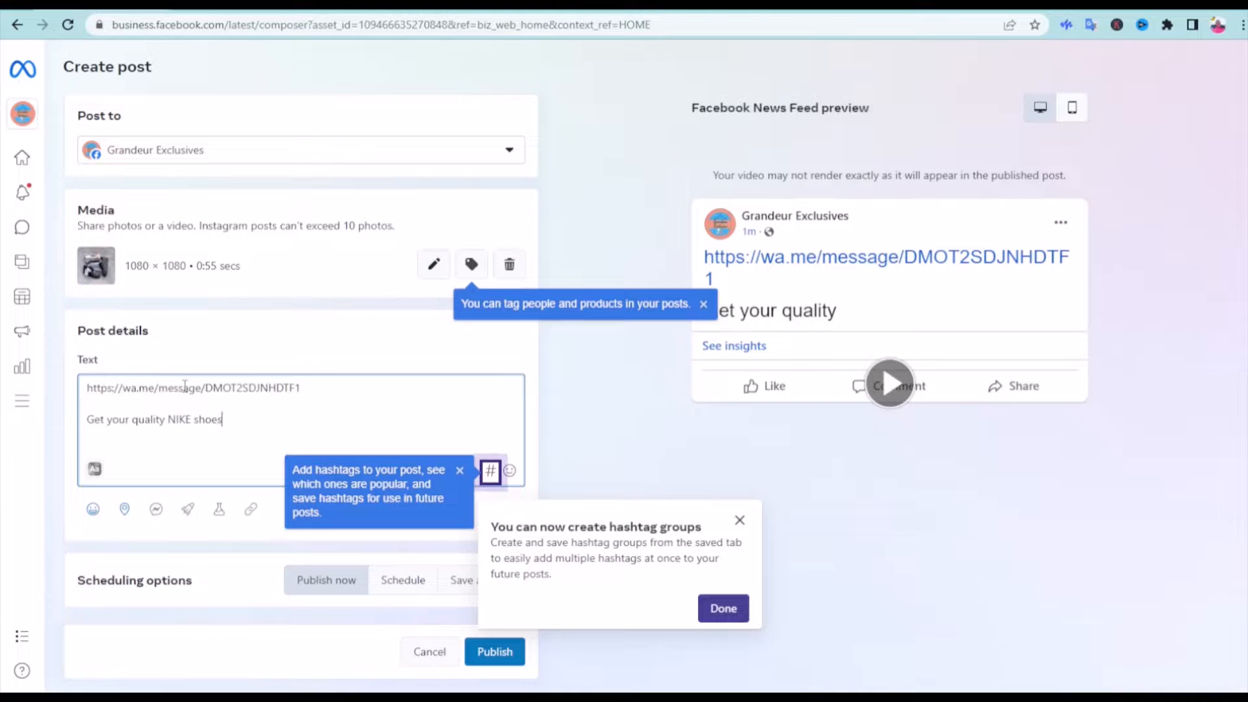
text(. )
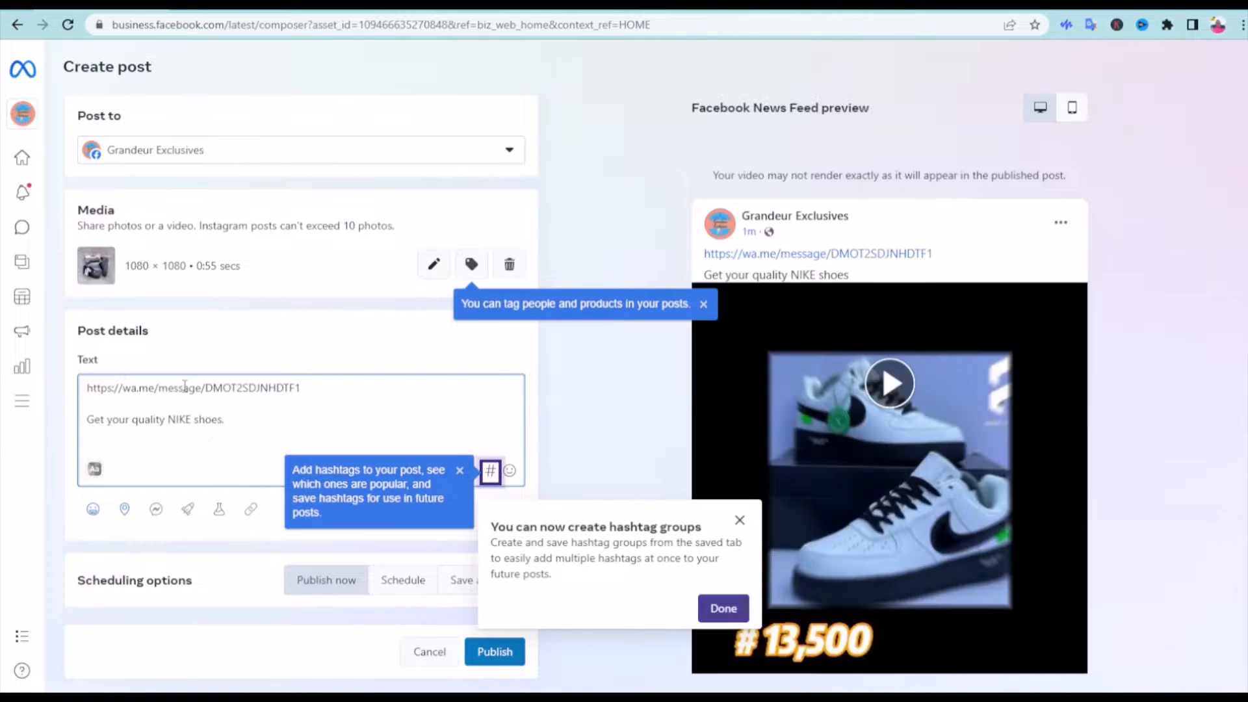
text(Click on the link above)
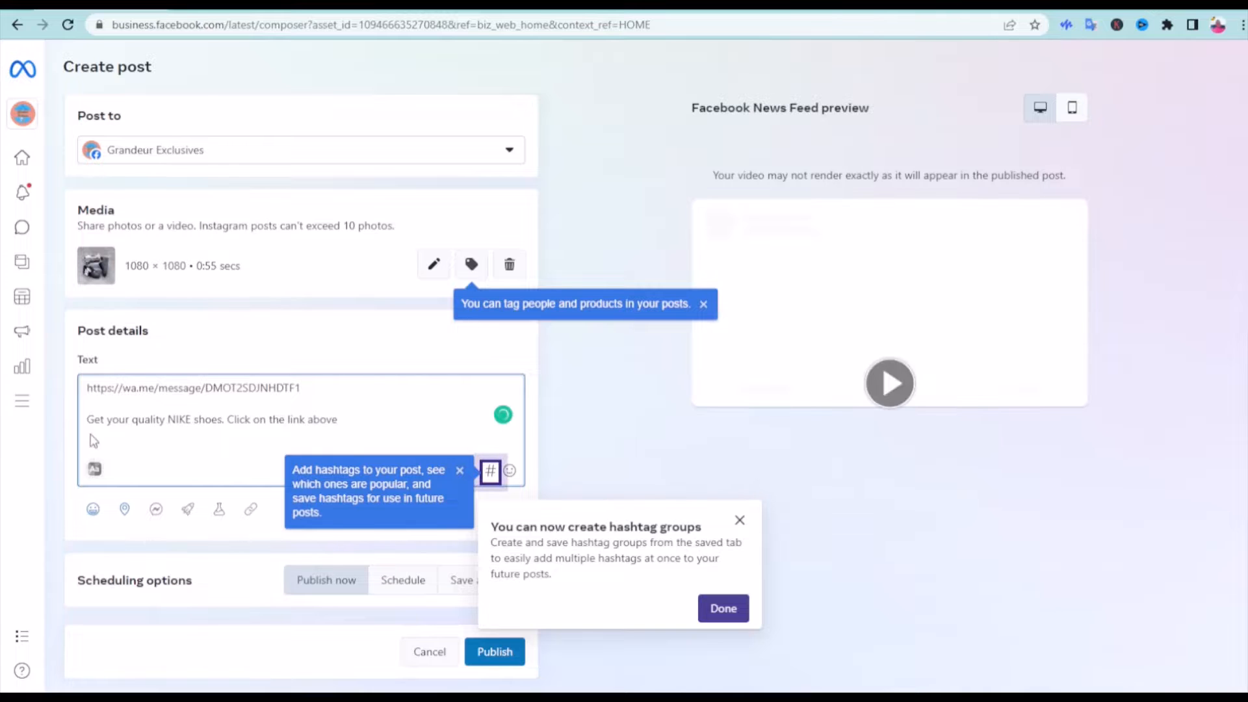
Search the post's hashtags for "footware" and select #footware, #footwarelove, #footwares, #footwarestore and #footwareonline
click(490, 471)
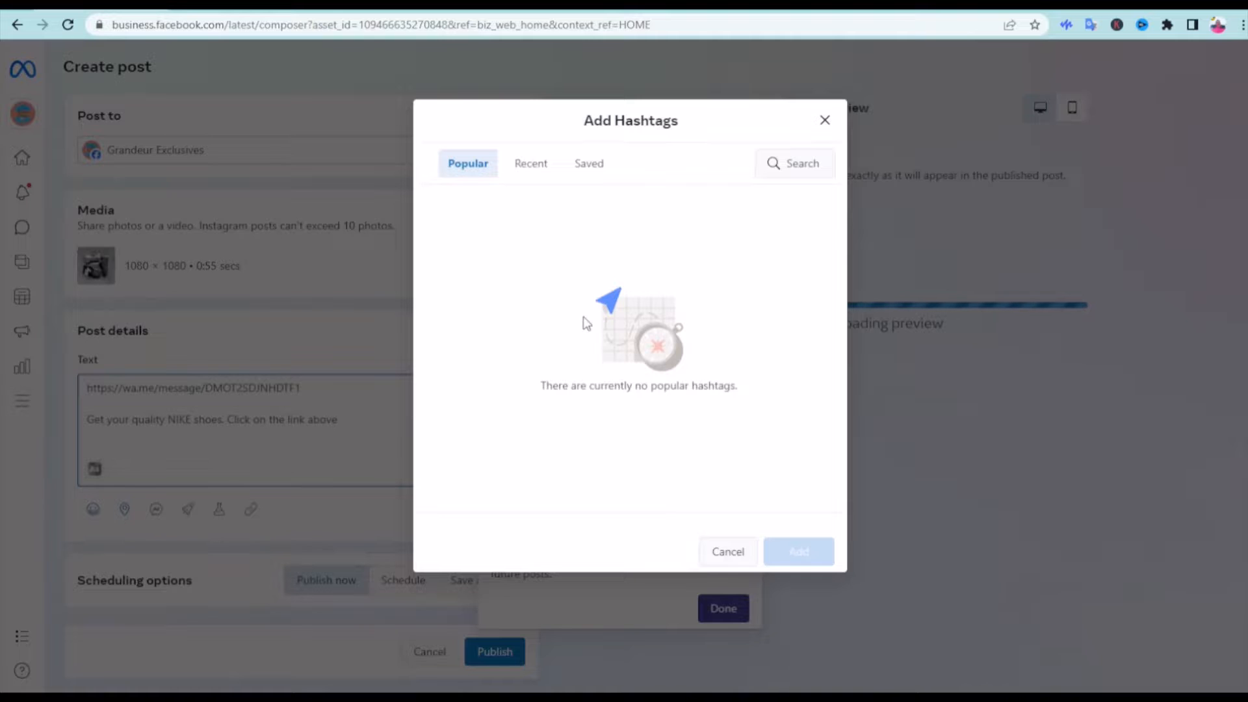
click(775, 167)
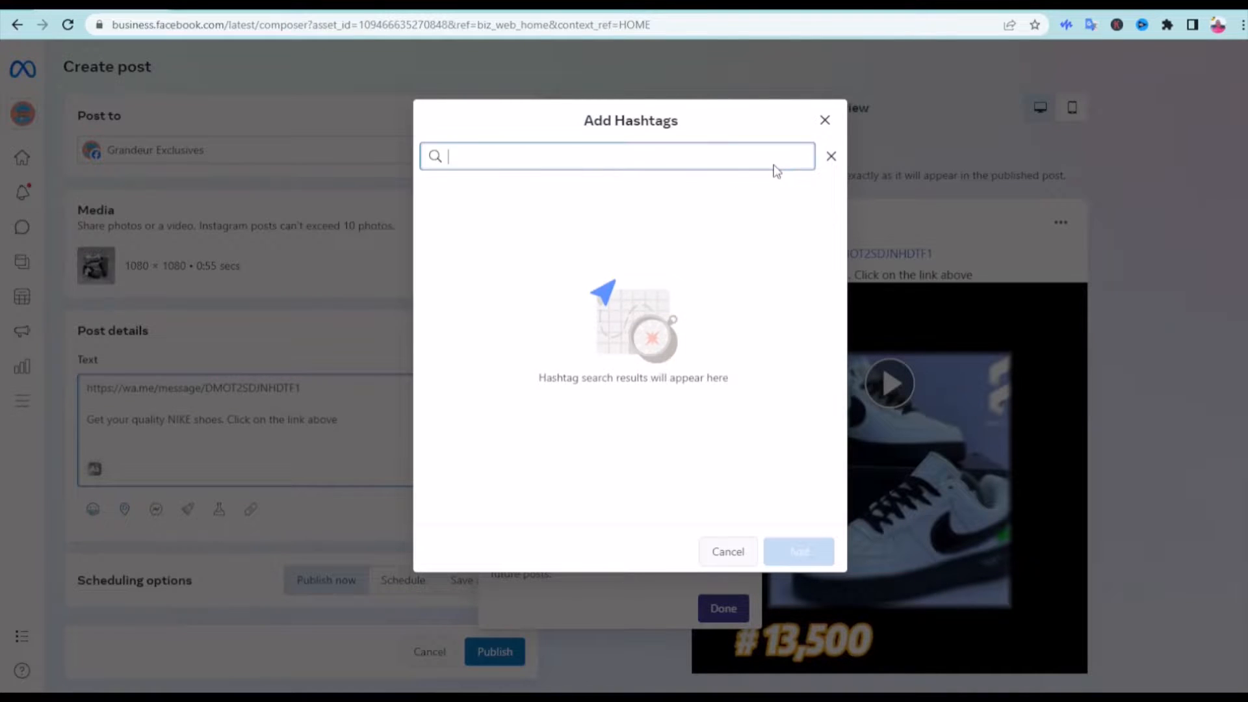
text(foot)
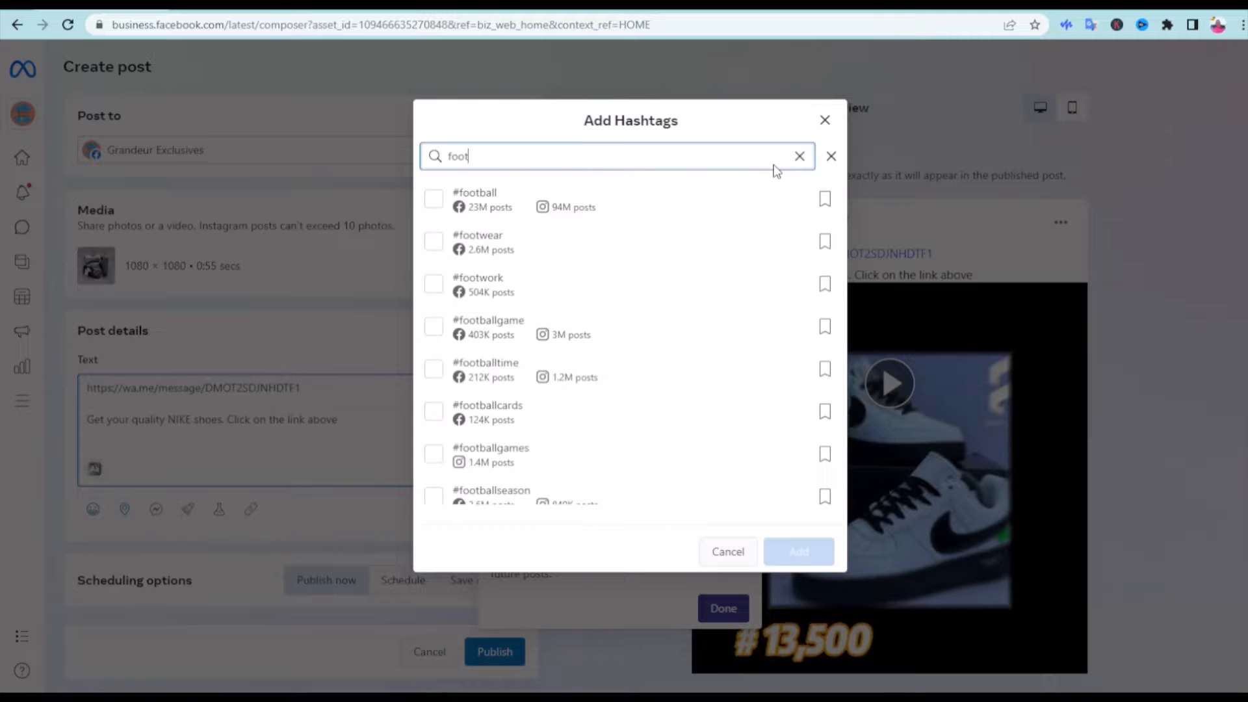
text(ware)
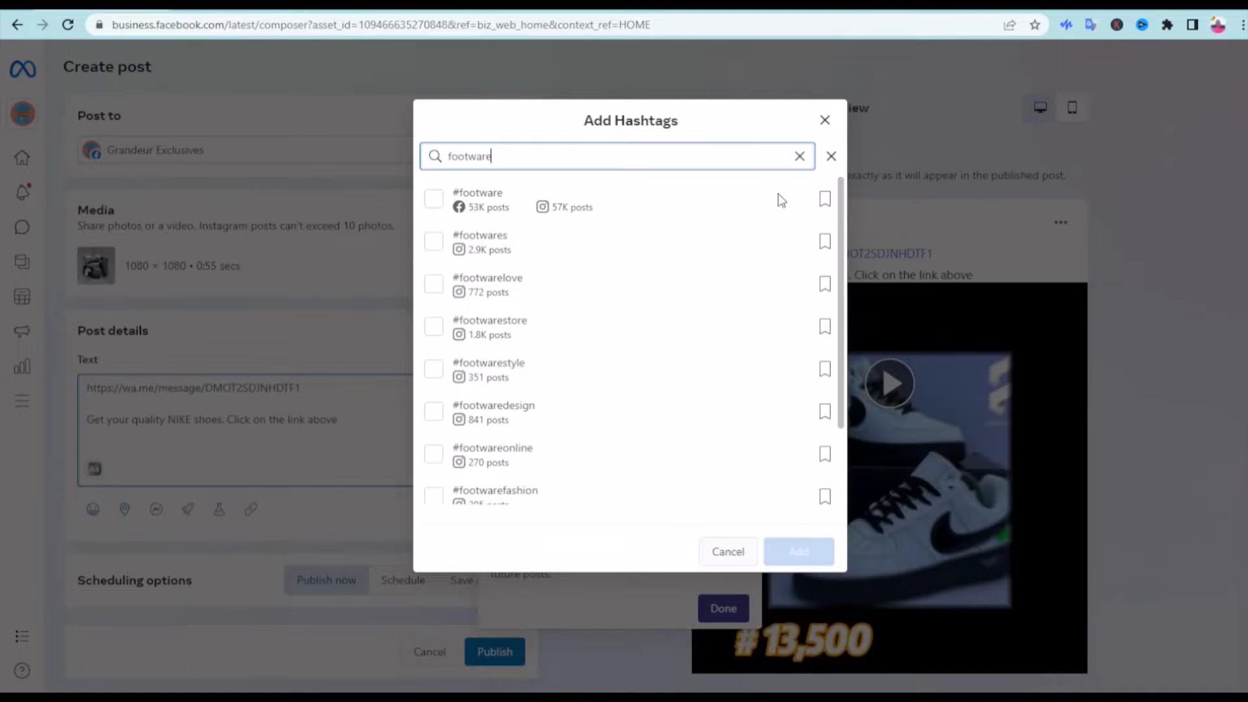
click(433, 199)
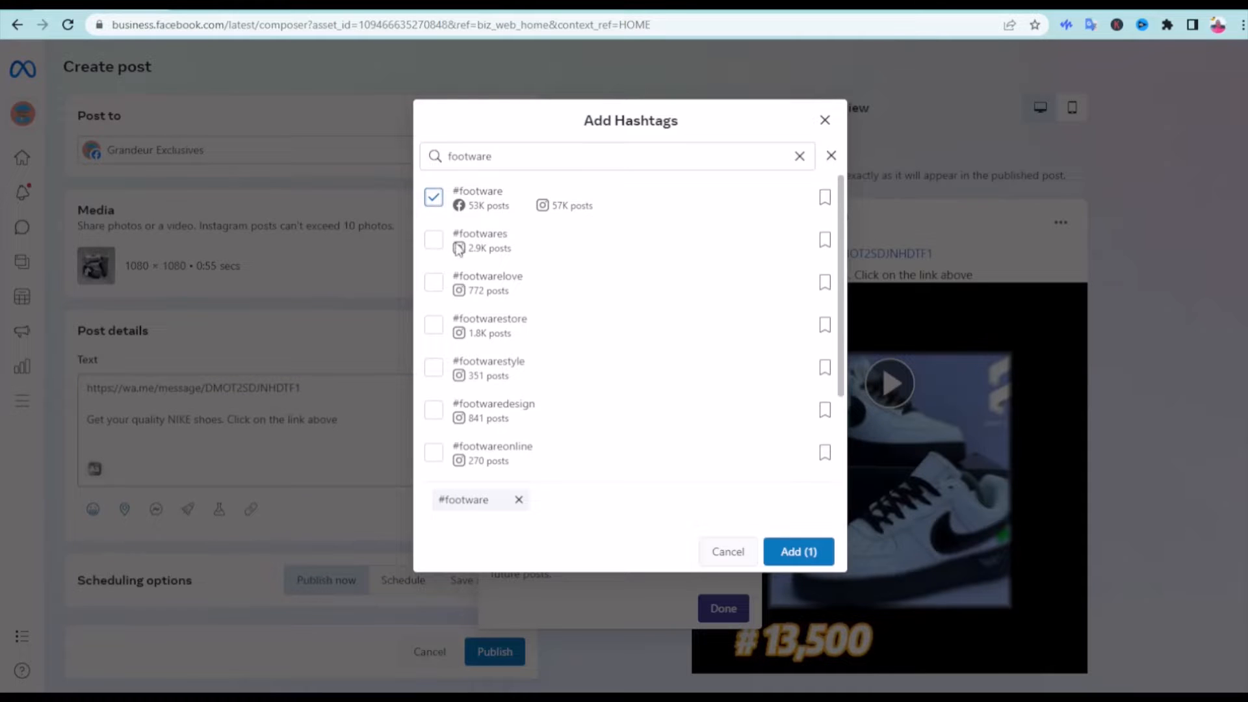
click(433, 282)
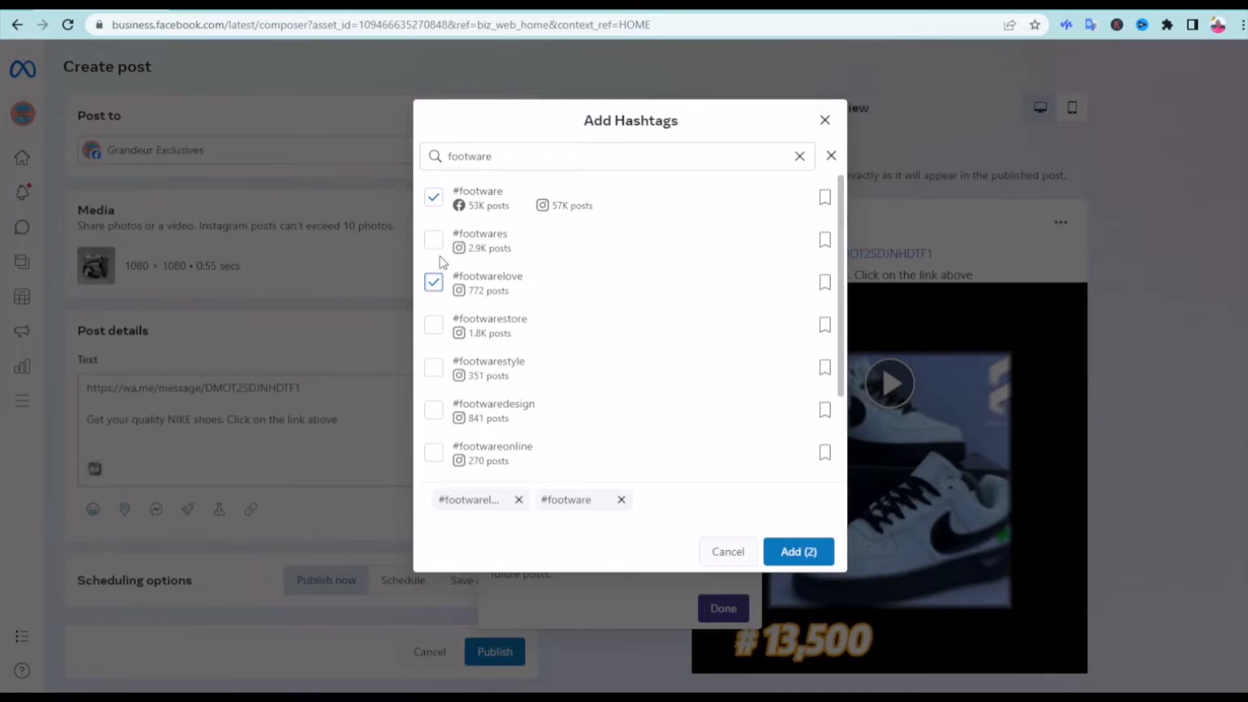
click(434, 241)
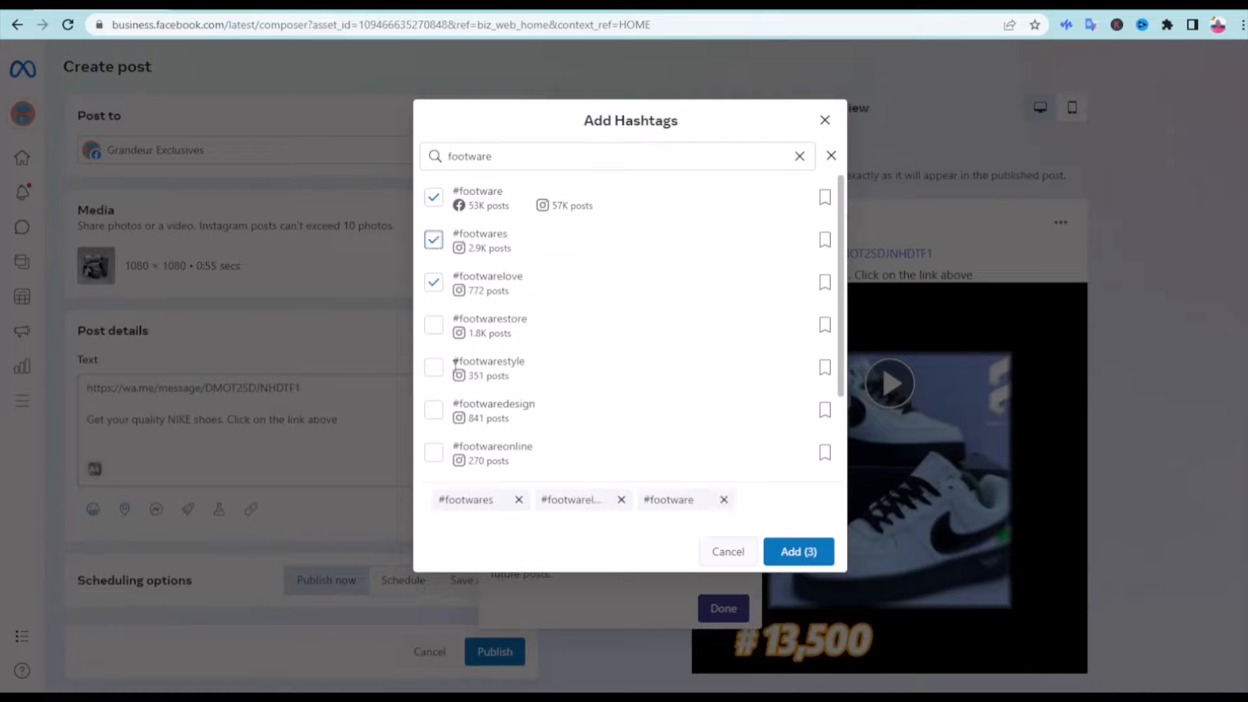
click(438, 329)
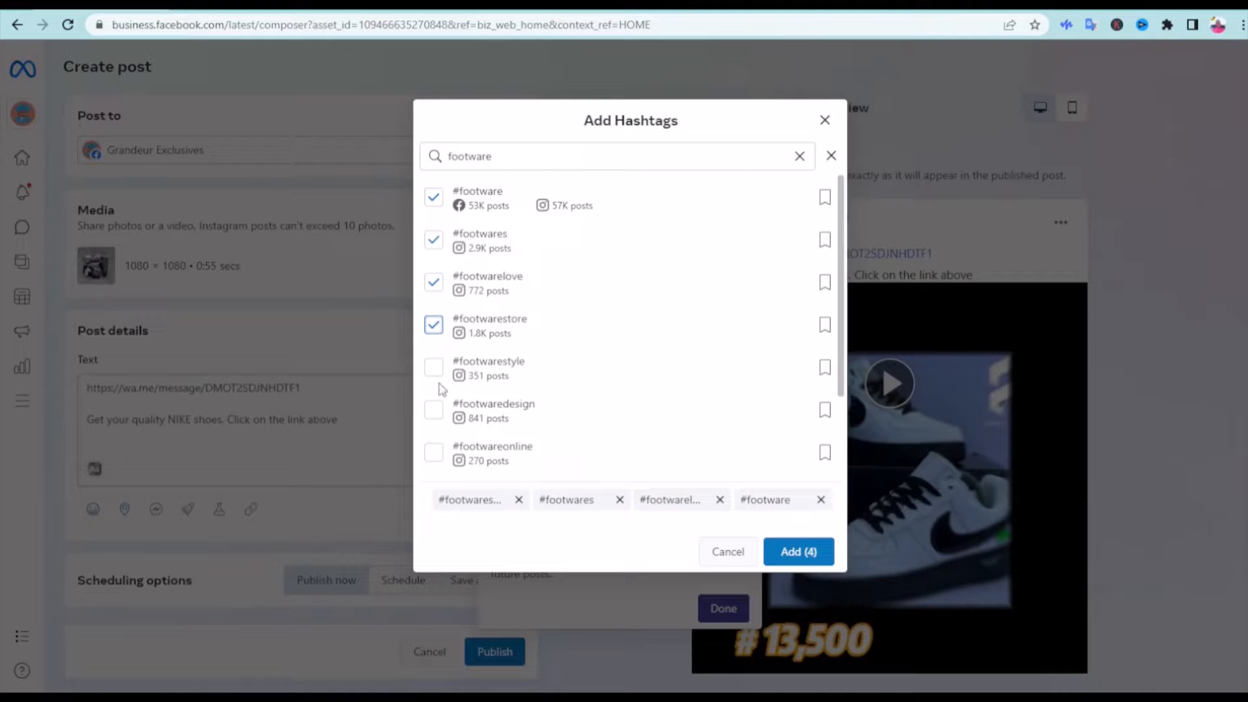
click(437, 457)
Replace the hashtag search with "nike" and select #nikeshoes, #nike and #nikeairmax
click(567, 154)
key(BackSpace)
key(BackSpace)
key(BackSpace)
key(BackSpace)
key(BackSpace)
key(BackSpace)
key(BackSpace)
key(BackSpace)
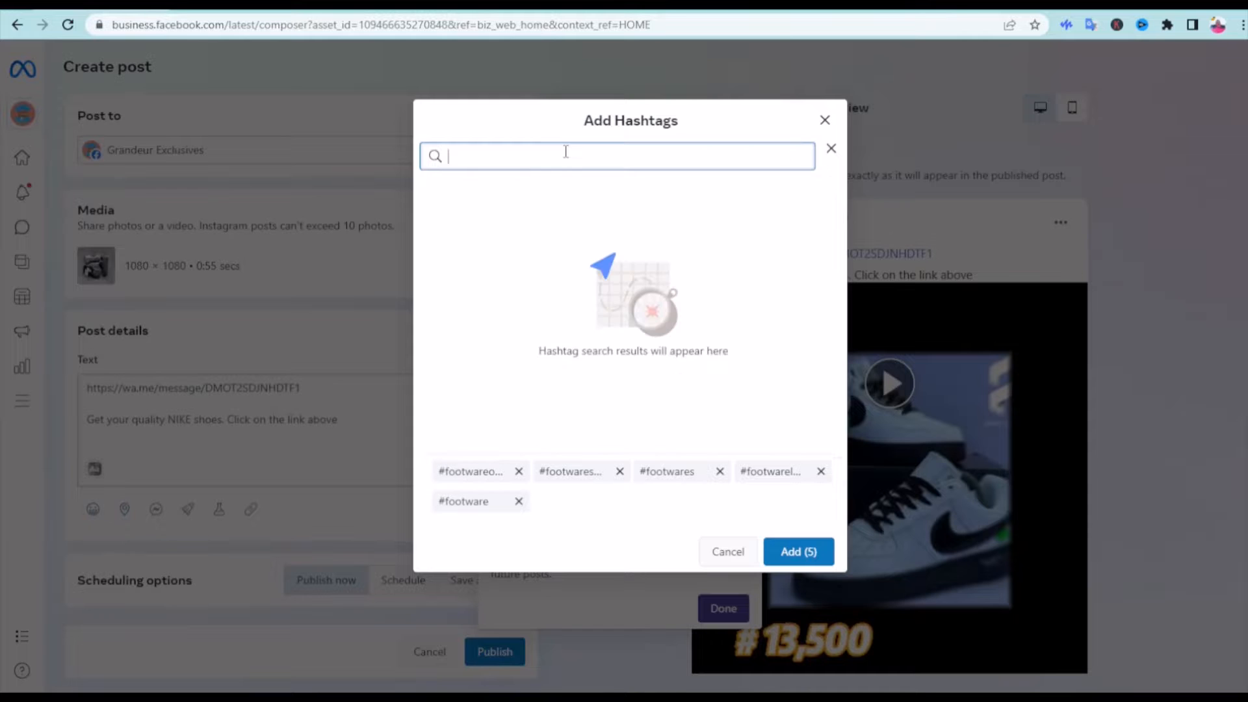
text(nike)
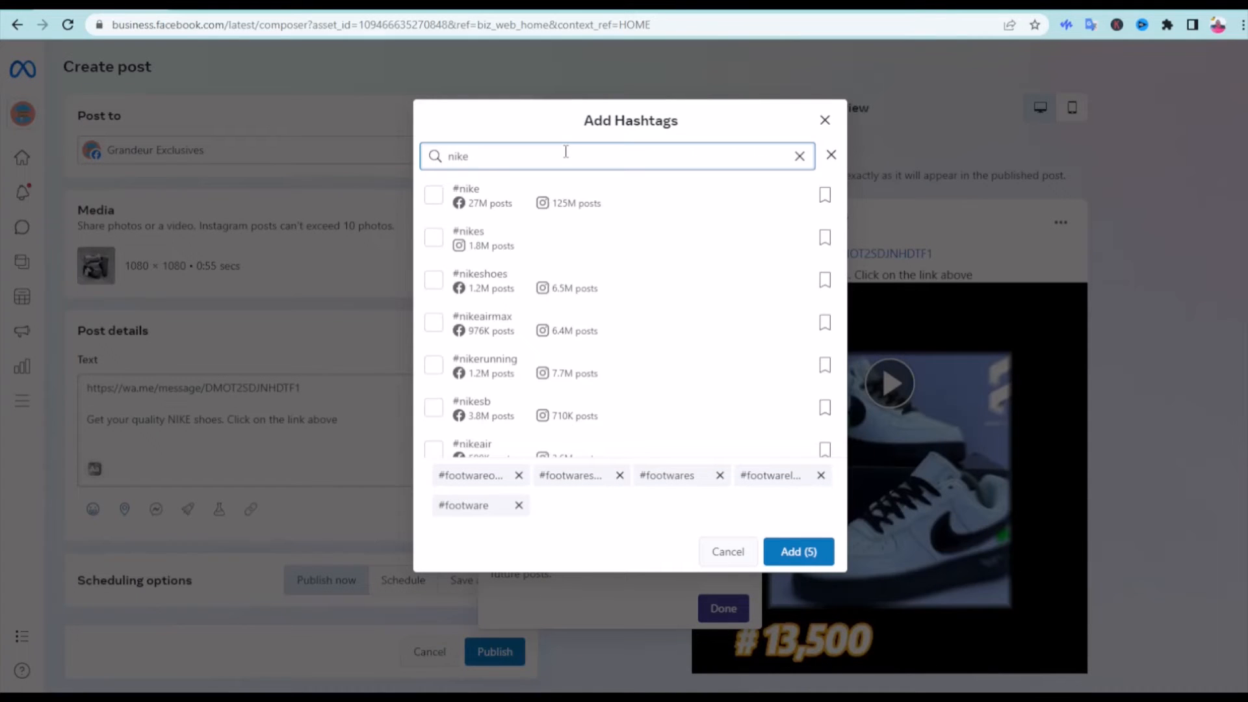
click(435, 285)
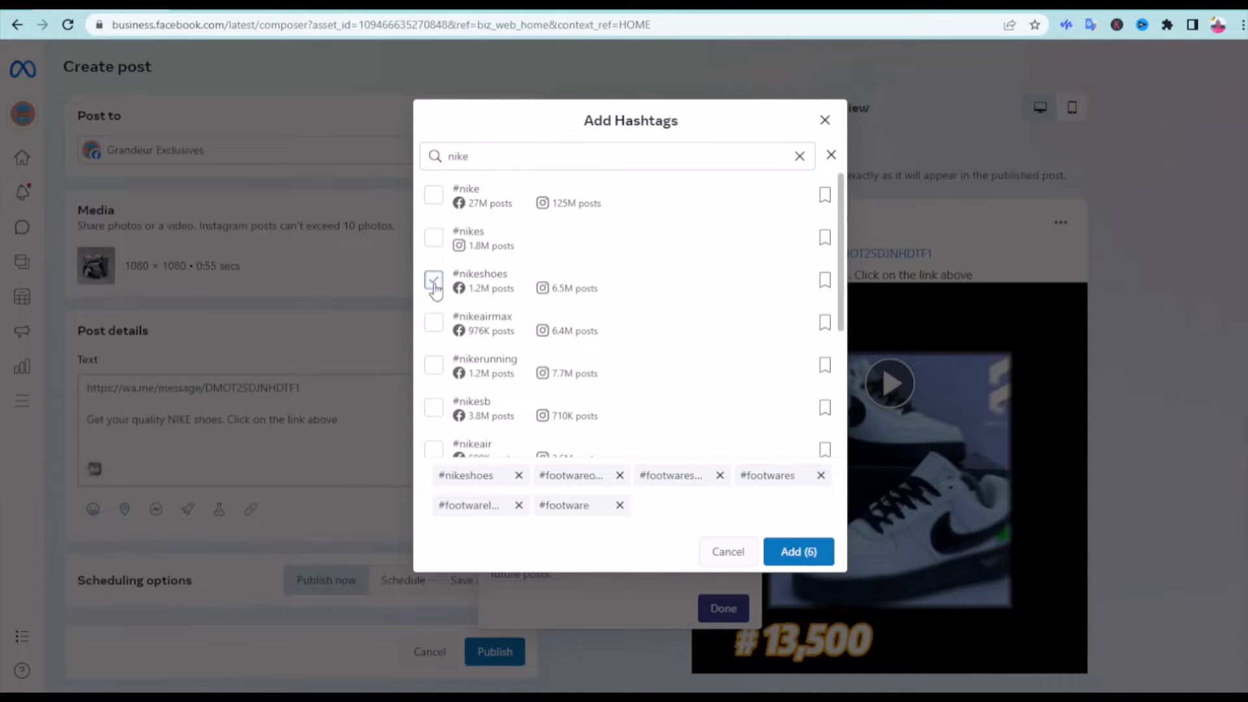
click(434, 199)
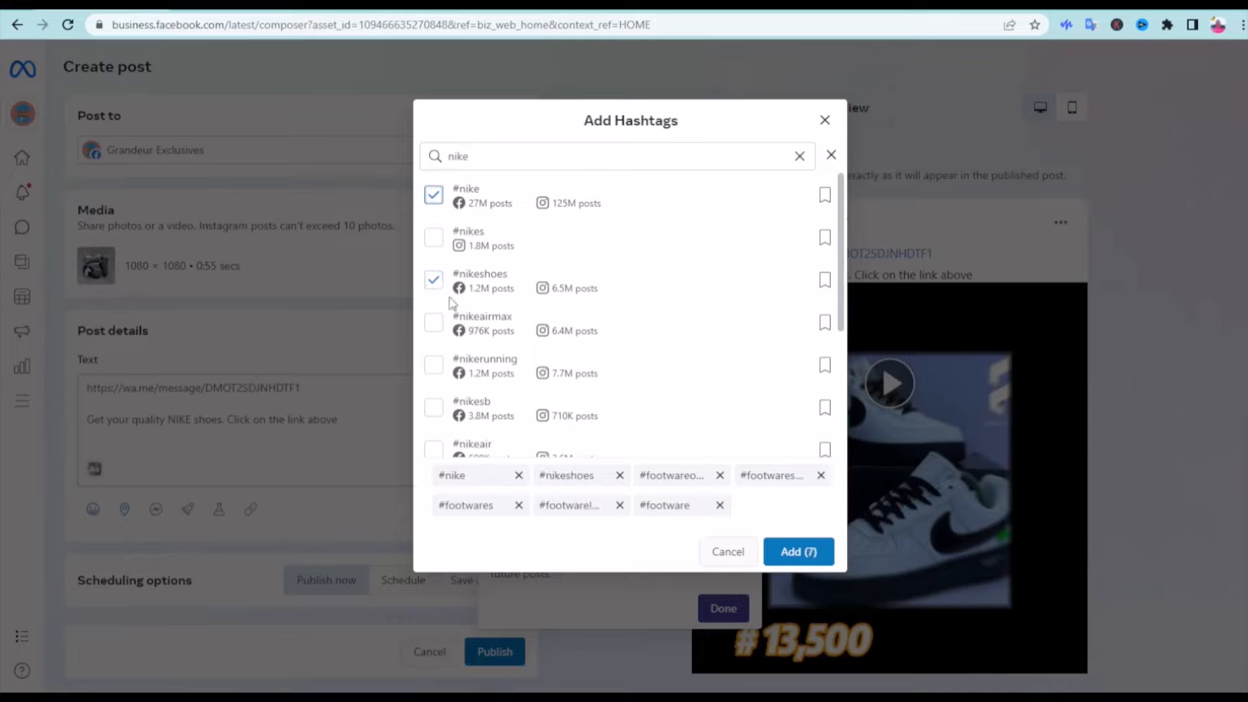
click(436, 325)
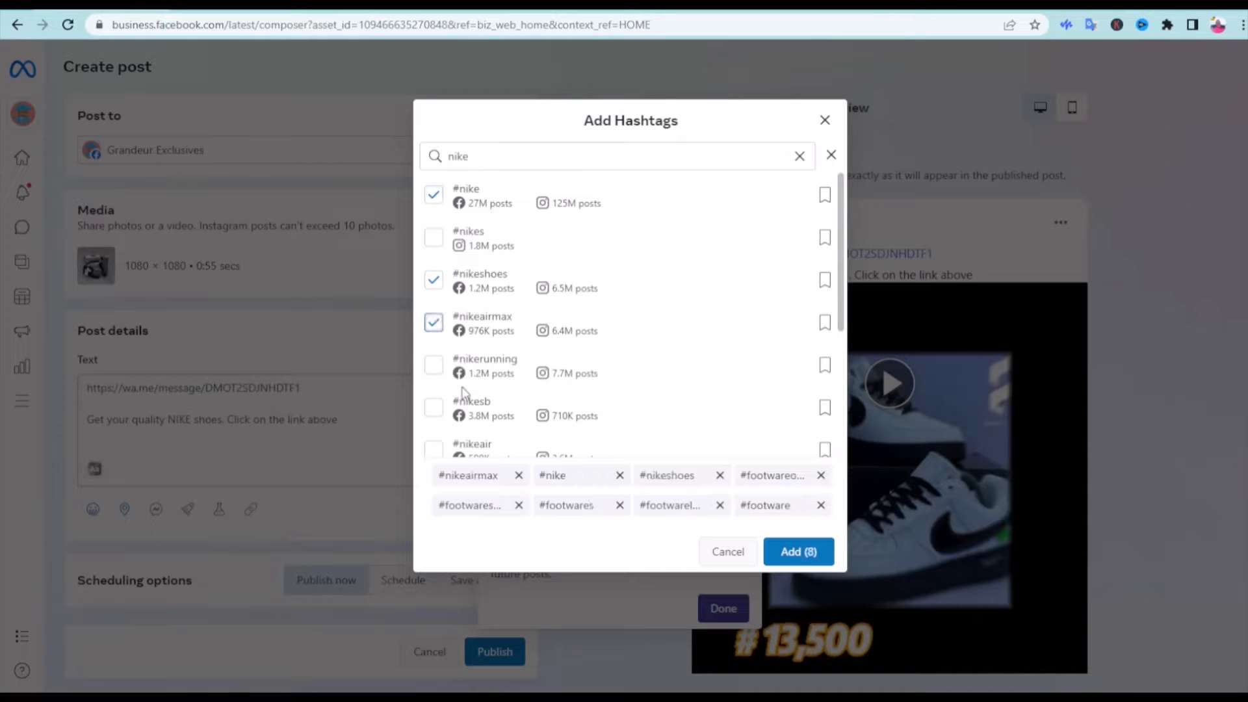
scroll(464, 424, down, 2)
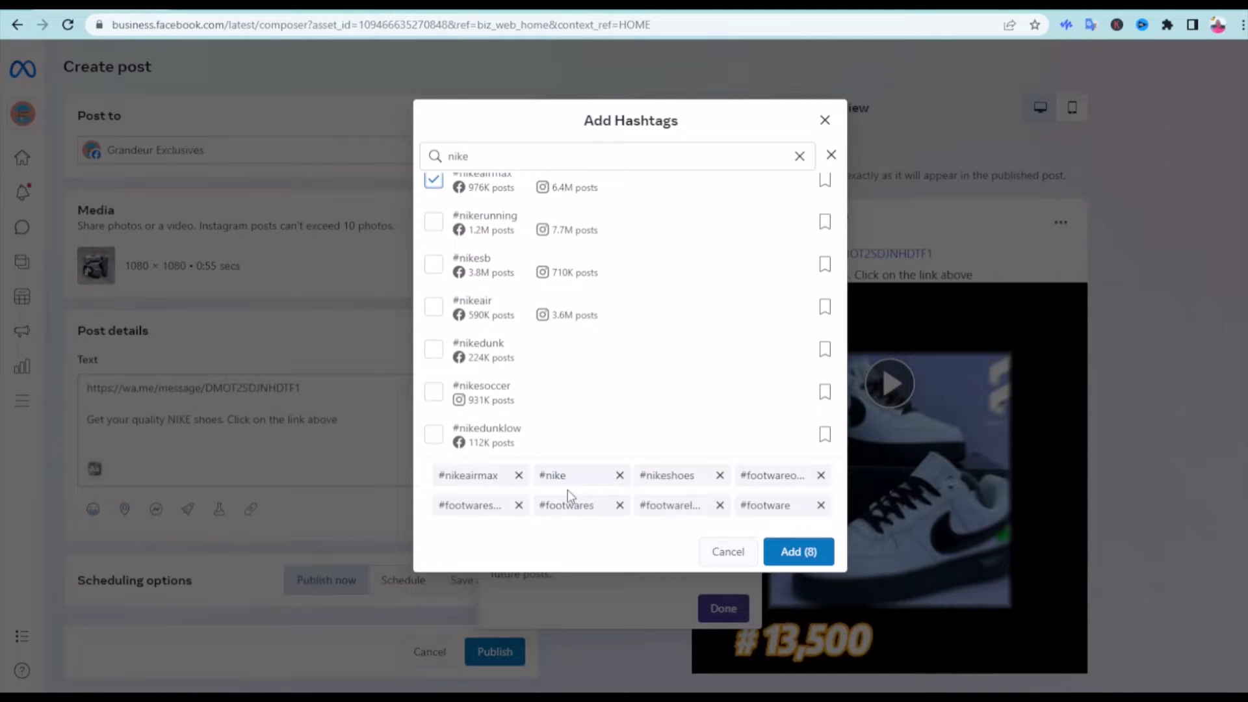
Search the hashtags for "size", select #Size and add all selected hashtags to the post
click(800, 156)
text(siz)
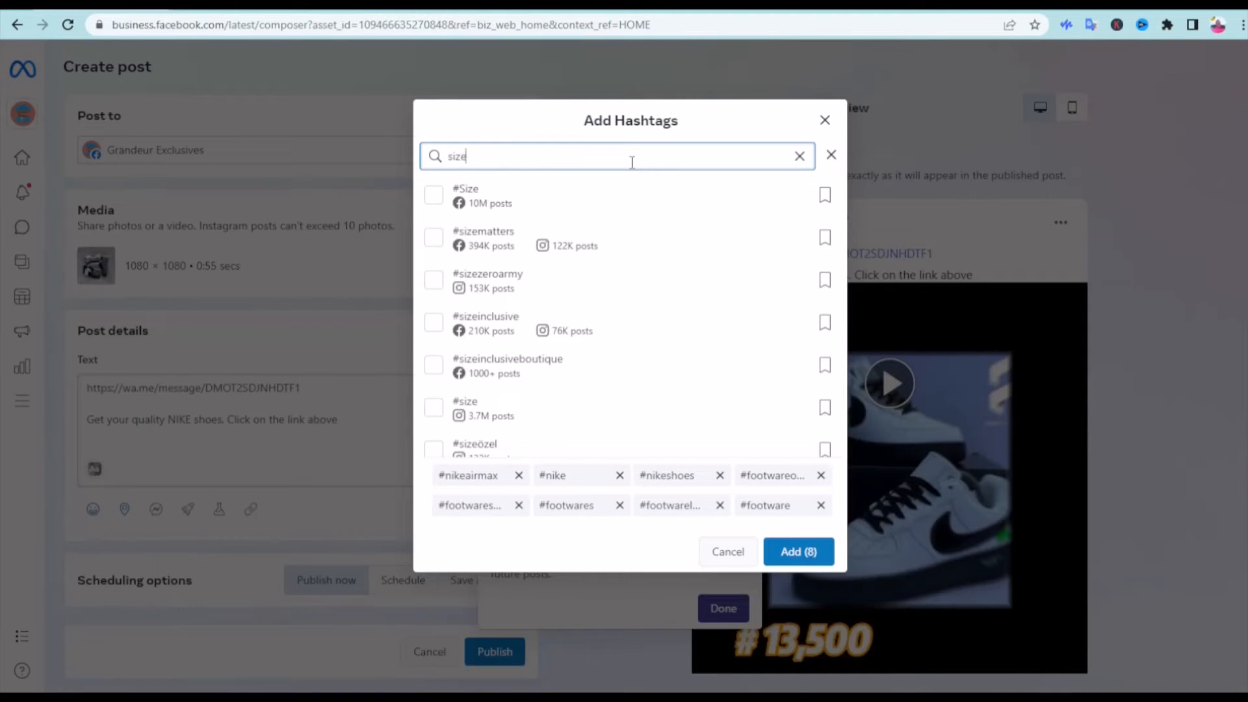
click(434, 197)
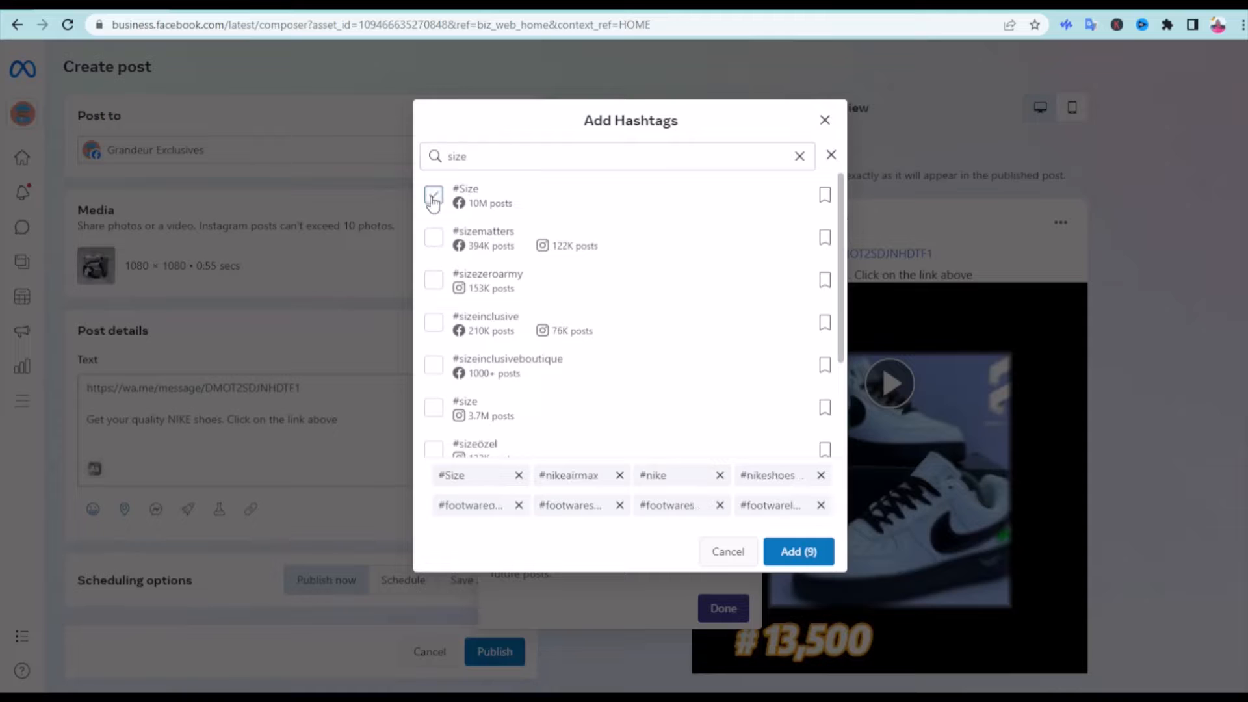
scroll(524, 298, down, 2)
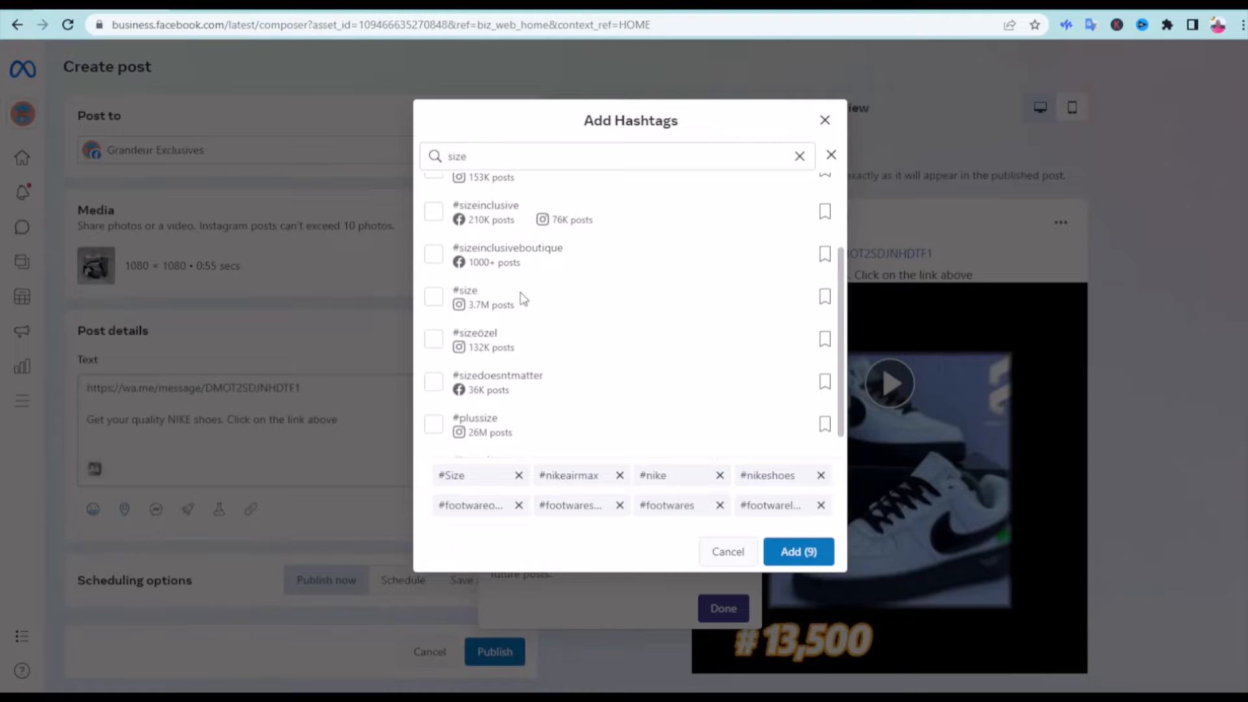
scroll(524, 298, up, 2)
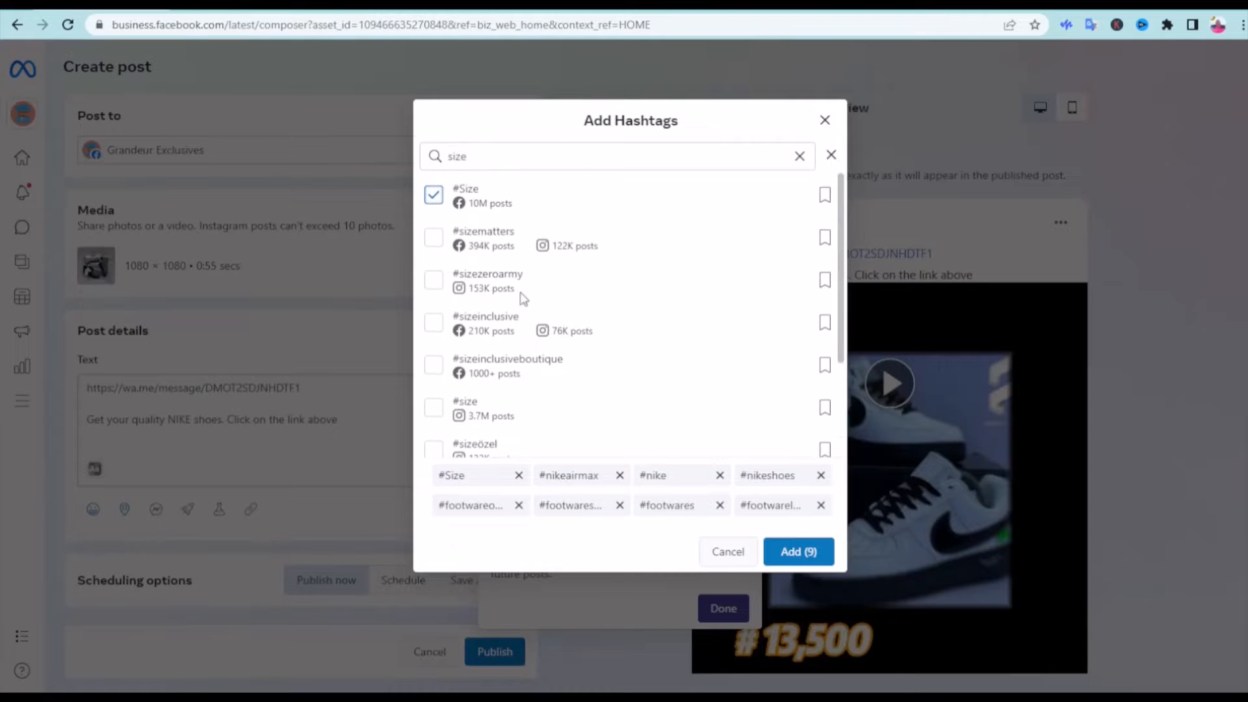
click(800, 553)
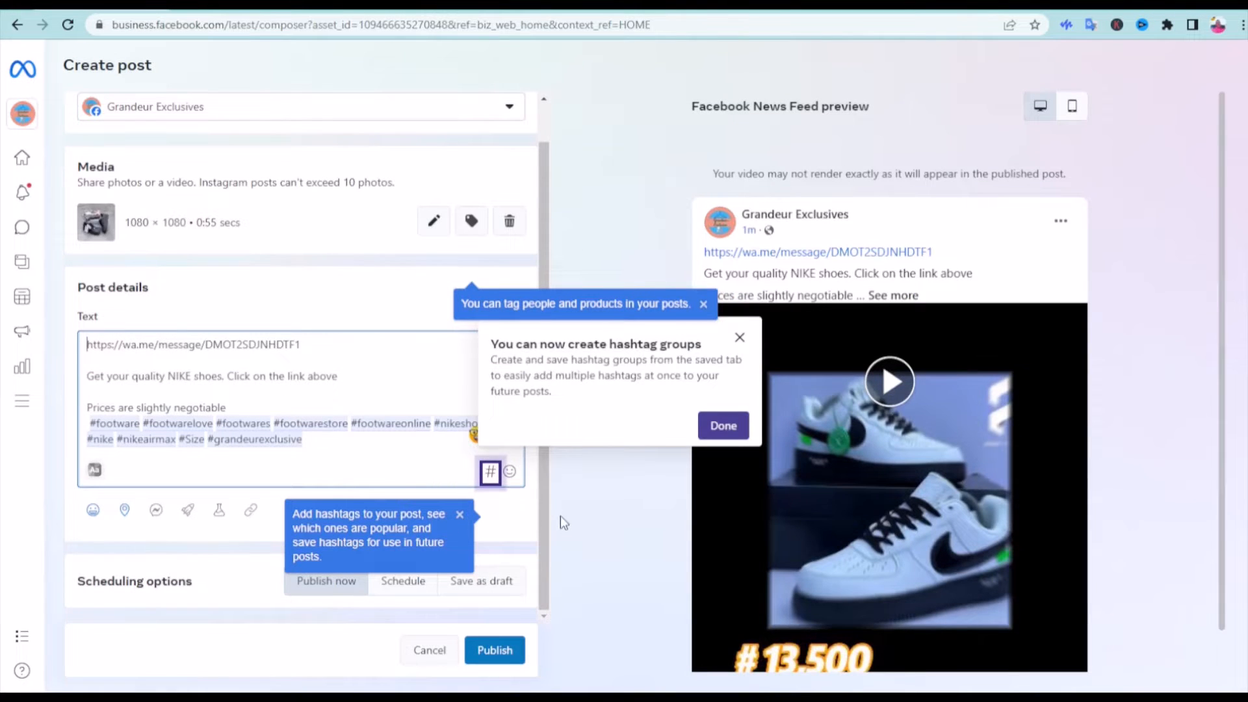
Publish the Nike shoes video post immediately, dismissing the hashtag-groups and planner ads notices
click(337, 589)
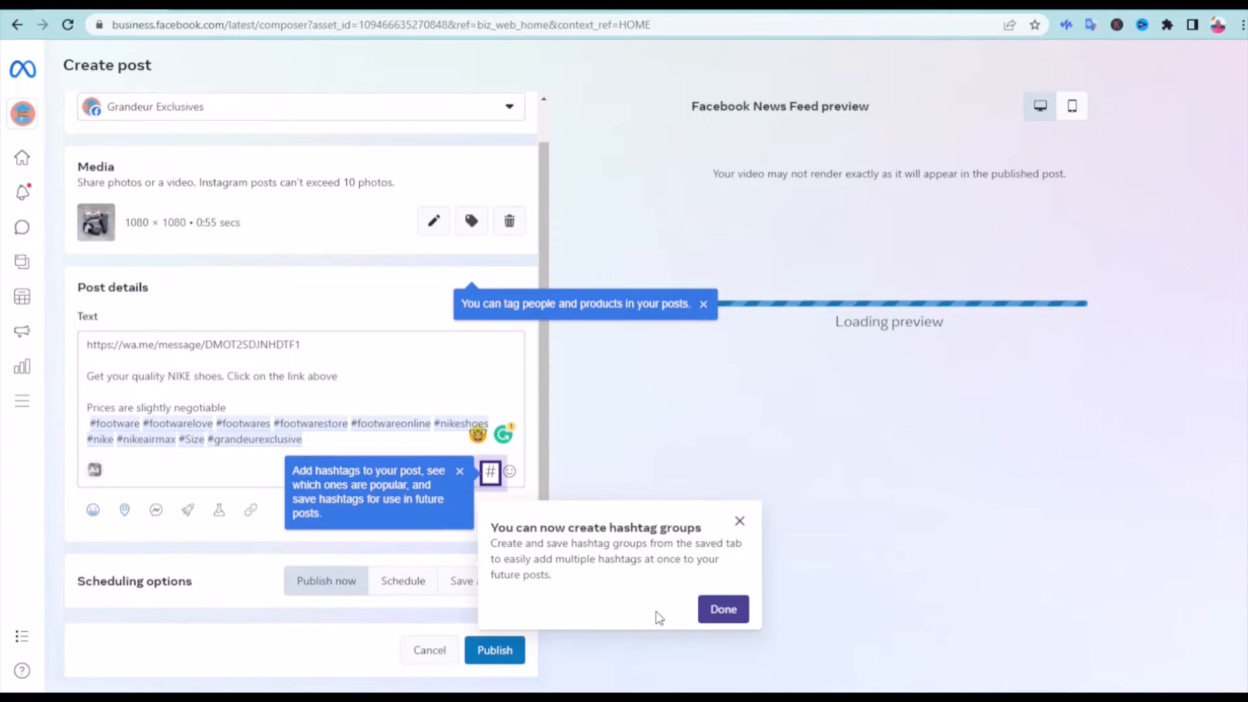
click(723, 613)
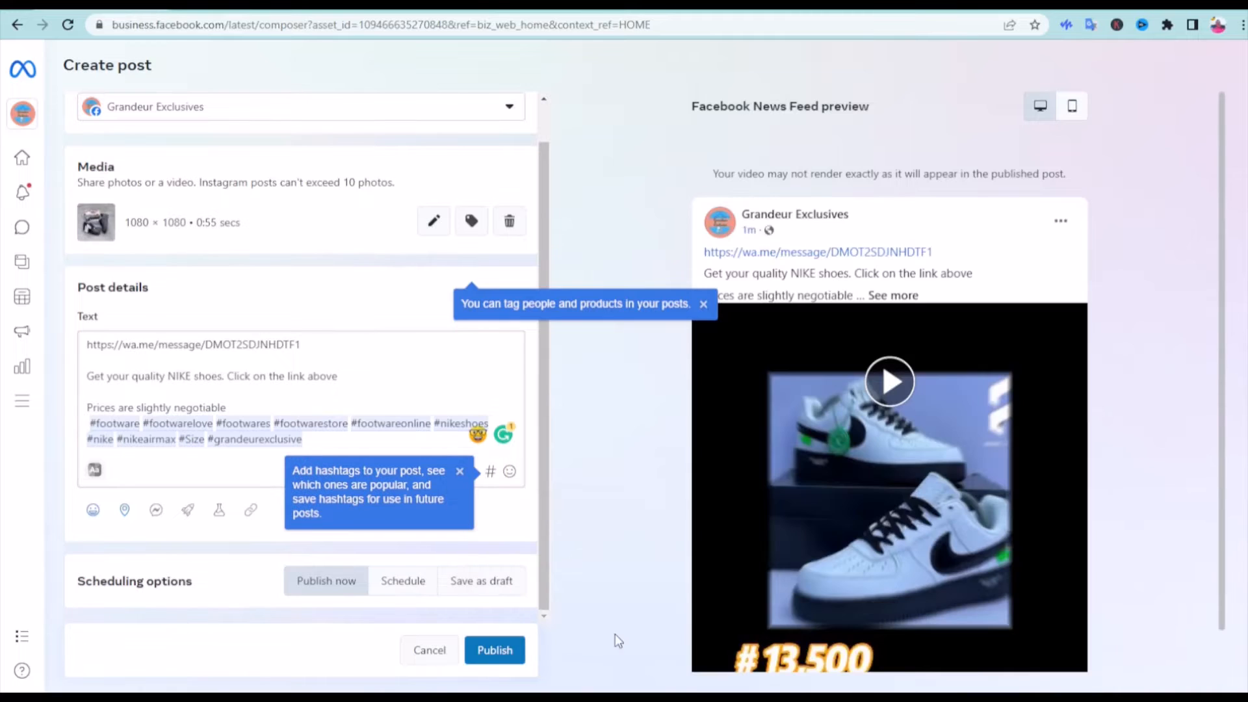
click(505, 650)
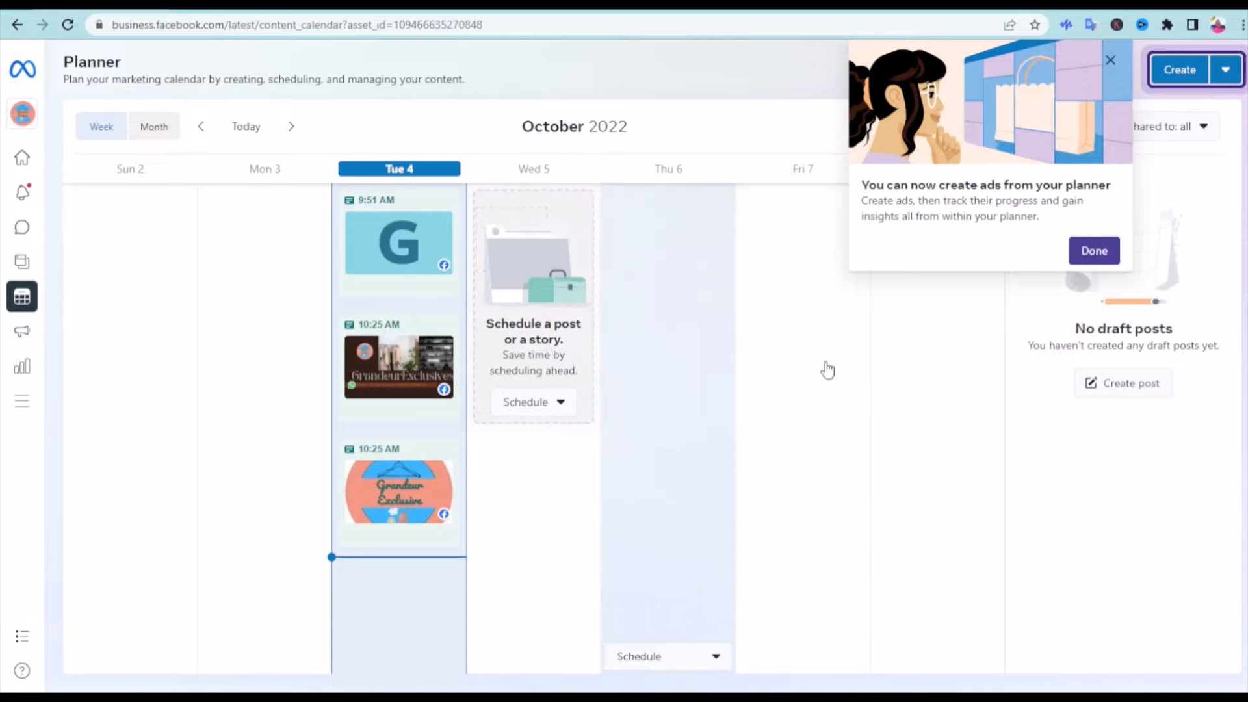
click(1097, 253)
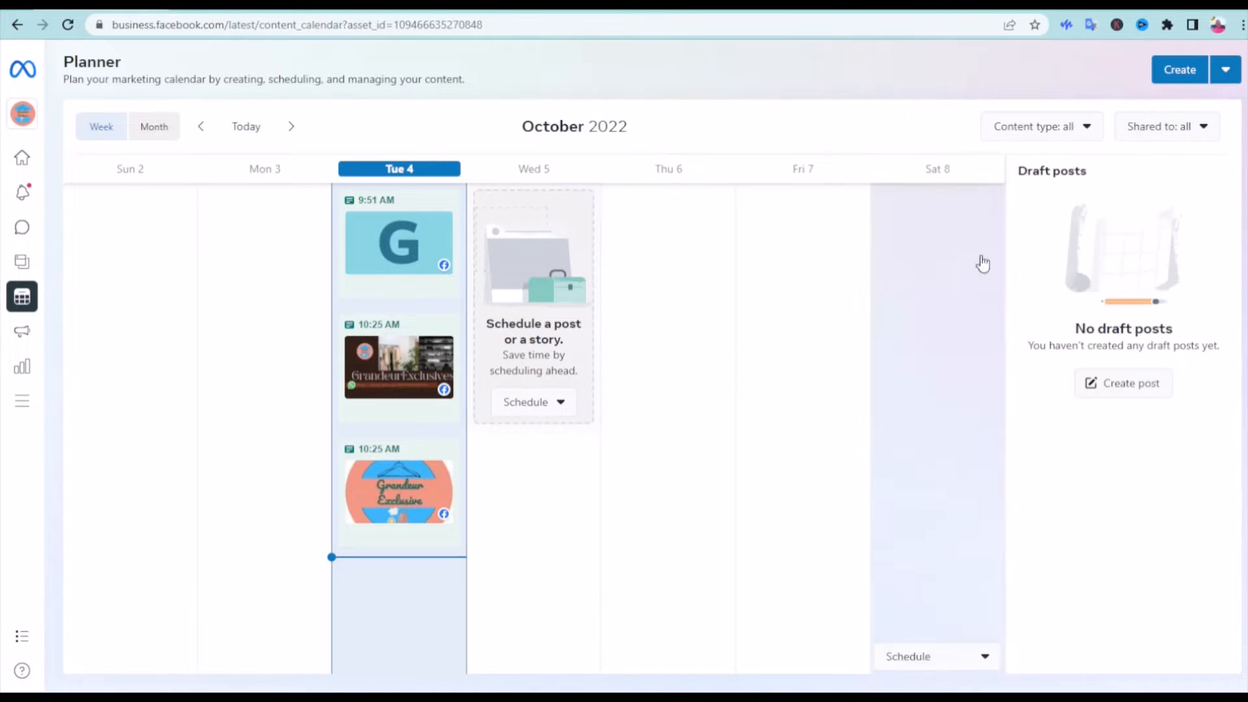